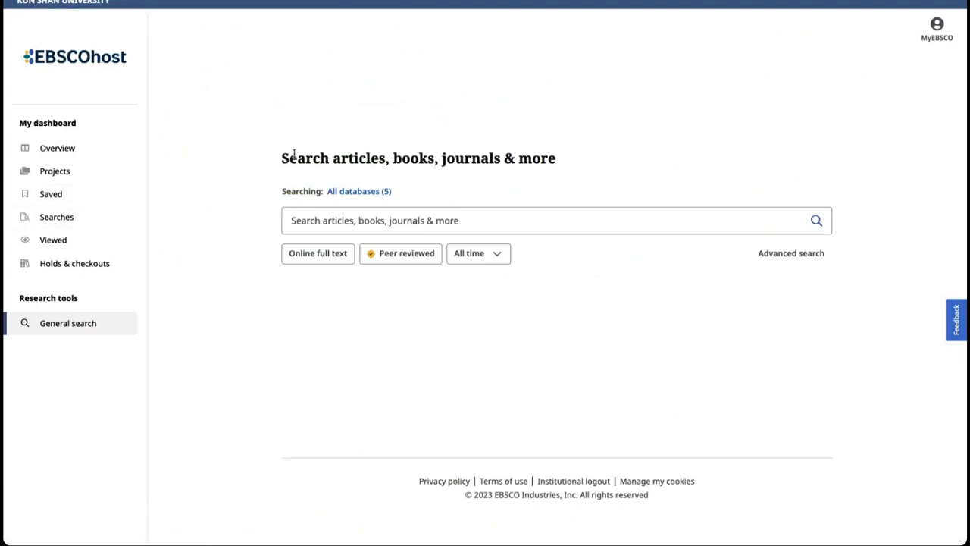
# - Examine the My dashboard overview page, including its Projects, Saved, Searches, Viewed and Holds & checkouts sections
pyautogui.moveTo(18, 123); pyautogui.dragTo(88, 126)
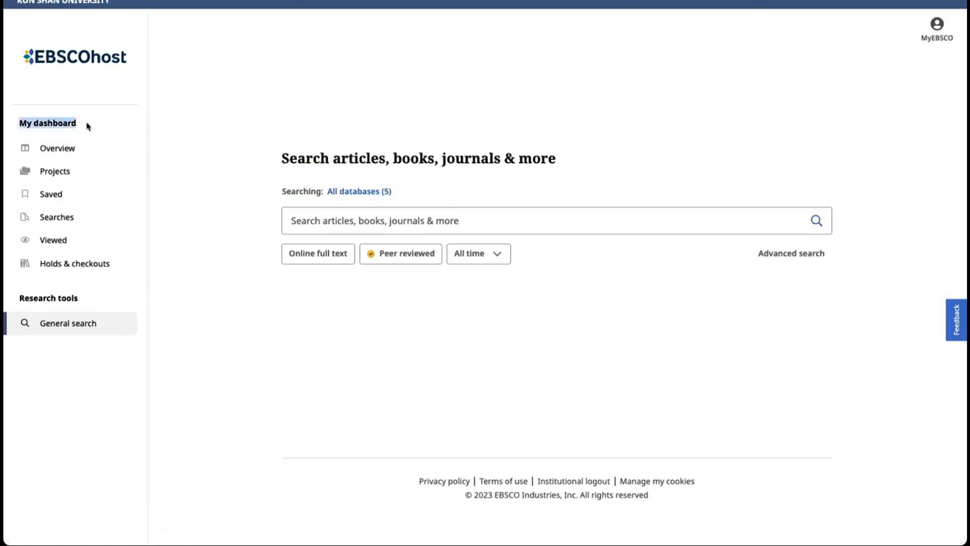
pyautogui.click(73, 126)
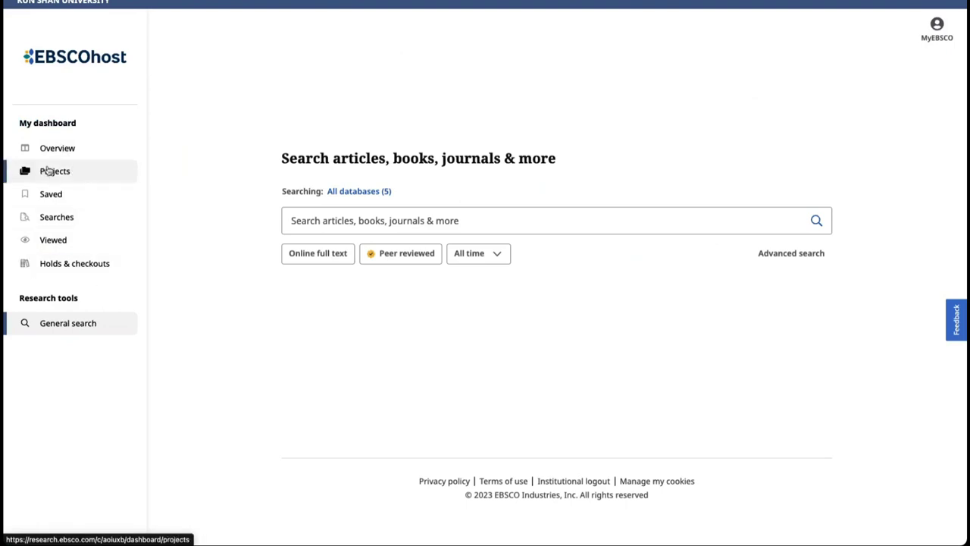
pyautogui.click(60, 153)
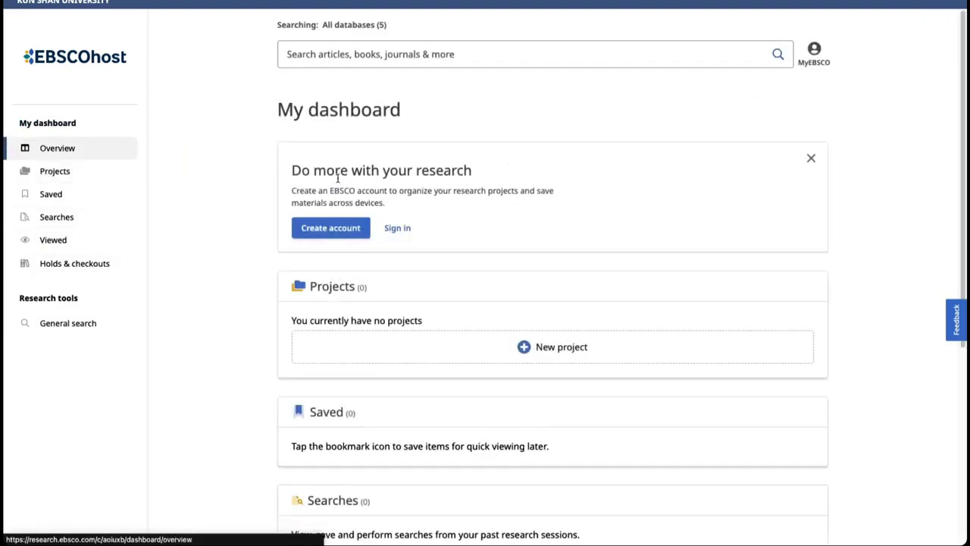
pyautogui.scroll(-2, 354, 146)
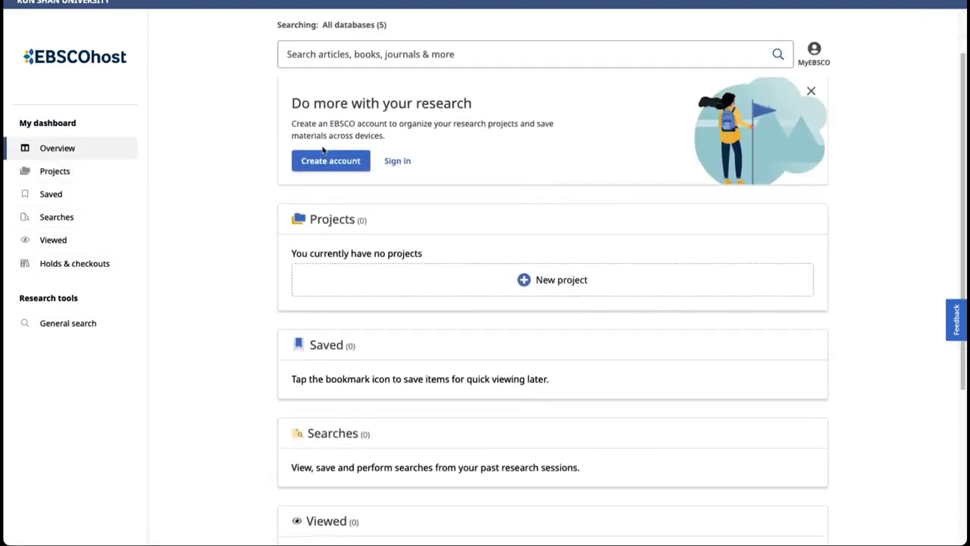
pyautogui.scroll(-1, 322, 150)
pyautogui.scroll(1, 311, 174)
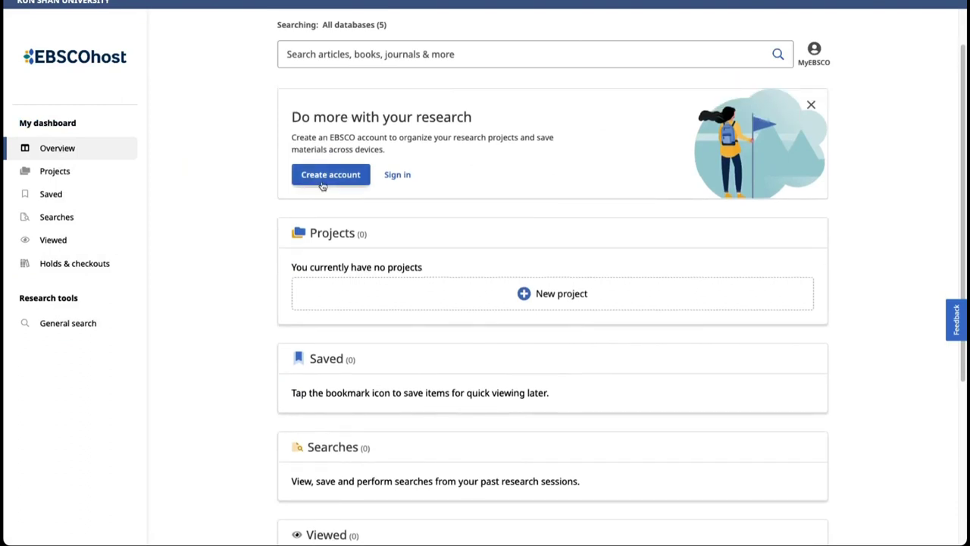
pyautogui.scroll(-3, 344, 182)
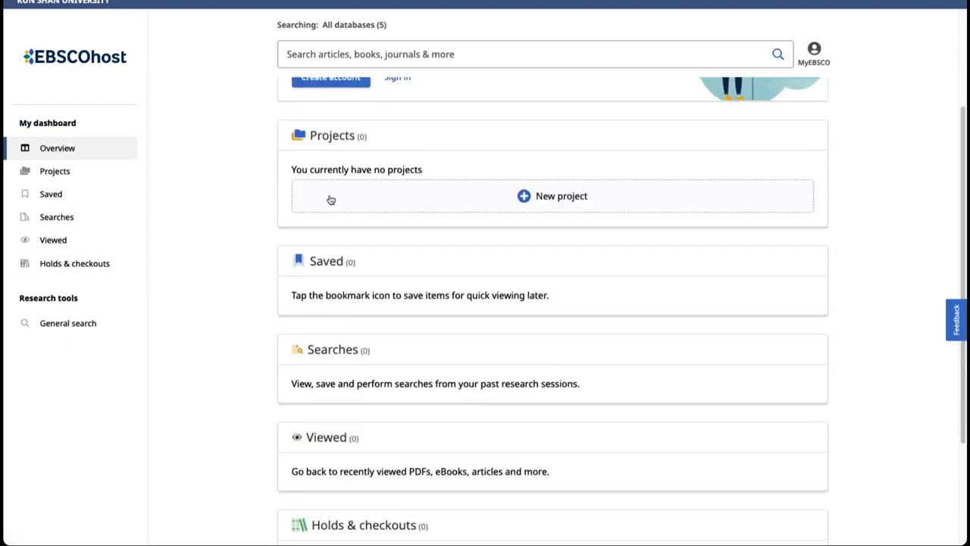
pyautogui.scroll(-2, 318, 224)
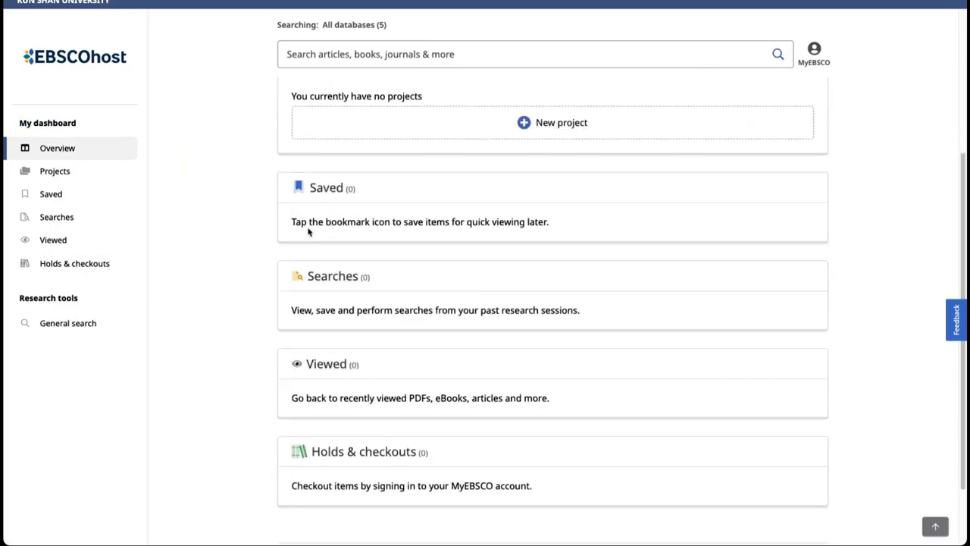
pyautogui.scroll(-1, 347, 245)
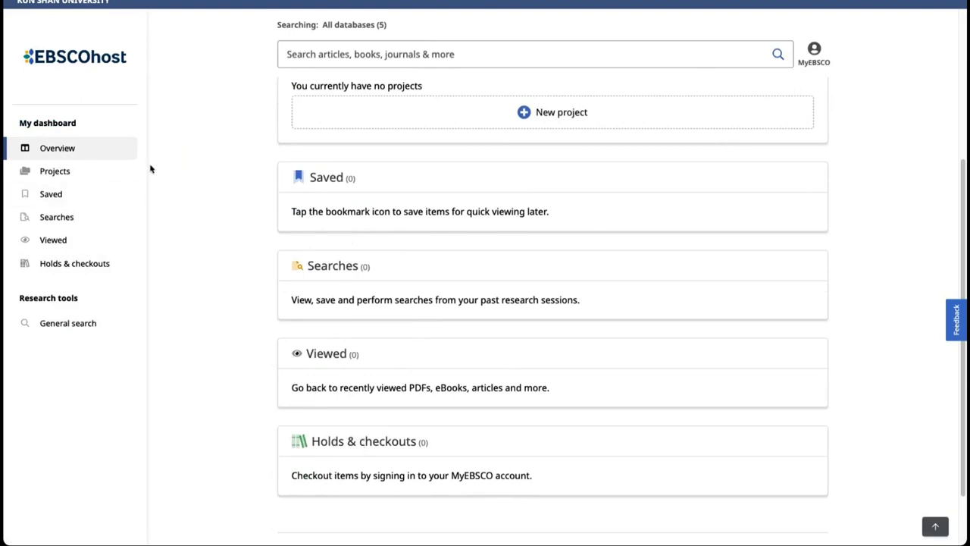
pyautogui.click(59, 149)
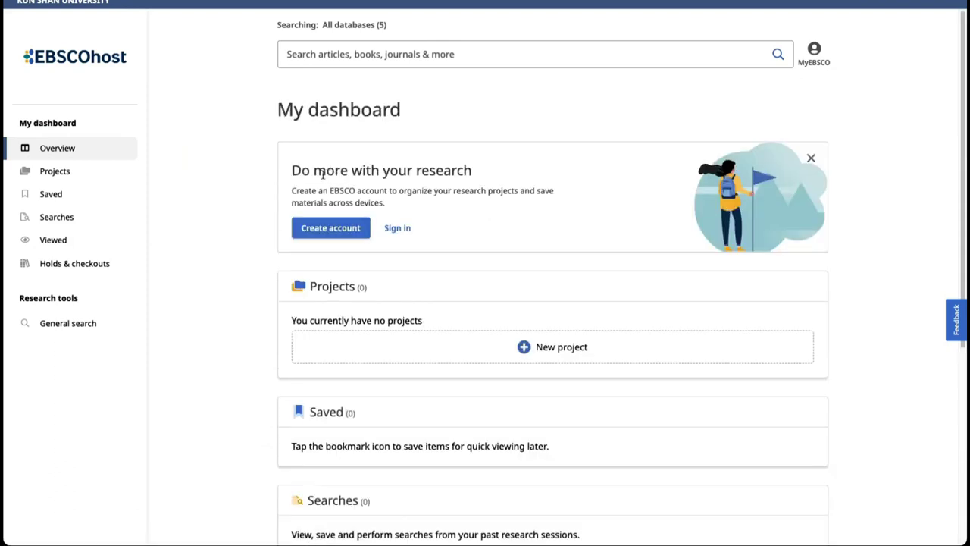
# - View the Projects, Saved, Searches, Viewed and Holds & checkouts pages of the dashboard one after another
pyautogui.click(71, 171)
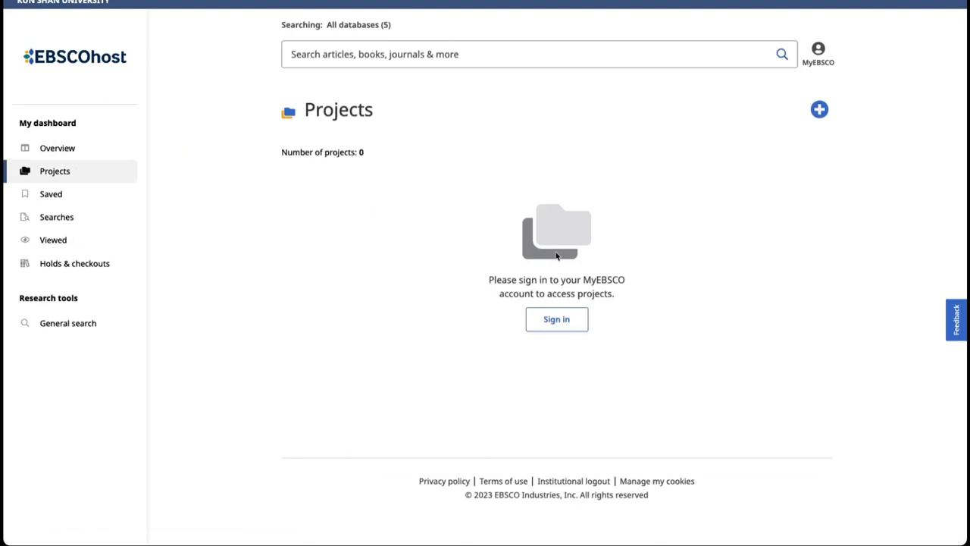
pyautogui.click(61, 195)
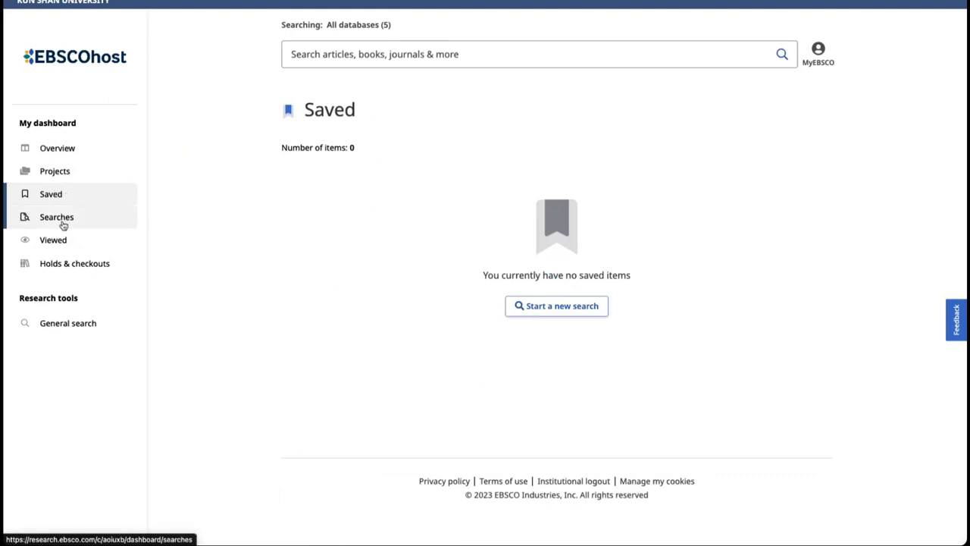
pyautogui.click(63, 225)
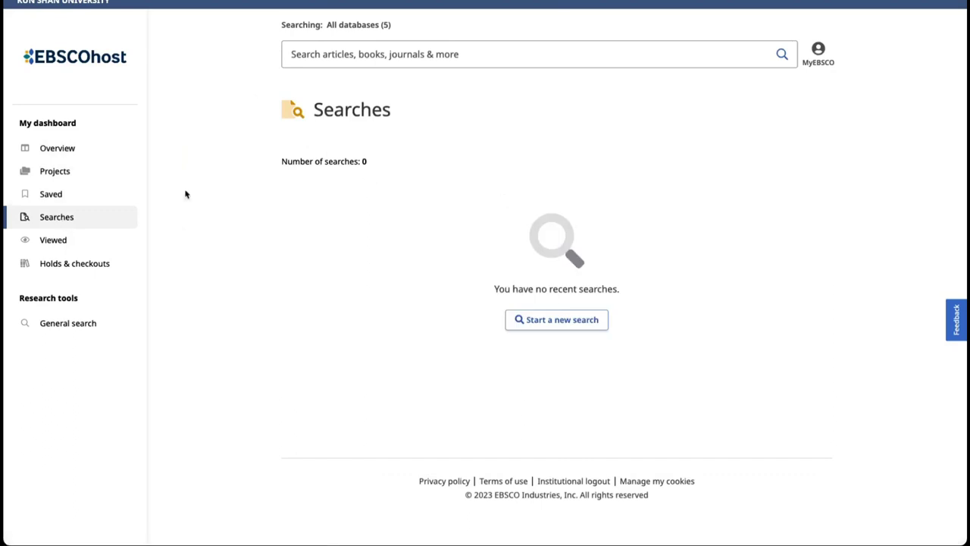
pyautogui.click(53, 241)
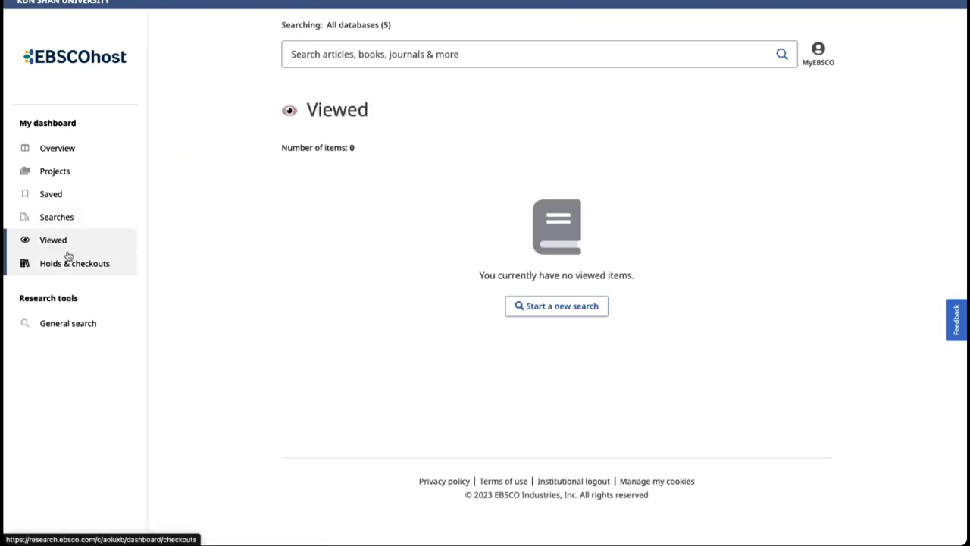
pyautogui.click(76, 267)
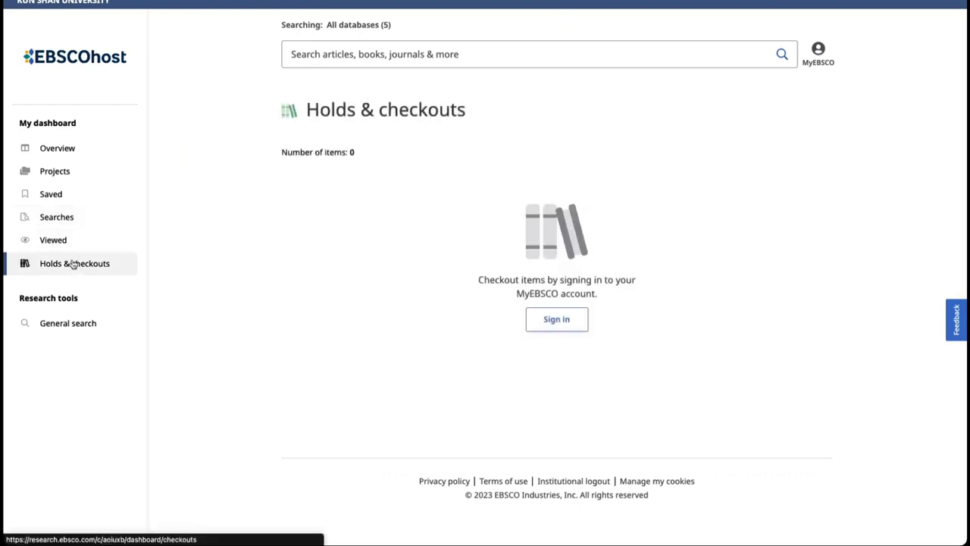
# - Revisit the dashboard pages from Viewed back up to Projects, check Holds & checkouts again and return to General search
pyautogui.click(62, 242)
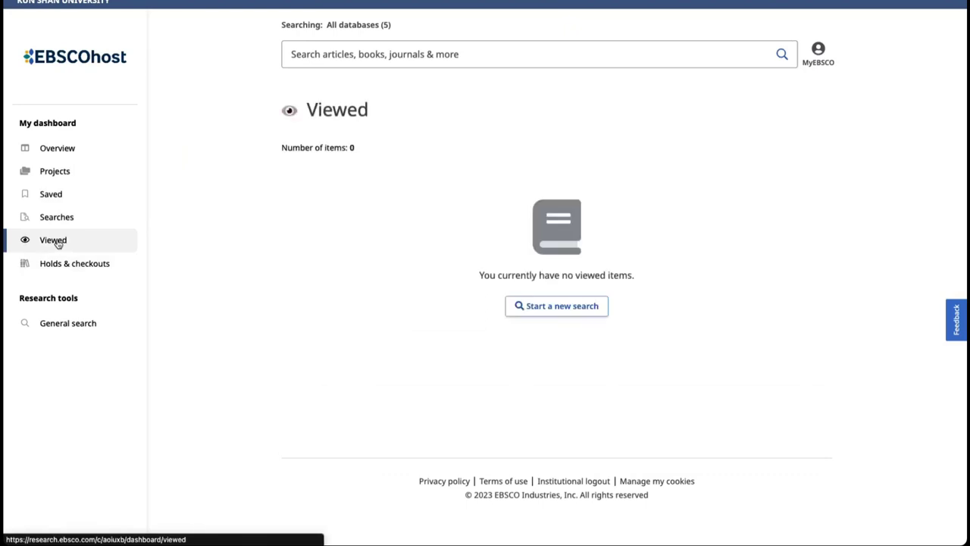
pyautogui.click(56, 217)
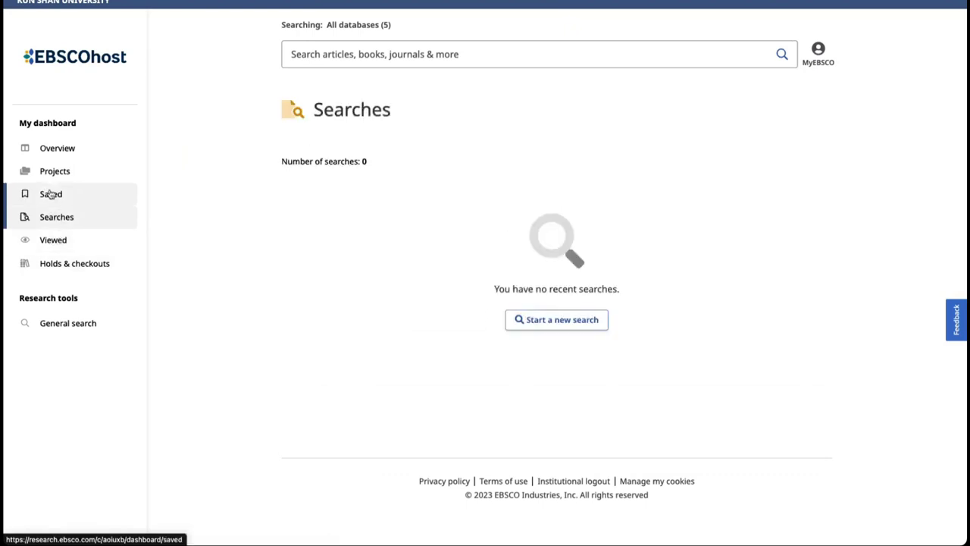
pyautogui.click(50, 194)
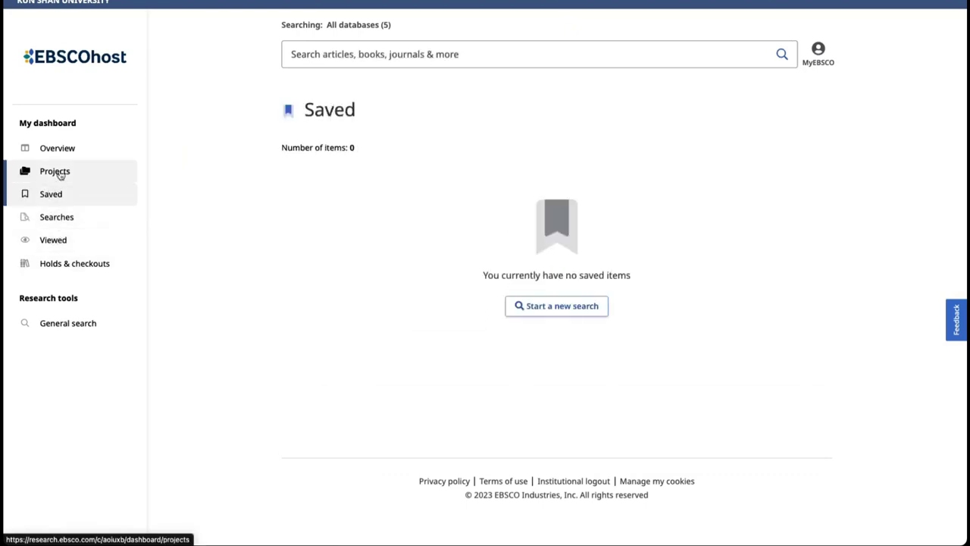
pyautogui.click(59, 173)
pyautogui.click(65, 264)
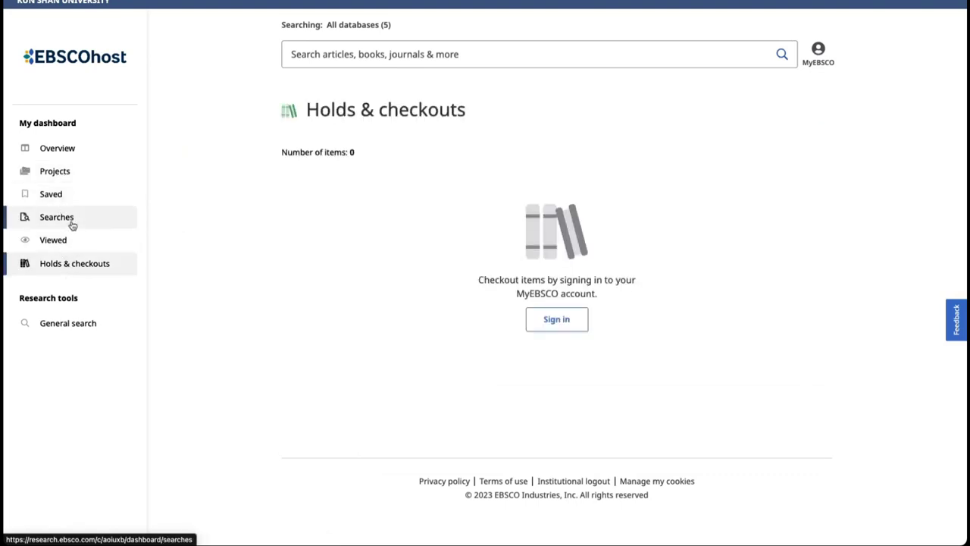
pyautogui.click(67, 325)
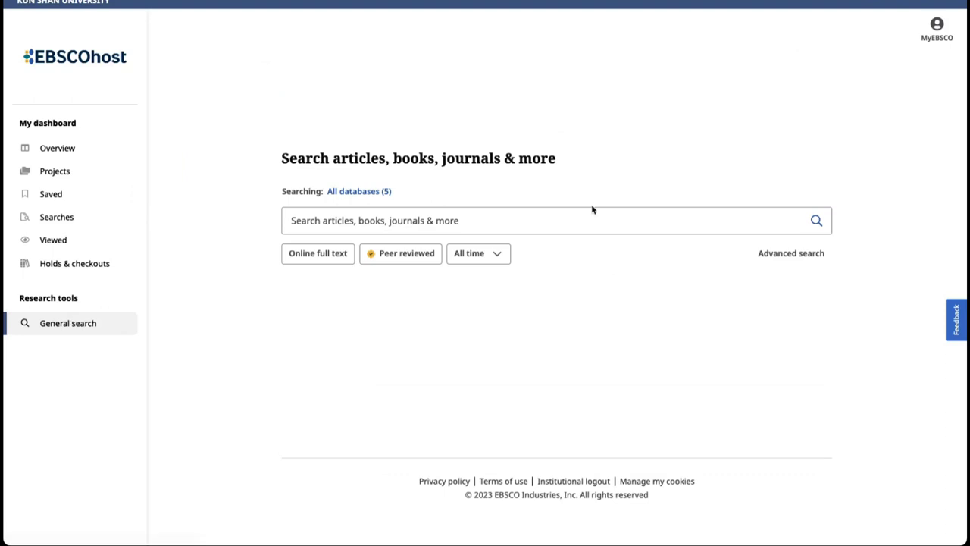
# - Set the interface language to 繁體中文 in My preferences, save it and return to the search home page
pyautogui.moveTo(939, 32)
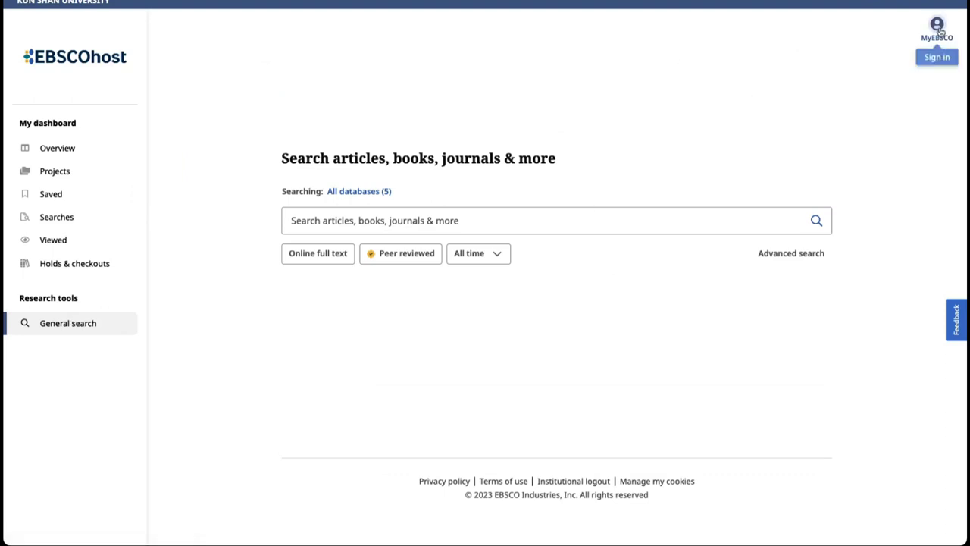
pyautogui.click(941, 32)
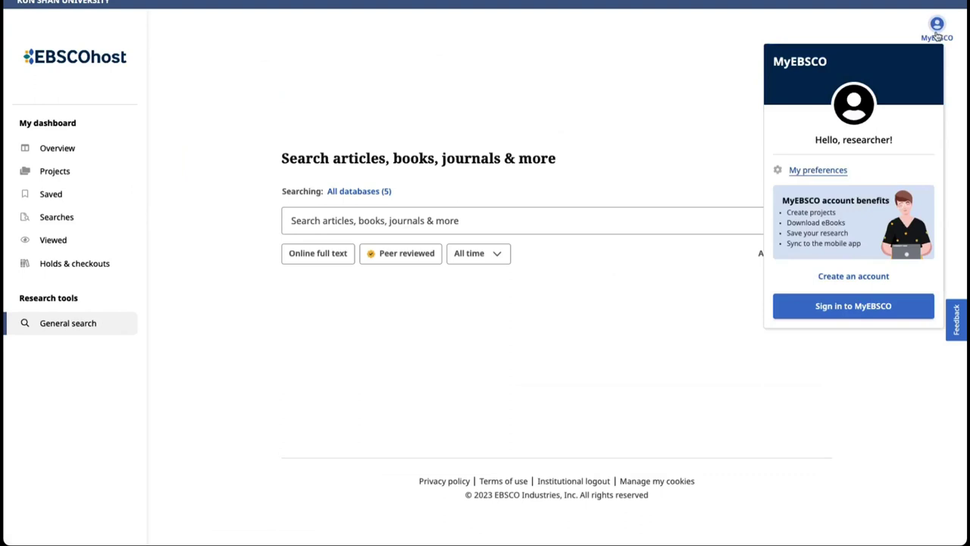
pyautogui.click(825, 172)
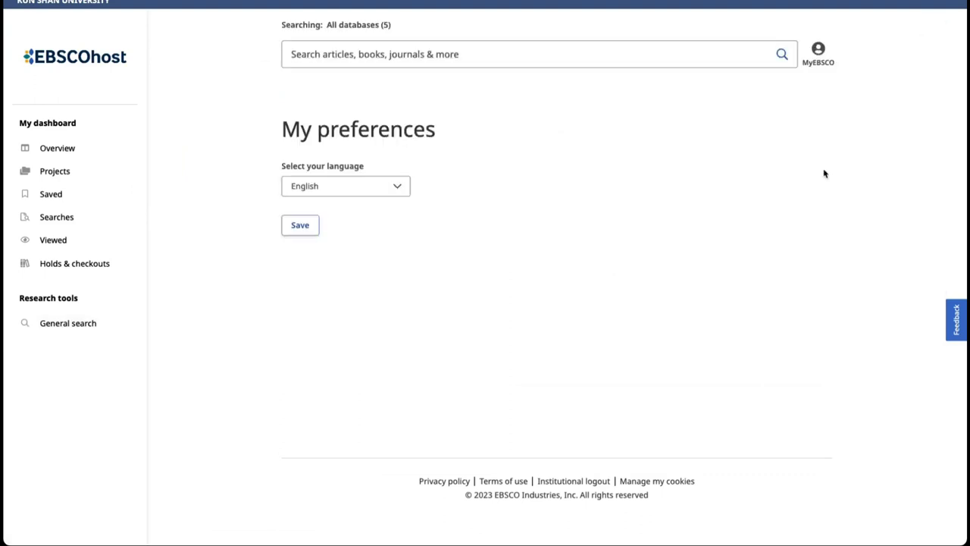
pyautogui.click(368, 191)
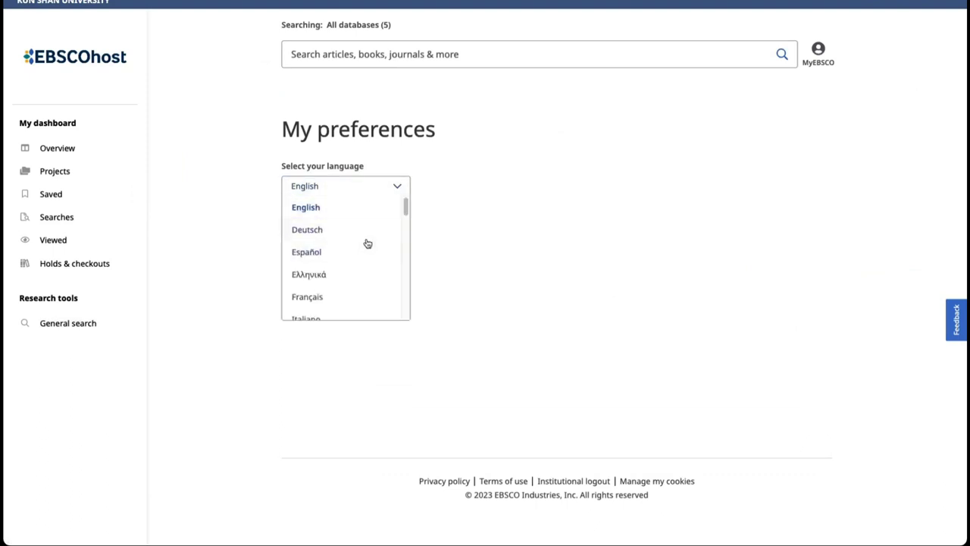
pyautogui.scroll(-1, 364, 245)
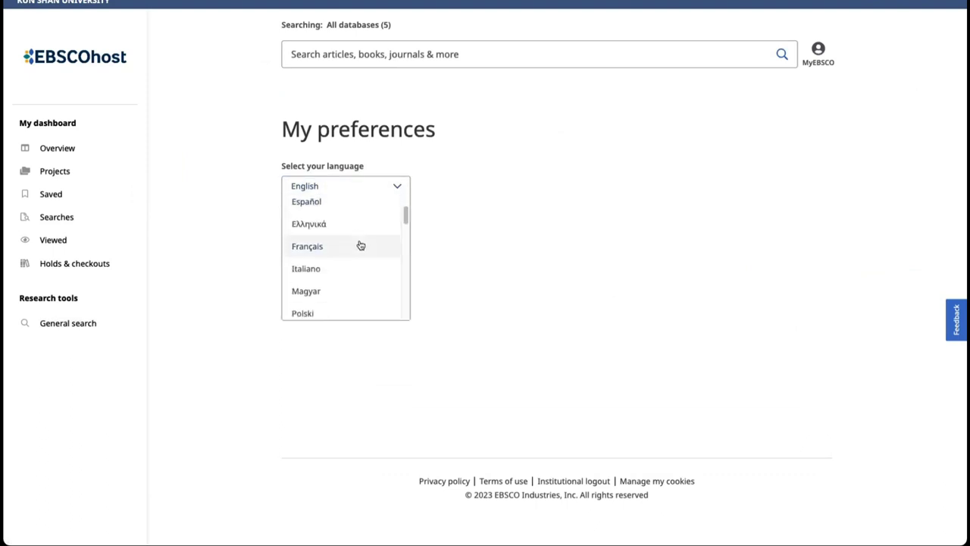
pyautogui.scroll(-5, 345, 249)
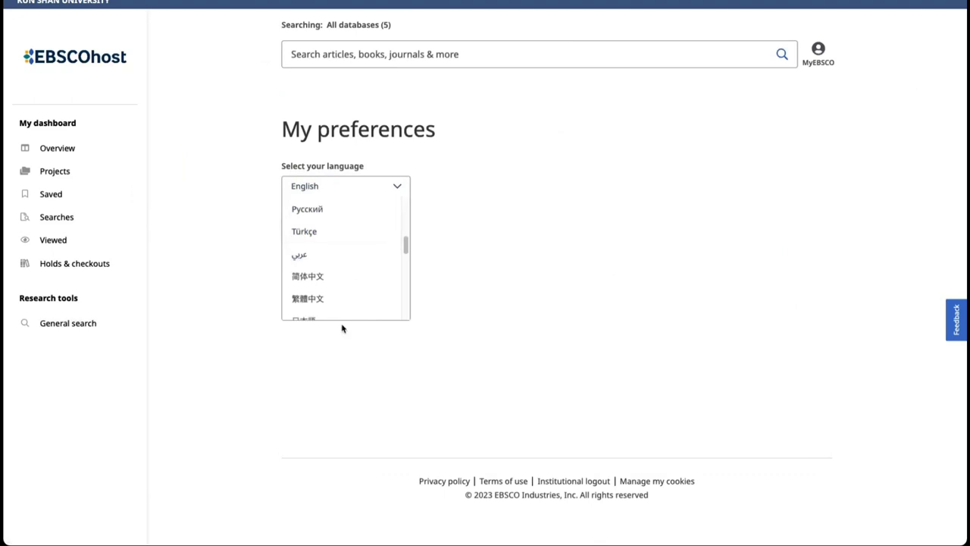
pyautogui.click(312, 301)
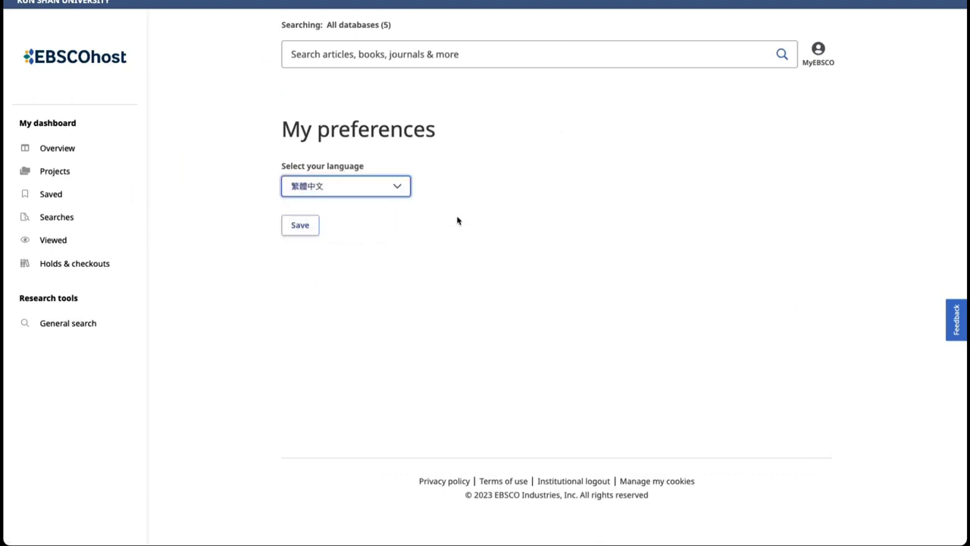
pyautogui.click(310, 232)
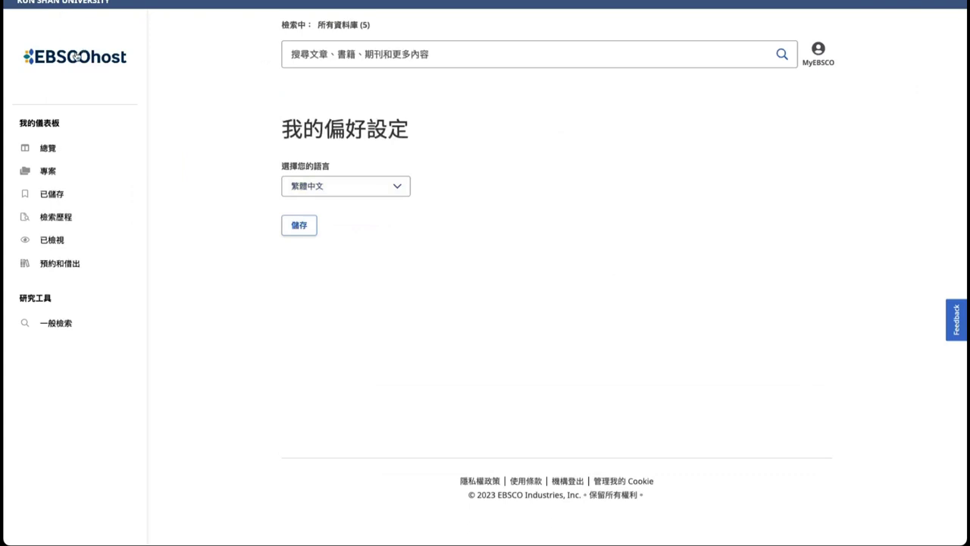
pyautogui.click(77, 56)
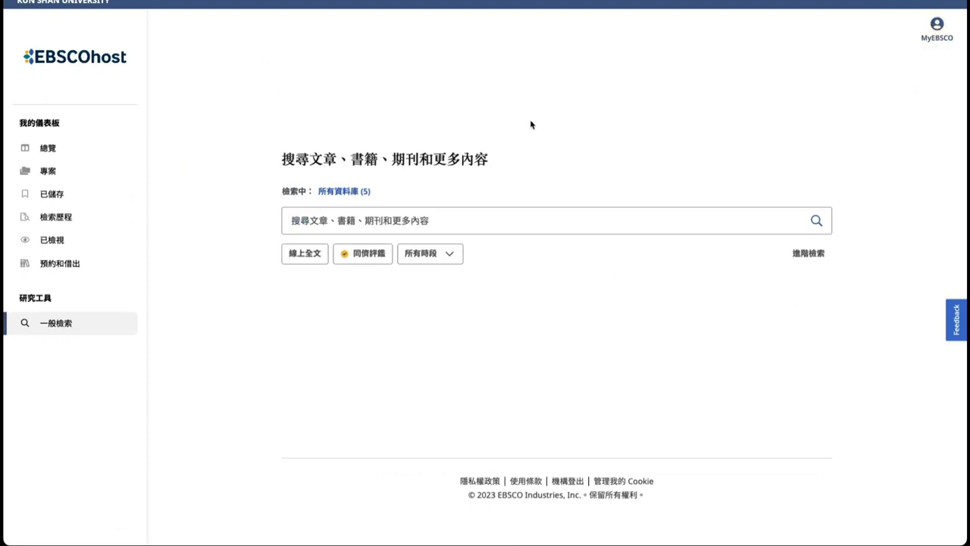
# - Open the MyEBSCO account creation form, review its fields and select the first-name field
pyautogui.click(935, 38)
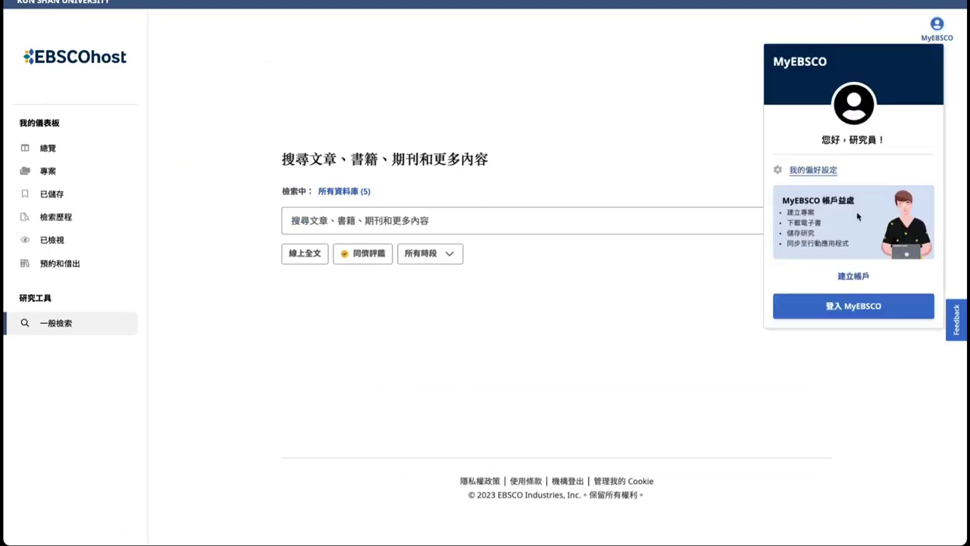
pyautogui.click(859, 281)
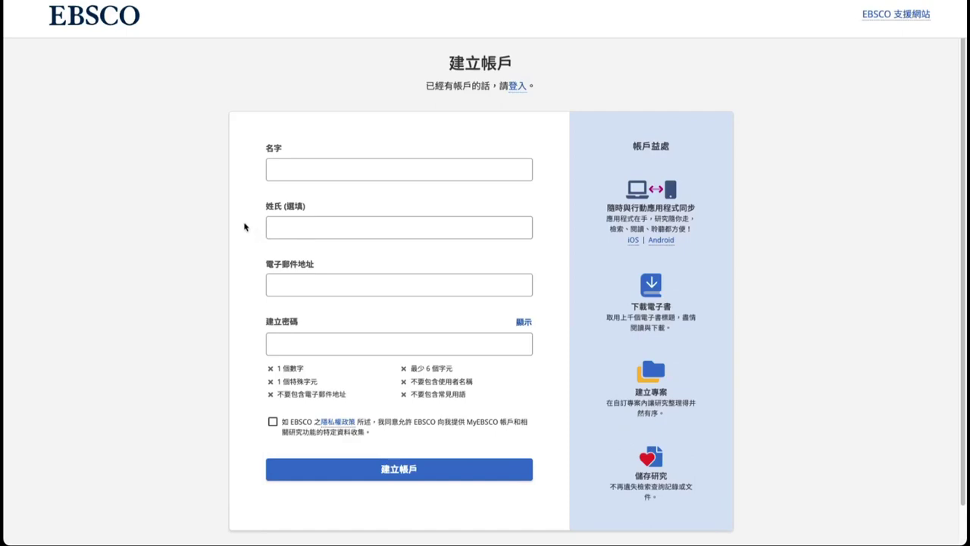
pyautogui.scroll(-1, 244, 230)
pyautogui.click(291, 170)
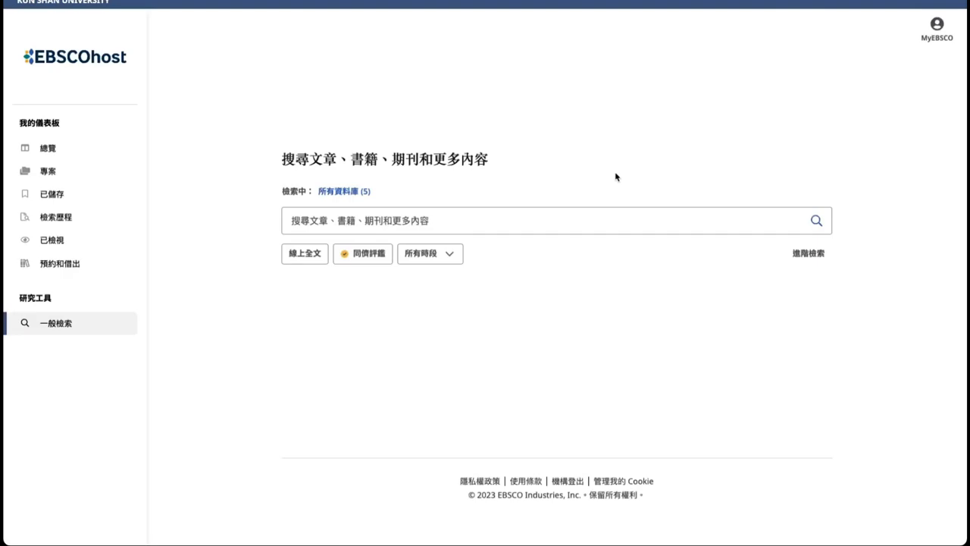
# - Open the MyEBSCO sign-in page from the search home page and select the username or e-mail field
pyautogui.click(937, 27)
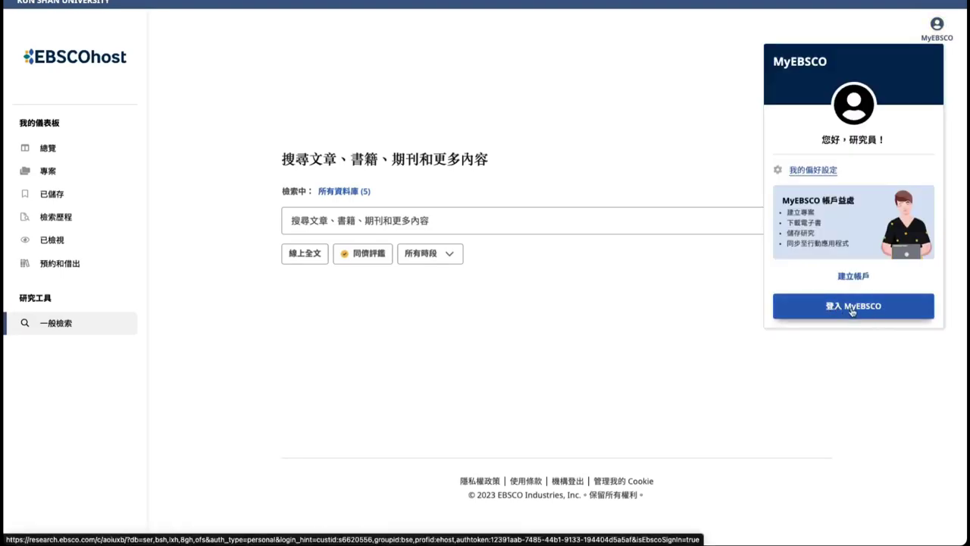
pyautogui.click(850, 310)
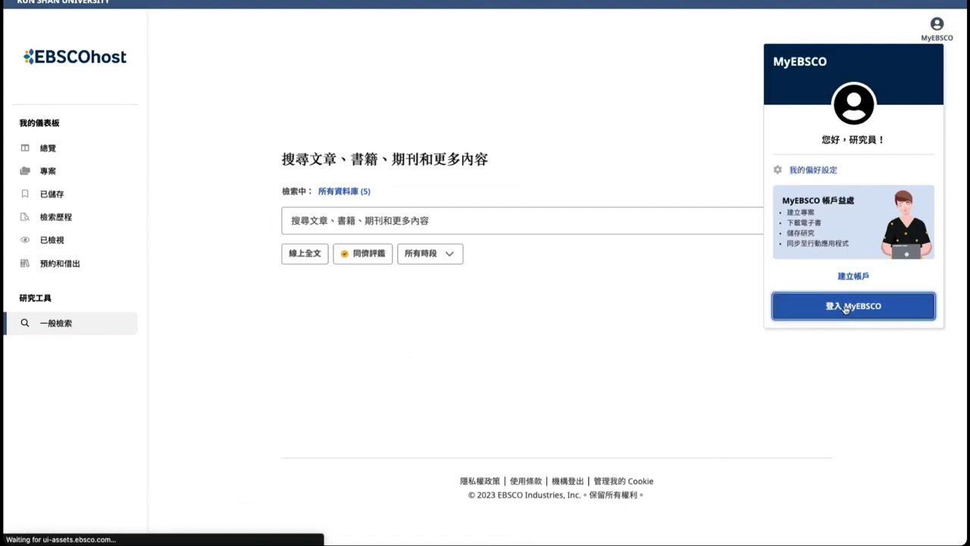
pyautogui.click(846, 307)
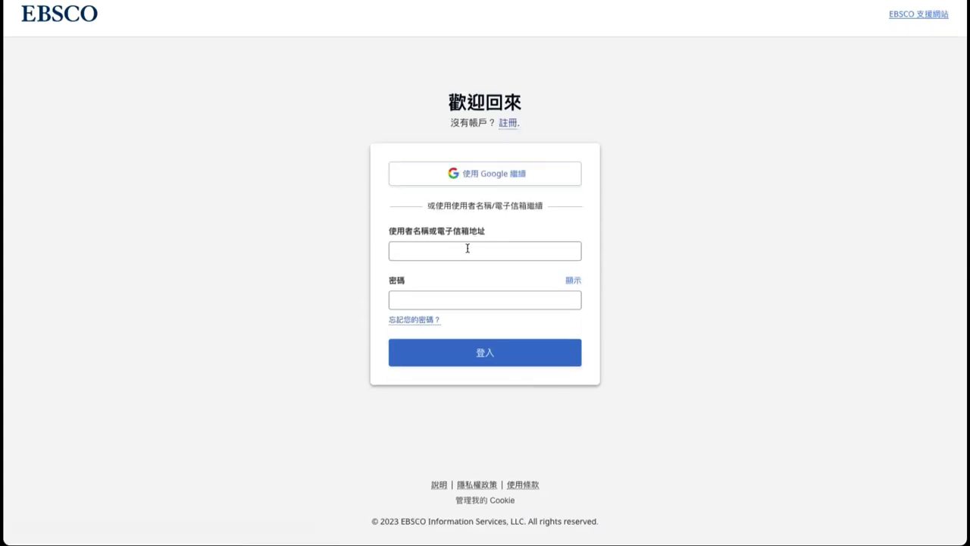
pyautogui.click(469, 250)
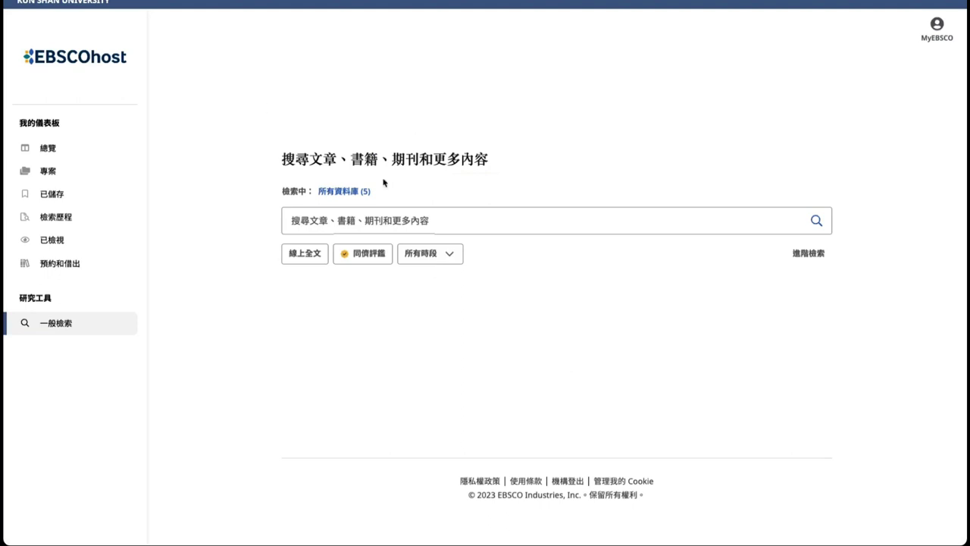
# - Review the databases available for searching from the 所有資料庫 (5) selection and return to the search home page
pyautogui.moveTo(280, 156); pyautogui.dragTo(523, 156)
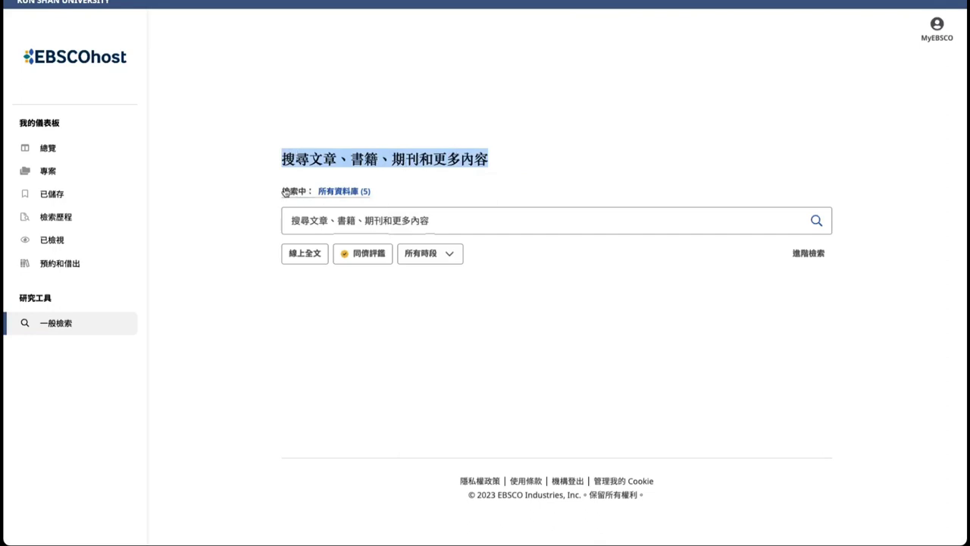
pyautogui.click(362, 194)
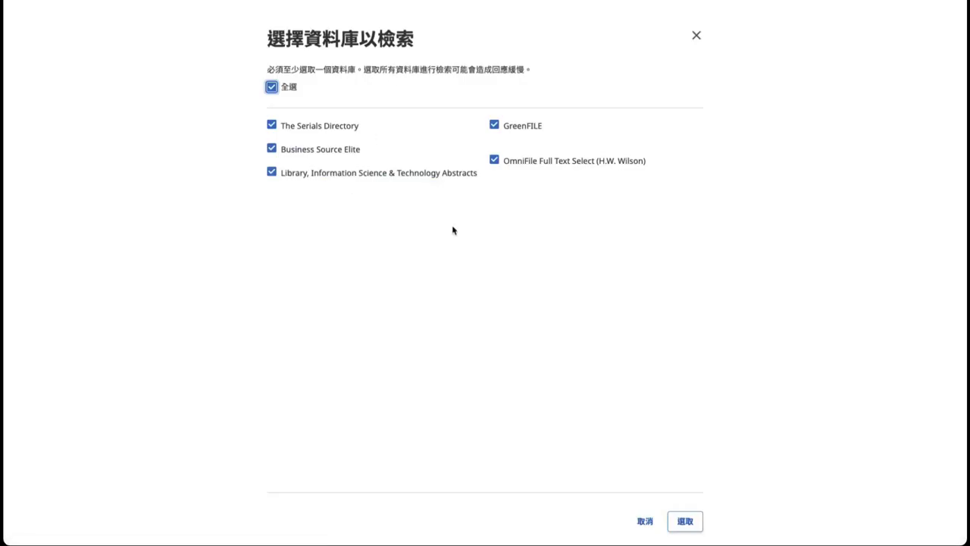
pyautogui.tripleClick(515, 172)
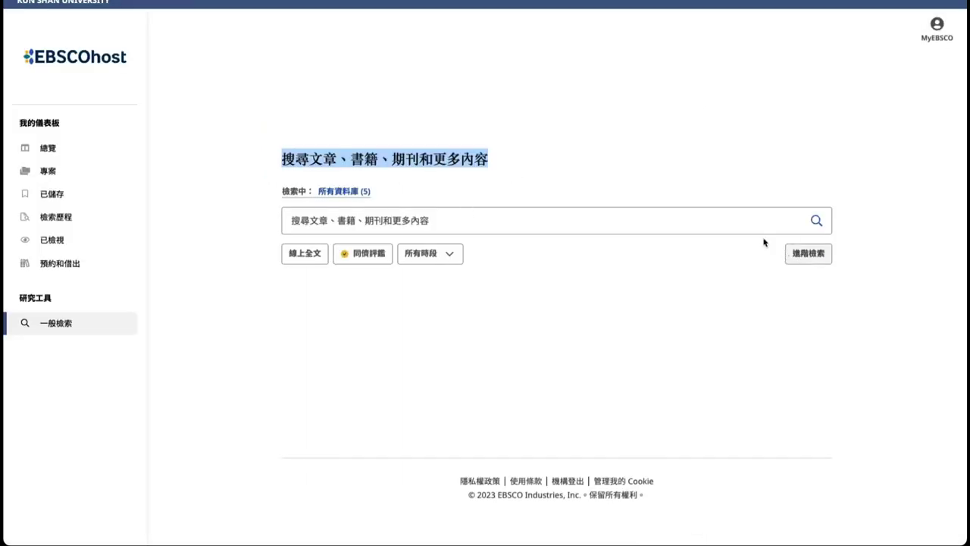
# - Open the advanced search page, review its search fields and limiter options, and return to basic search
pyautogui.click(809, 255)
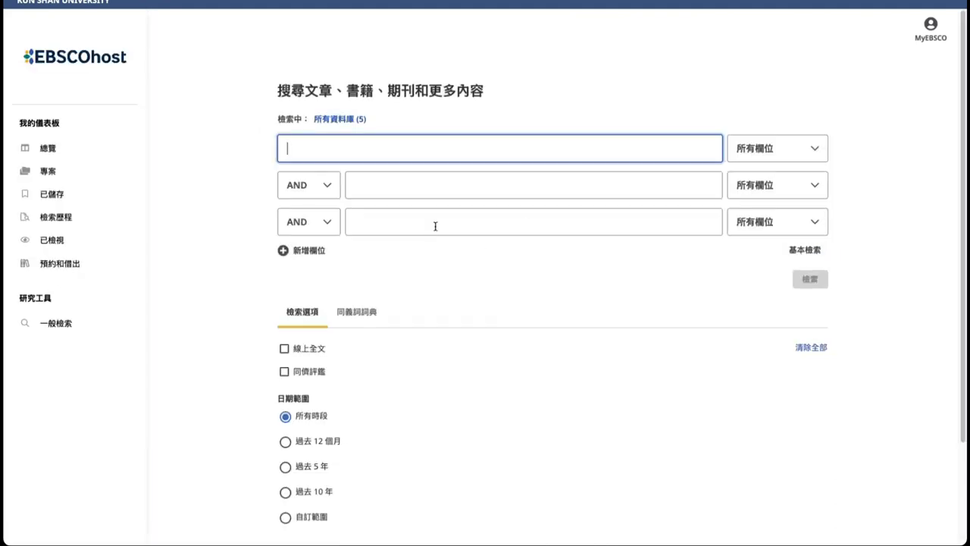
pyautogui.scroll(-1, 439, 216)
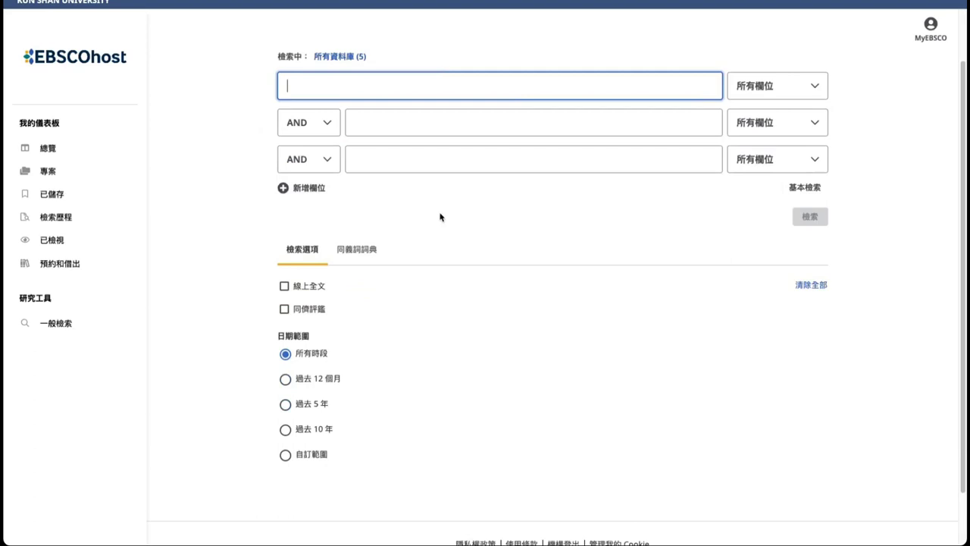
pyautogui.scroll(1, 438, 217)
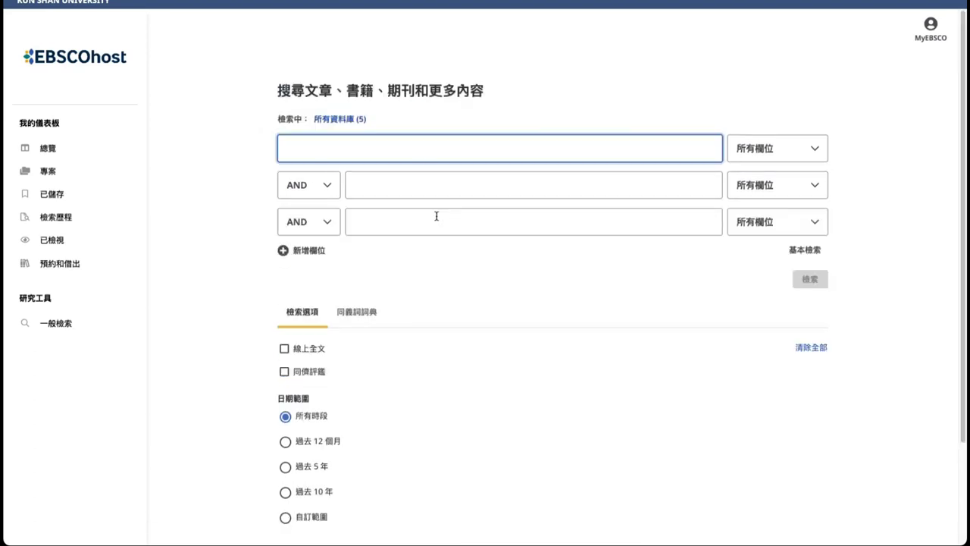
pyautogui.click(803, 250)
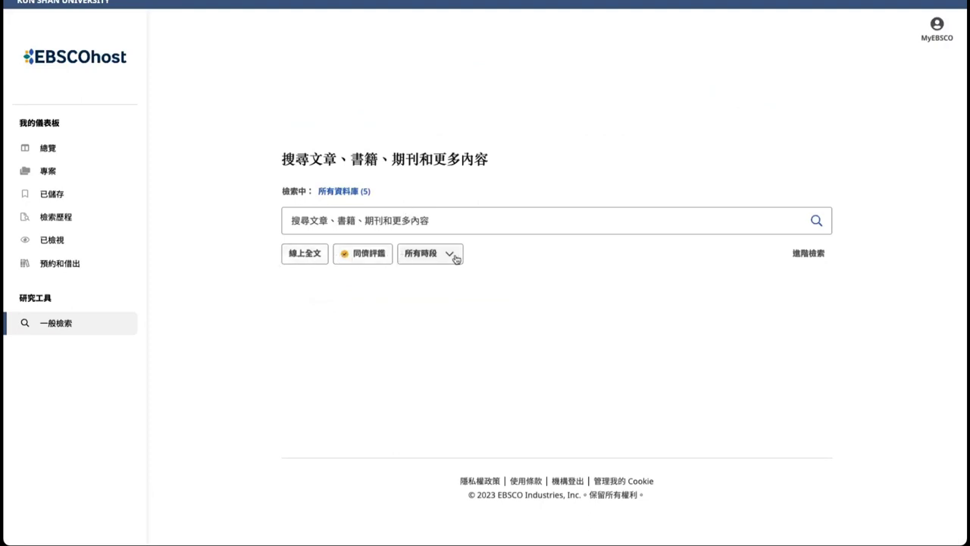
# - Turn on the 線上全文 and 同儕評鑑 limiters and set the date range to 過去 5 年
pyautogui.click(305, 260)
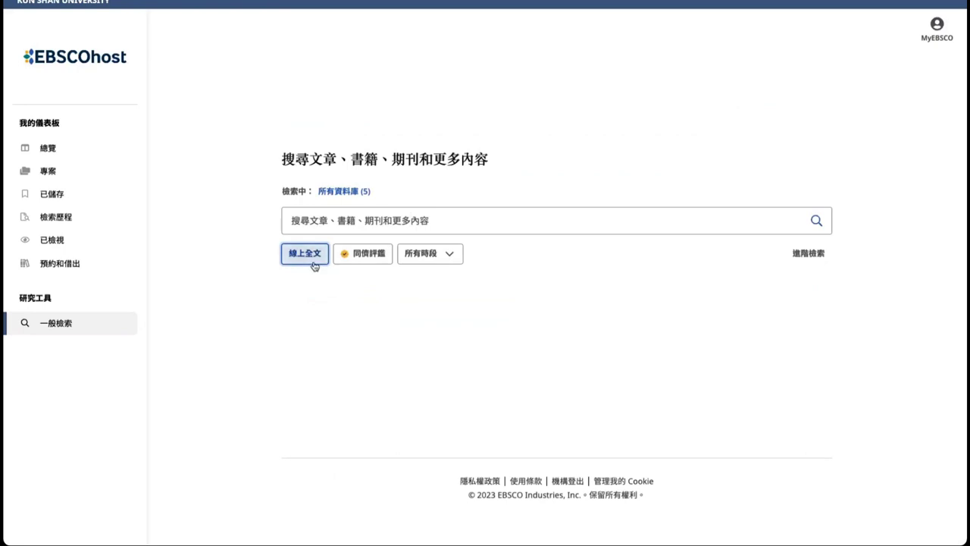
pyautogui.click(369, 258)
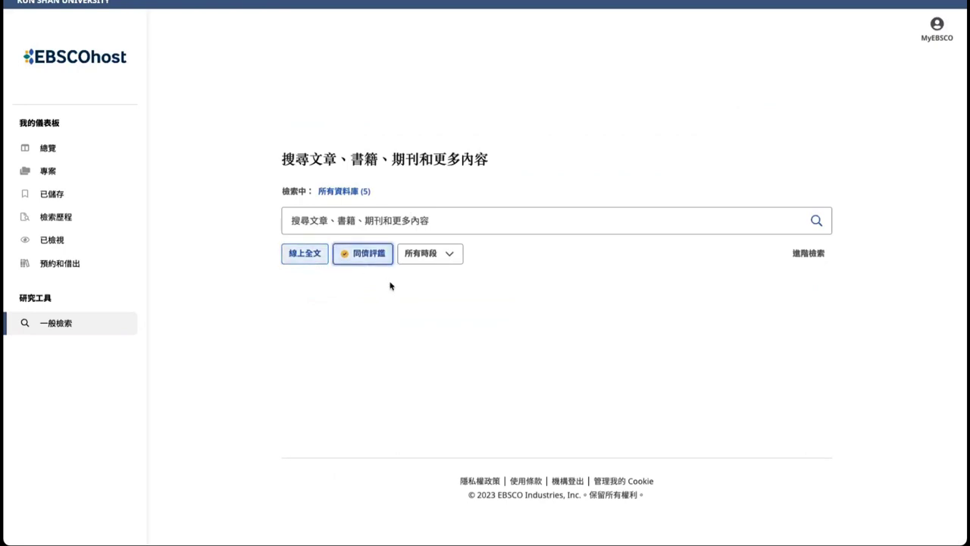
pyautogui.click(442, 254)
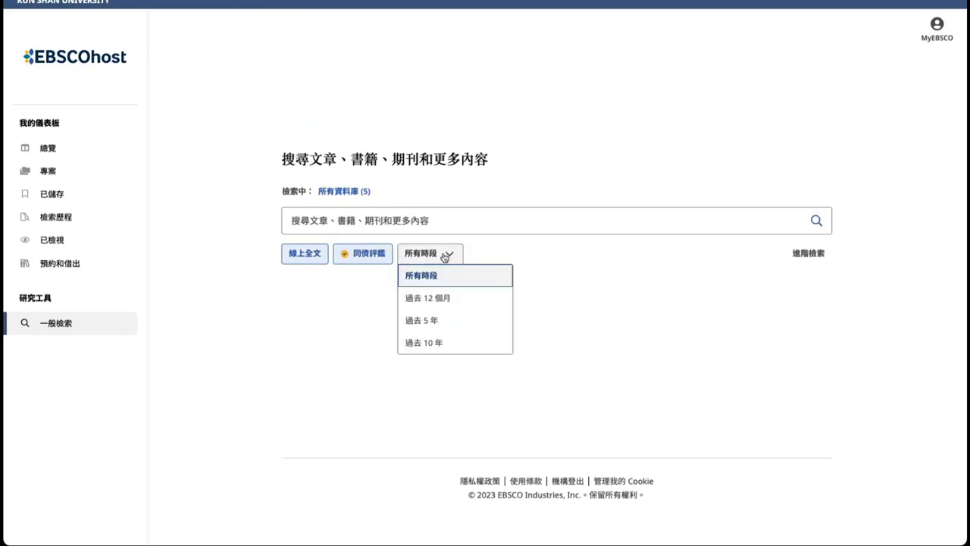
pyautogui.click(431, 321)
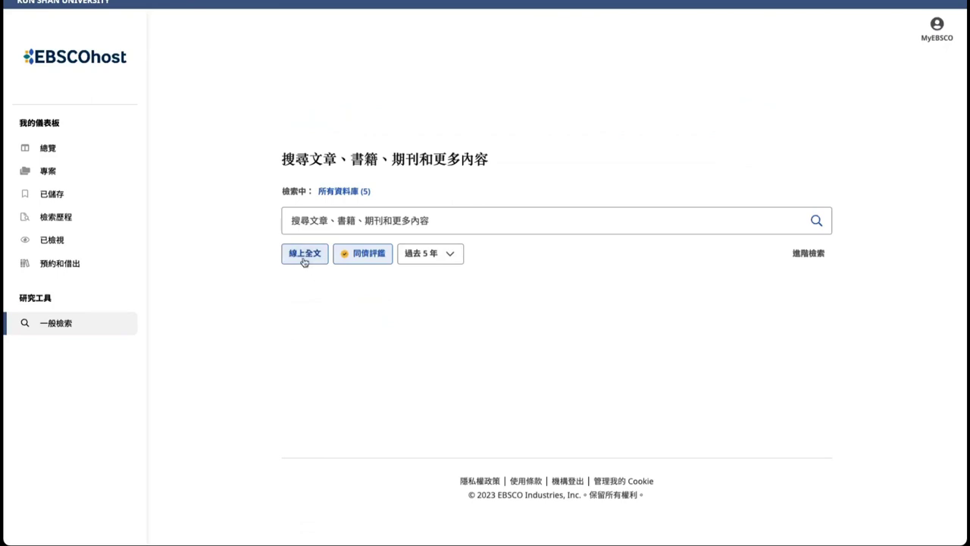
# - Reset the date range to 所有時段 and turn off the 同儕評鑑 and 線上全文 limiters
pyautogui.click(450, 258)
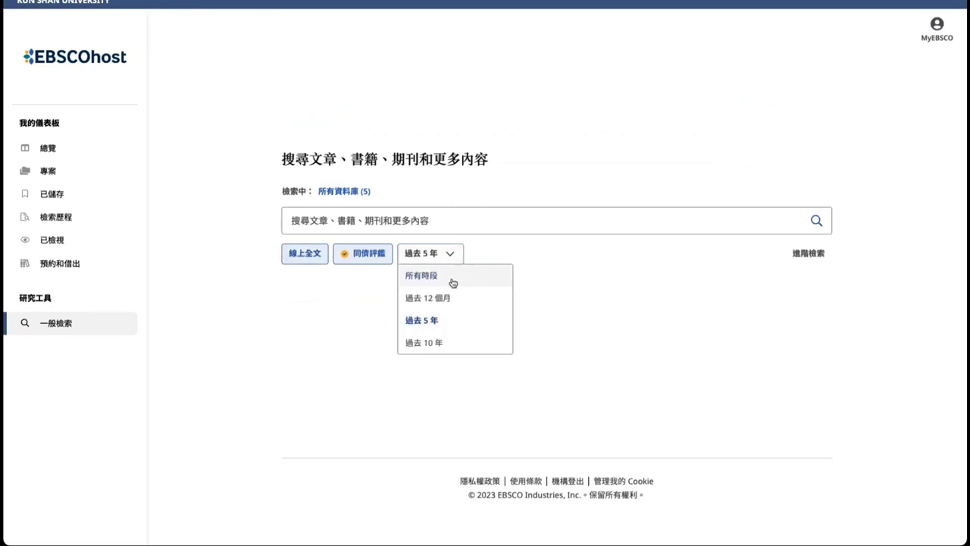
pyautogui.click(451, 280)
pyautogui.click(358, 254)
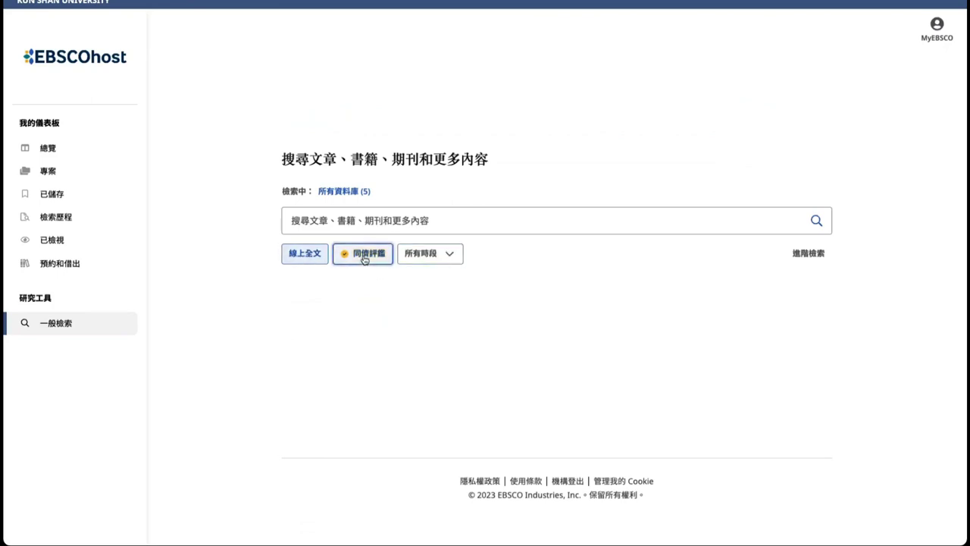
pyautogui.click(294, 253)
# - Enter chat in the search box, choose the popular suggestion chatgpt, run the search and point out the result count
pyautogui.click(408, 230)
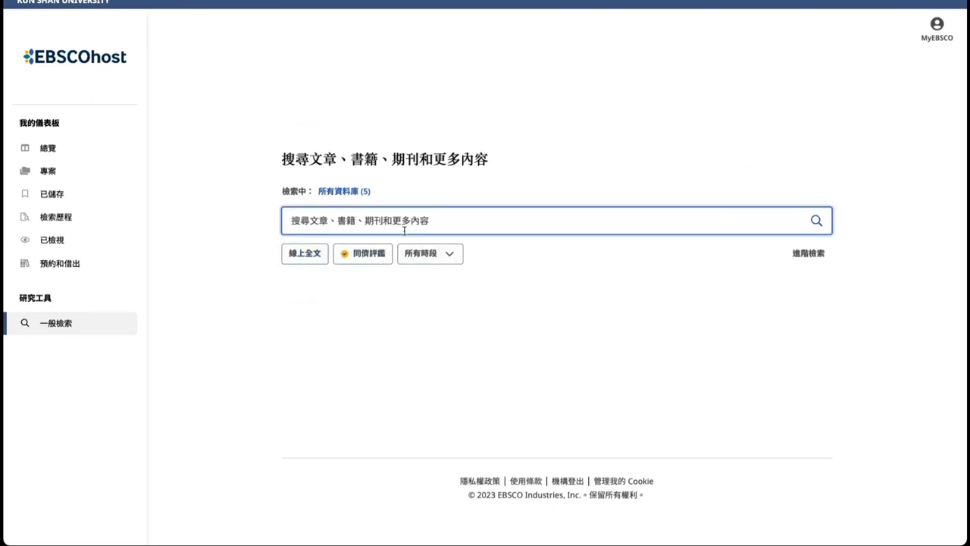
pyautogui.write('chat')
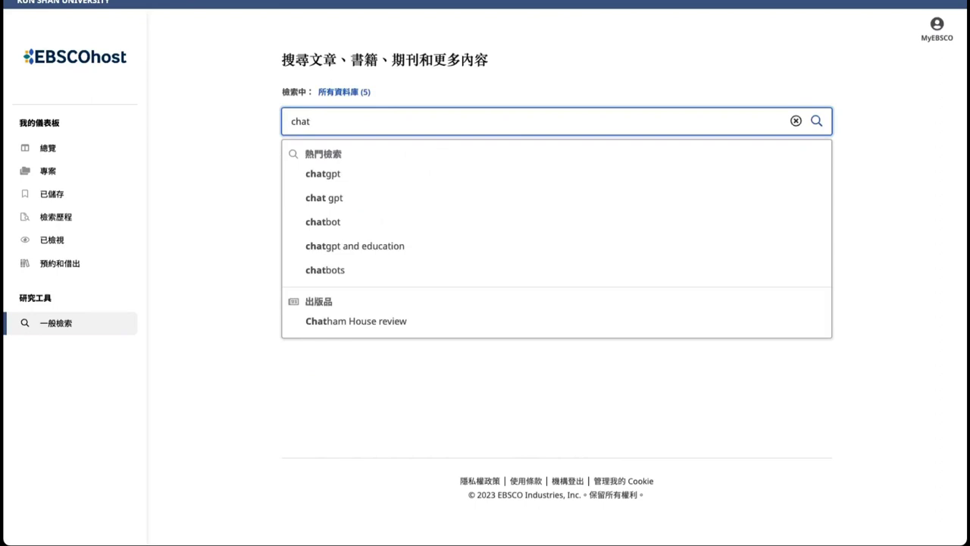
pyautogui.click(346, 173)
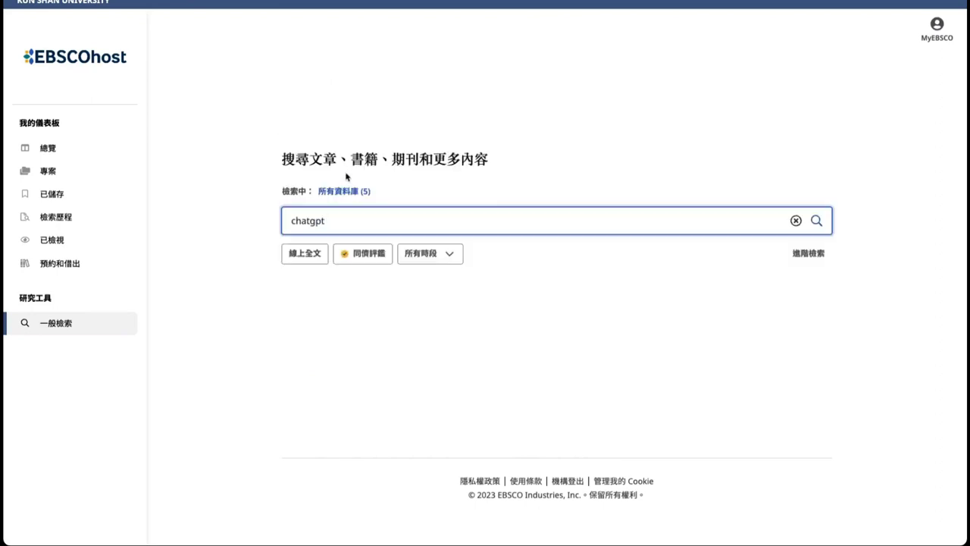
pyautogui.press('Return')
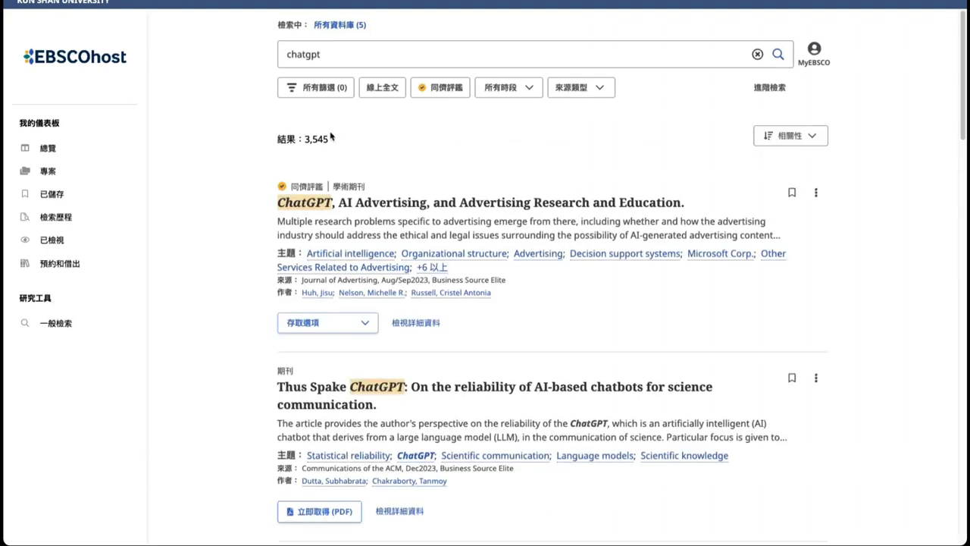
pyautogui.click(320, 138)
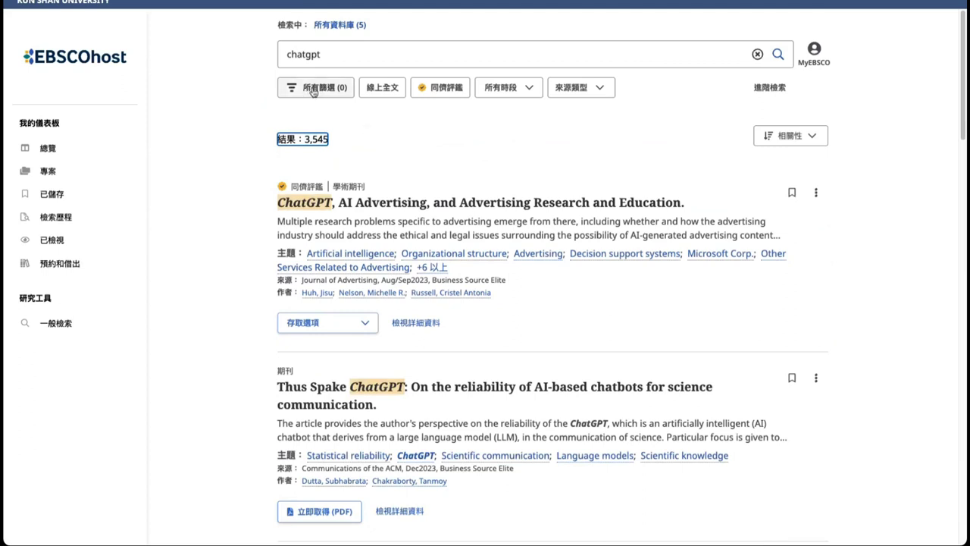
# - Limit the chatgpt results to 線上全文 and point out the updated result count
pyautogui.click(383, 89)
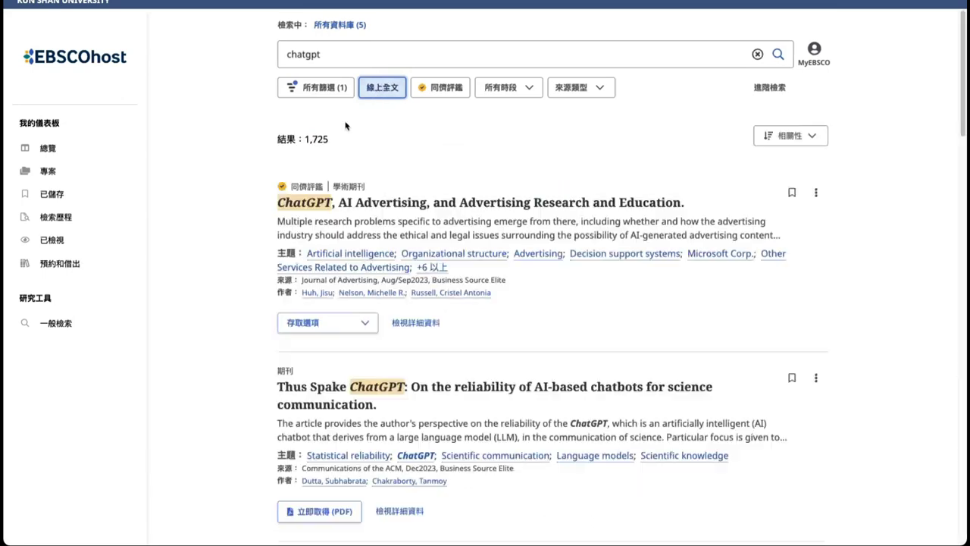
pyautogui.moveTo(277, 137); pyautogui.dragTo(334, 141)
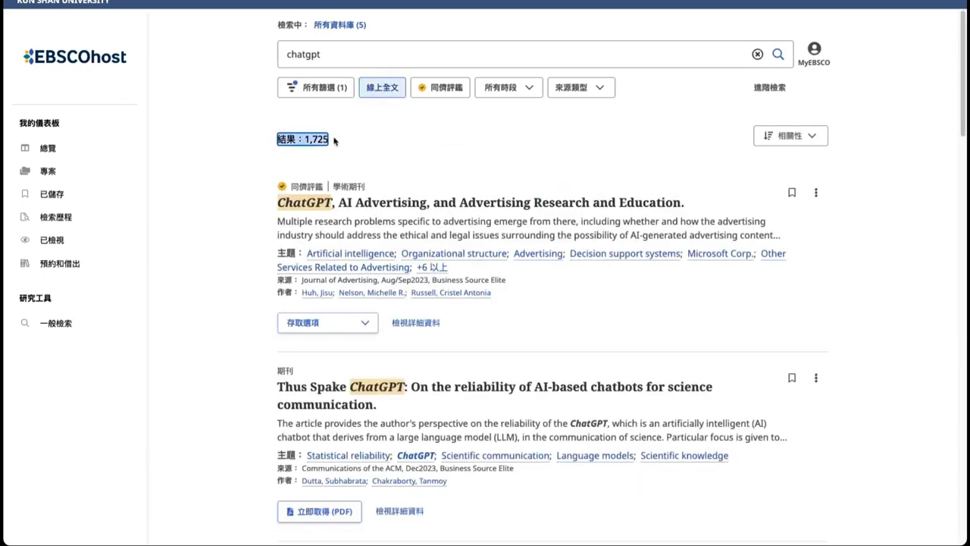
pyautogui.click(355, 112)
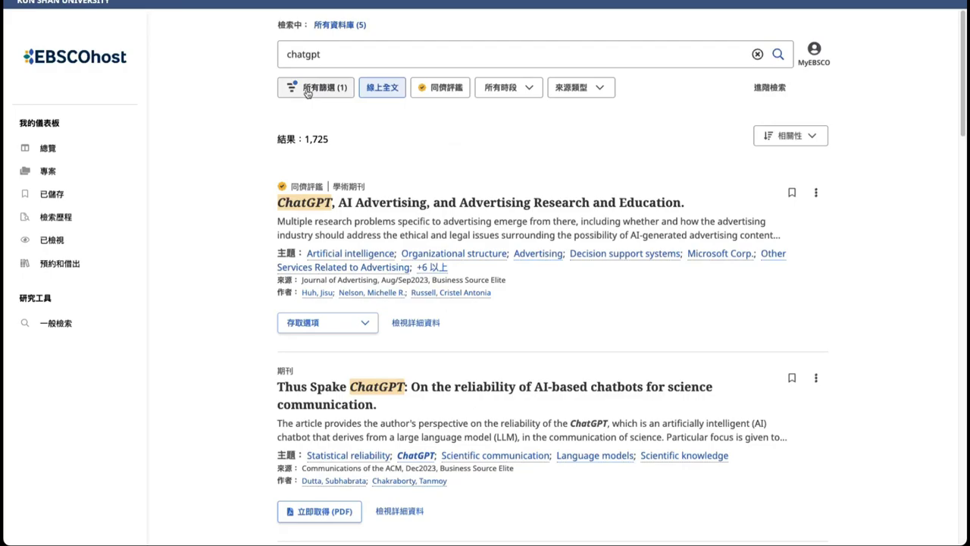
# - In the full set of result filters, select 同儕評鑑 and set the date range to 過去 5 年
pyautogui.click(307, 89)
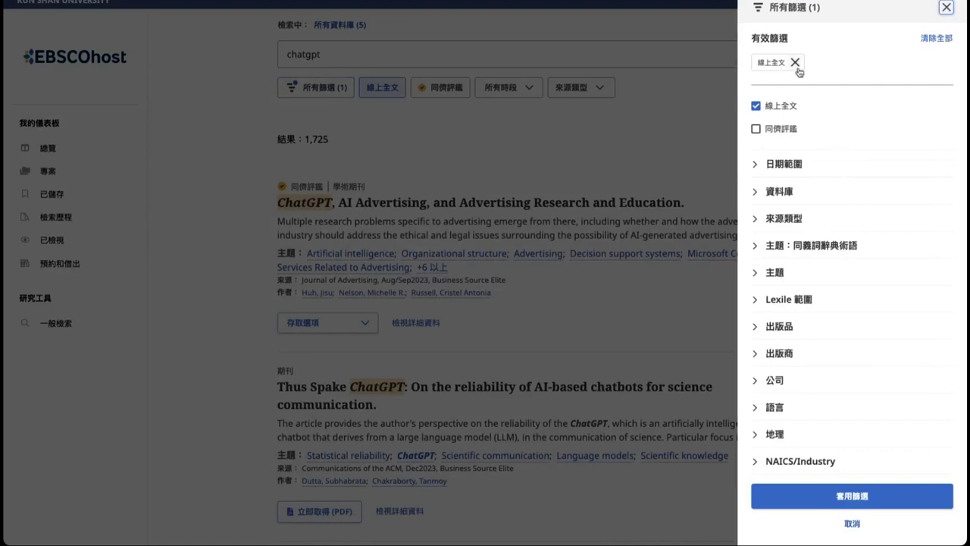
pyautogui.click(755, 130)
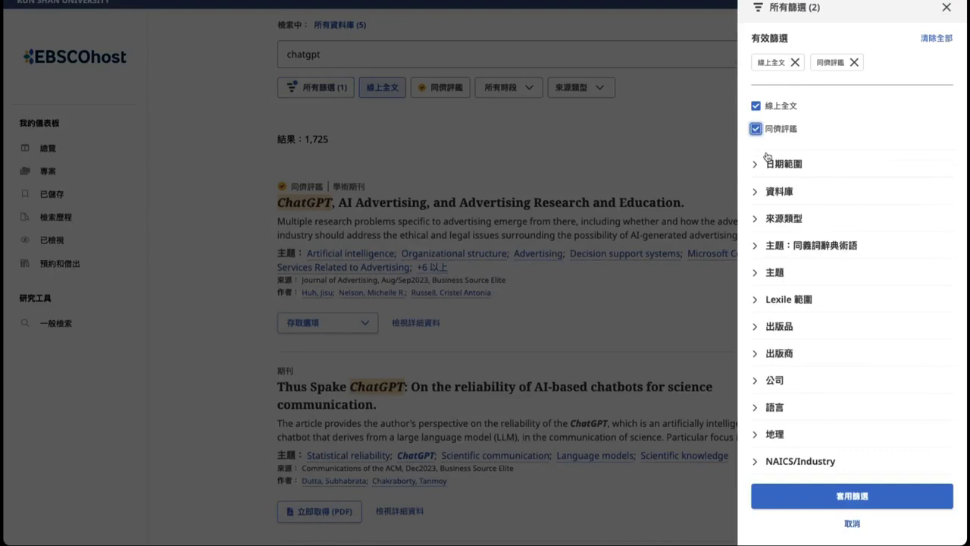
pyautogui.click(755, 164)
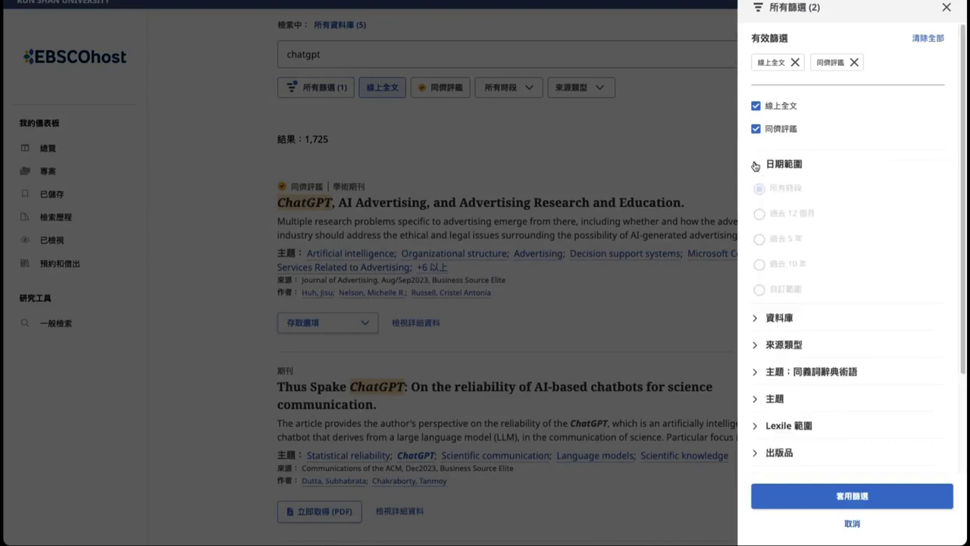
pyautogui.click(784, 241)
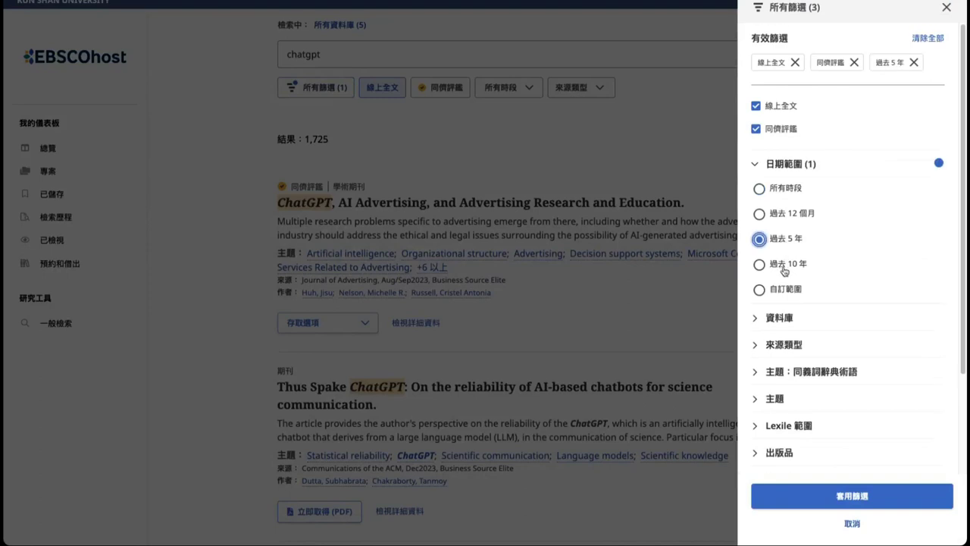
# - Examine the options of the 資料庫 and 來源類型 filters, collapsing each one after viewing
pyautogui.scroll(-1, 782, 273)
pyautogui.click(781, 254)
pyautogui.scroll(-1, 803, 273)
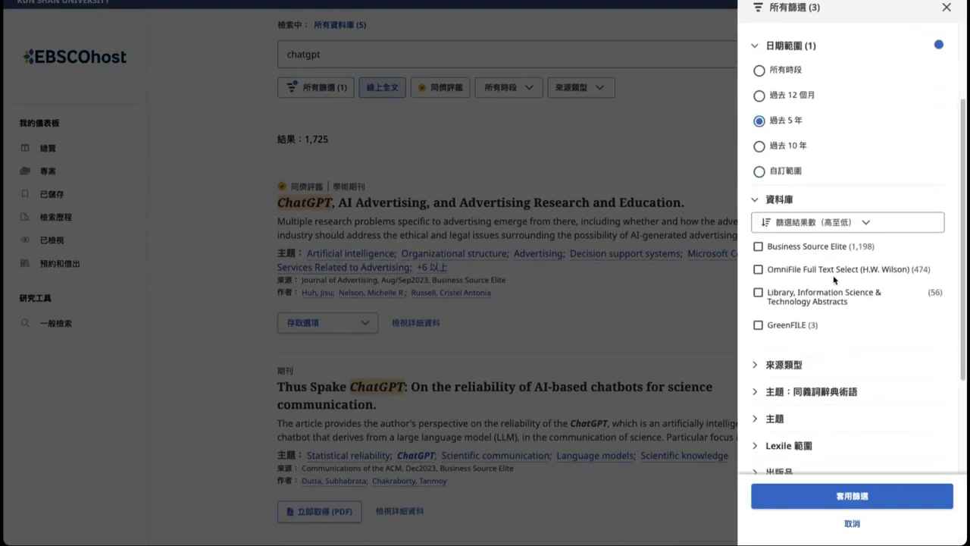
pyautogui.click(756, 199)
pyautogui.click(779, 229)
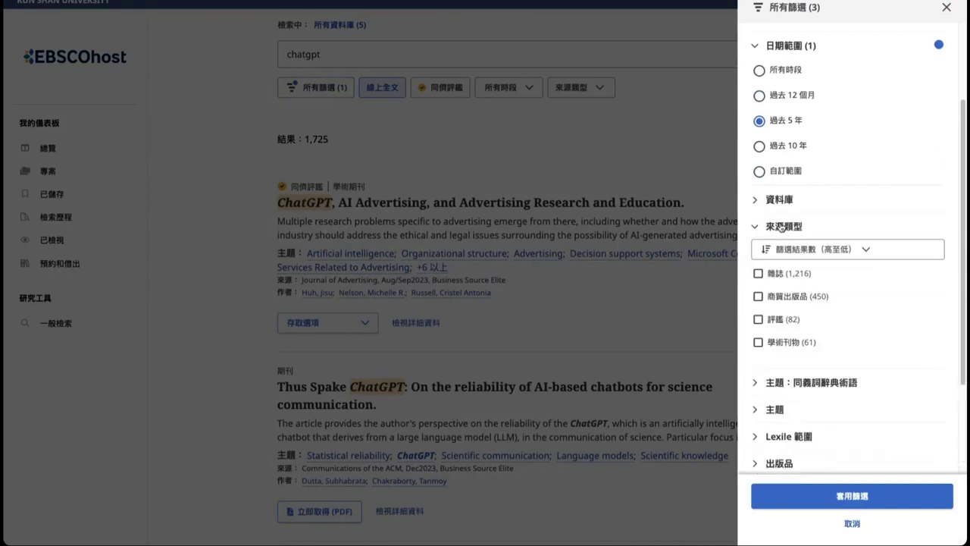
pyautogui.click(781, 228)
pyautogui.scroll(-1, 794, 306)
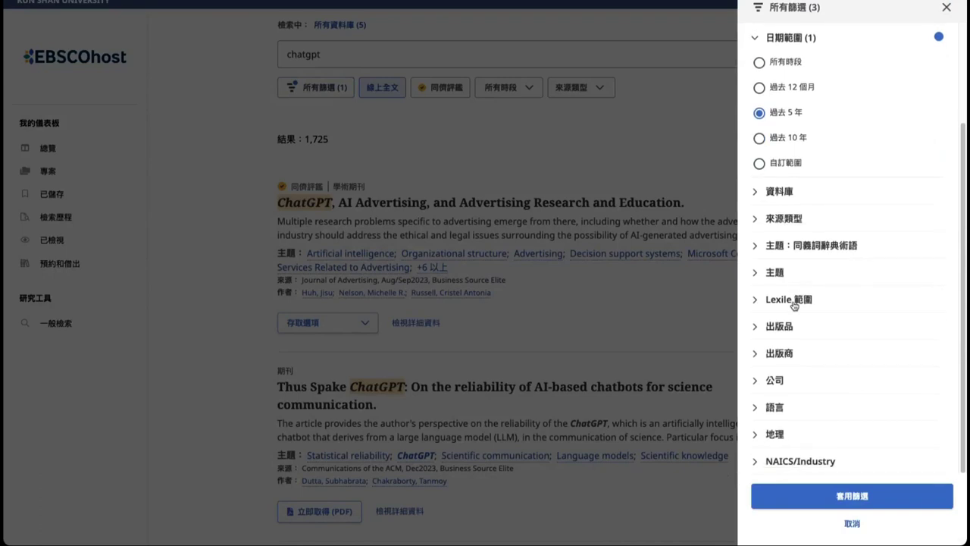
# - Select language models under the 主題 filter and check the list of active filters
pyautogui.click(777, 275)
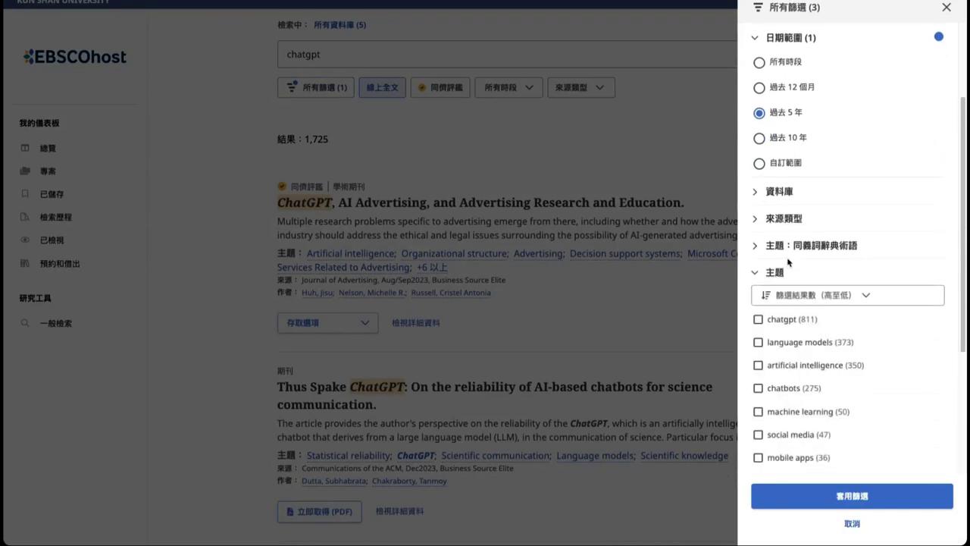
pyautogui.click(757, 343)
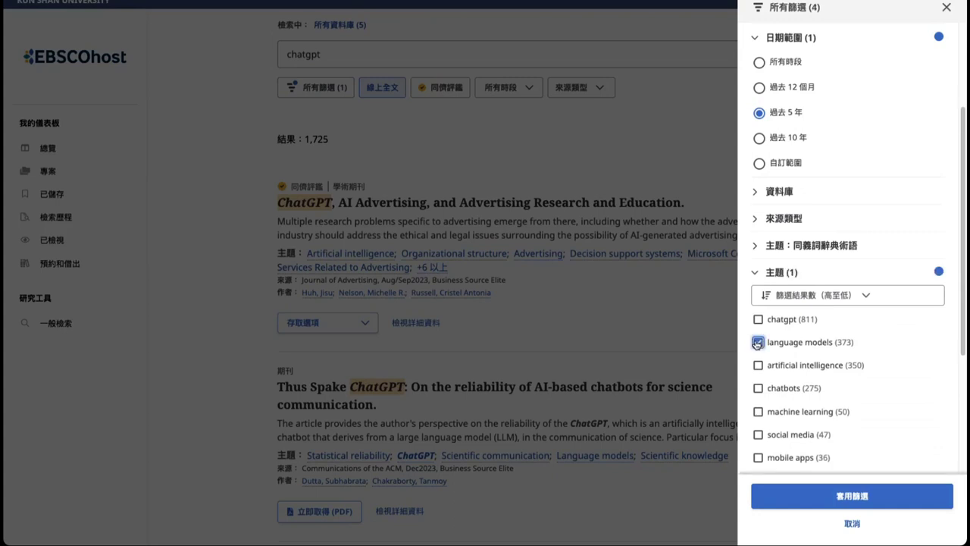
pyautogui.scroll(-3, 844, 375)
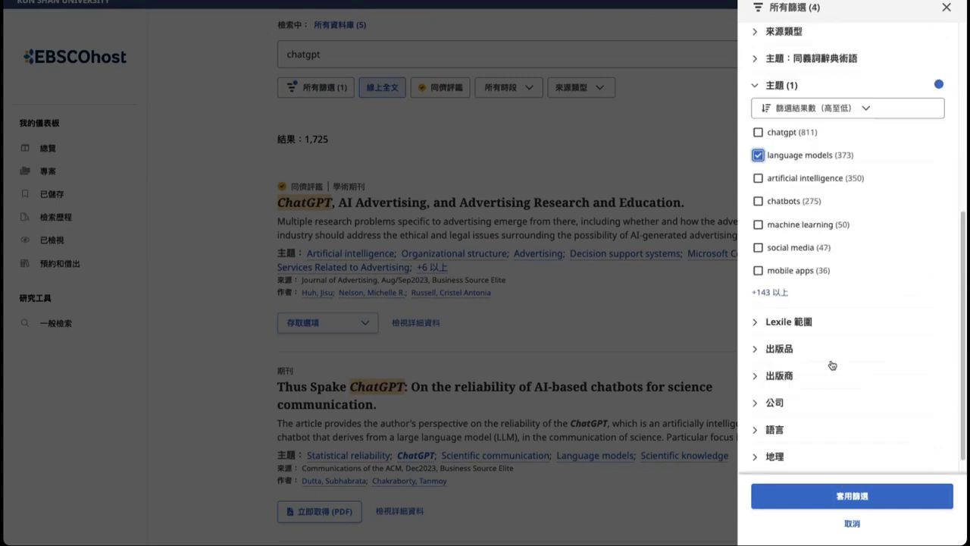
pyautogui.scroll(4, 872, 303)
pyautogui.scroll(2, 877, 296)
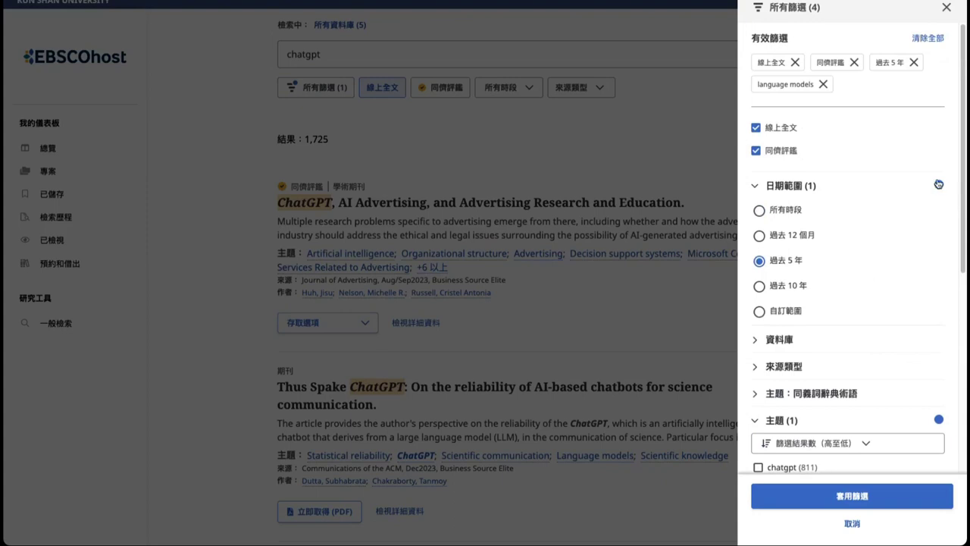
# - Review the chosen filters and collapse the 日期範圍 and 主題 sections
pyautogui.scroll(-1, 927, 221)
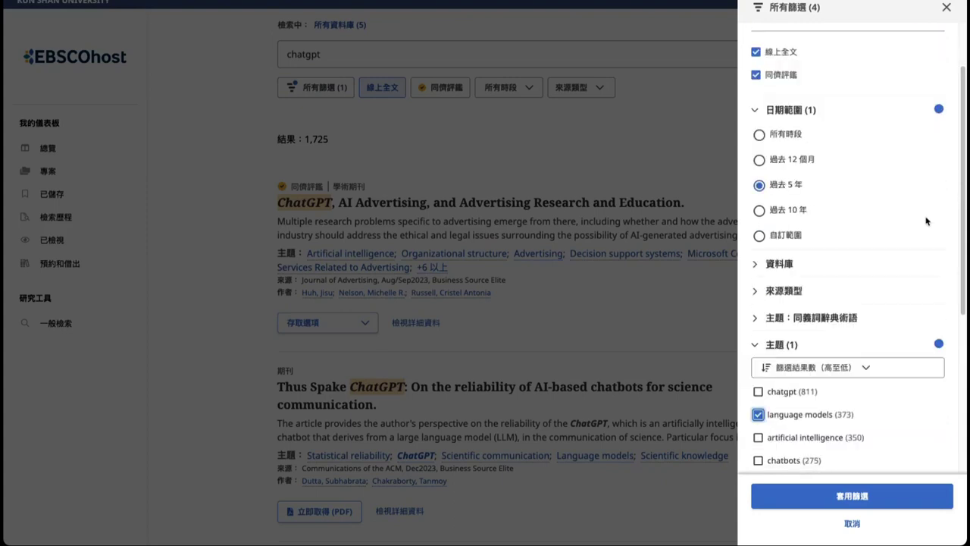
pyautogui.scroll(-1, 926, 221)
pyautogui.scroll(3, 758, 182)
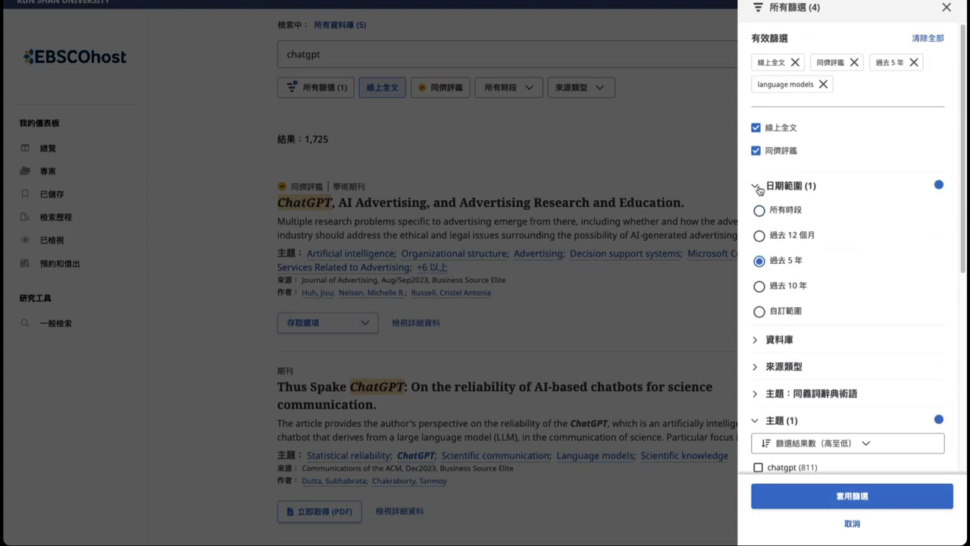
pyautogui.click(760, 190)
pyautogui.click(759, 294)
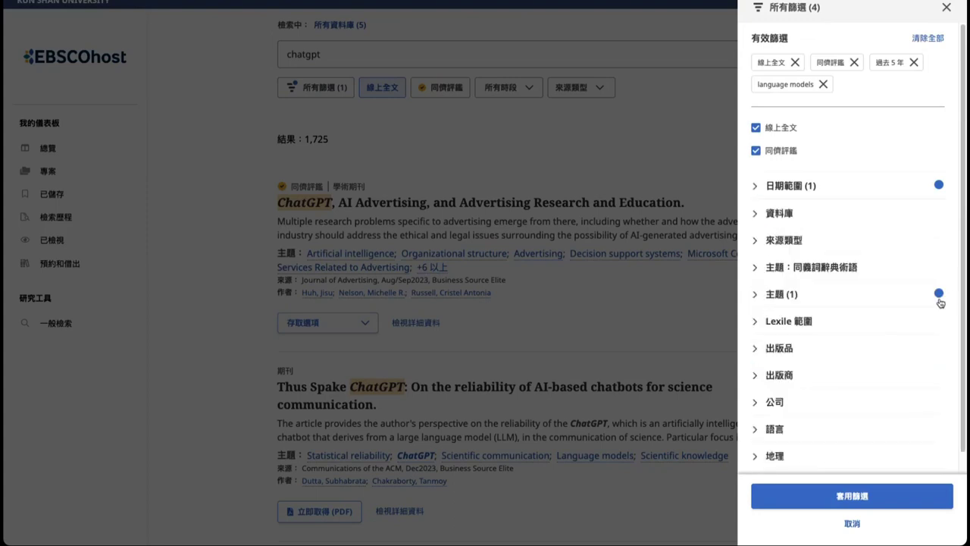
# - Apply the selected filters to the chatgpt results and check the available sort orders
pyautogui.scroll(-1, 940, 305)
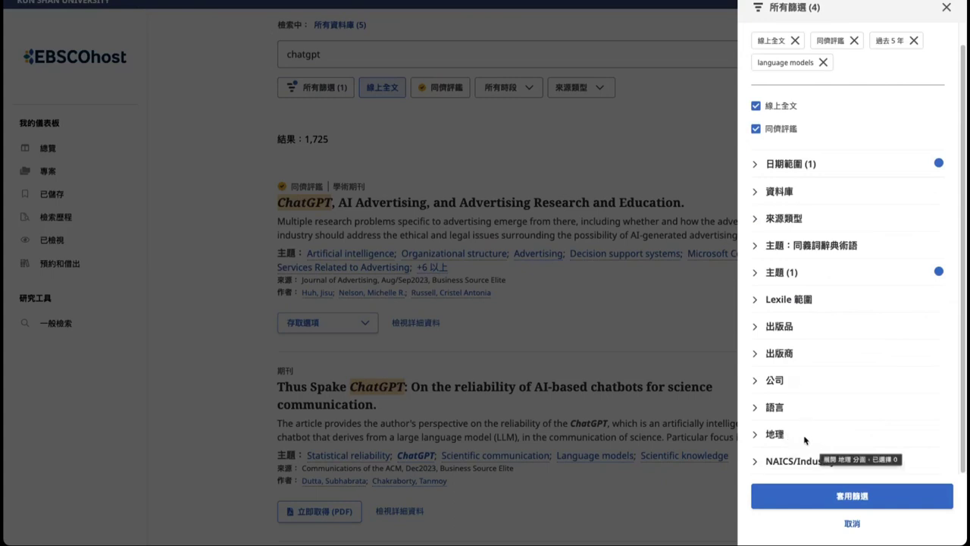
pyautogui.click(842, 498)
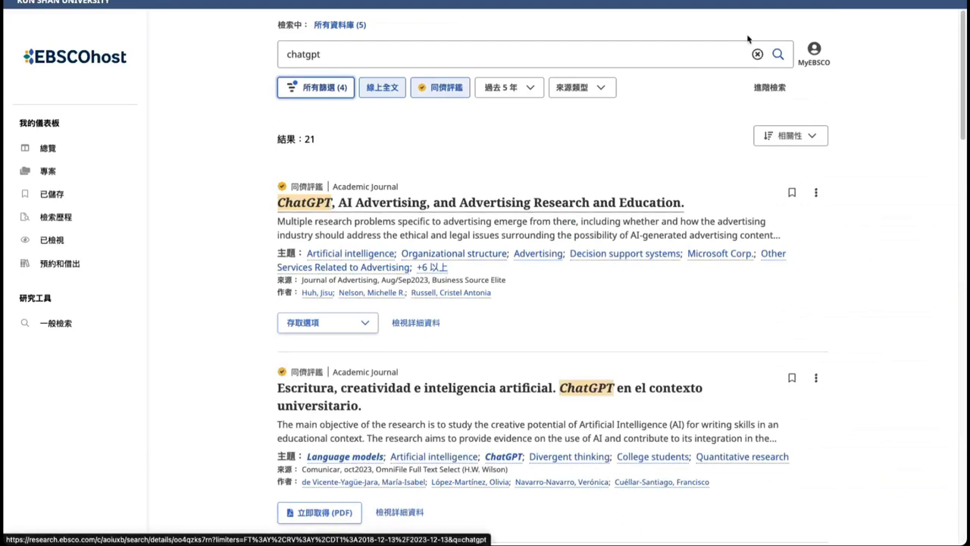
pyautogui.click(801, 141)
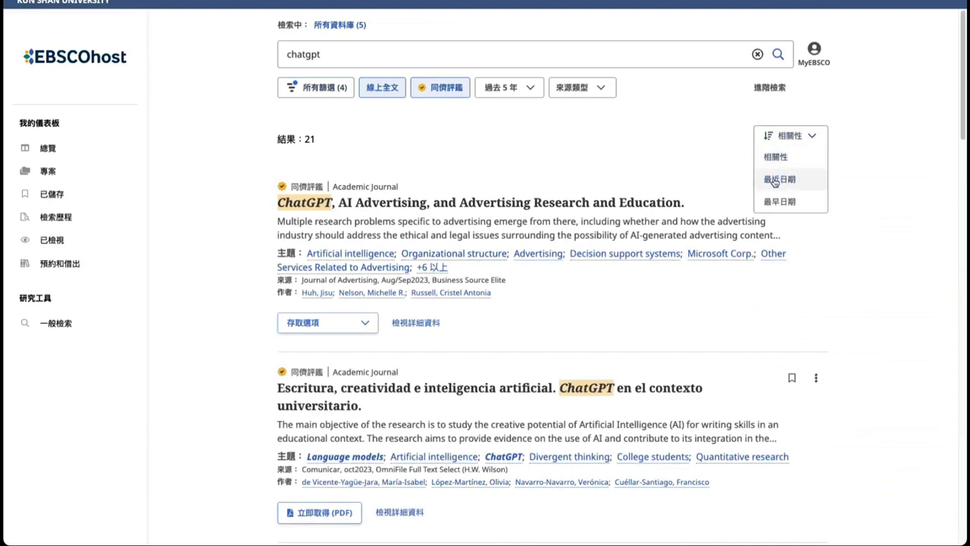
pyautogui.click(349, 141)
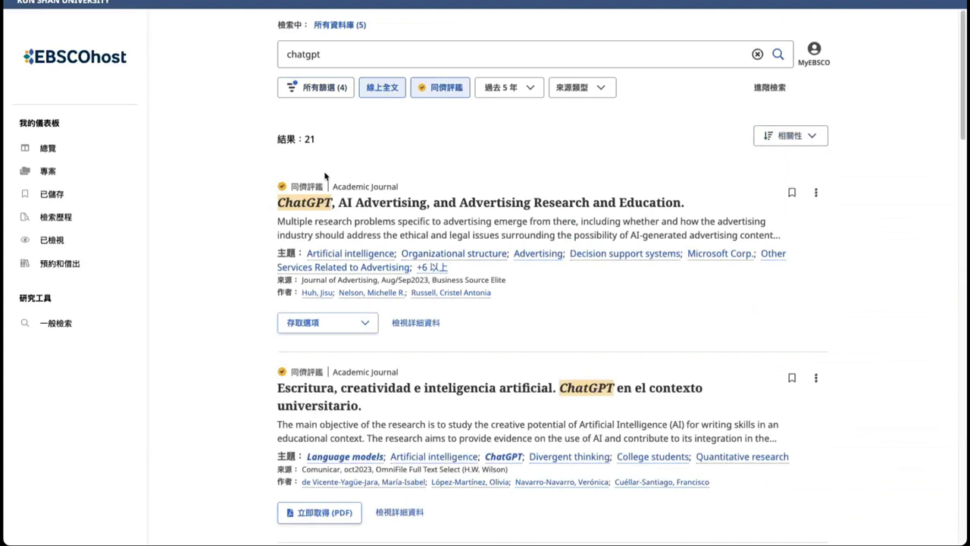
# - Examine the document type and abstract excerpt of the first filtered result
pyautogui.scroll(-1, 333, 164)
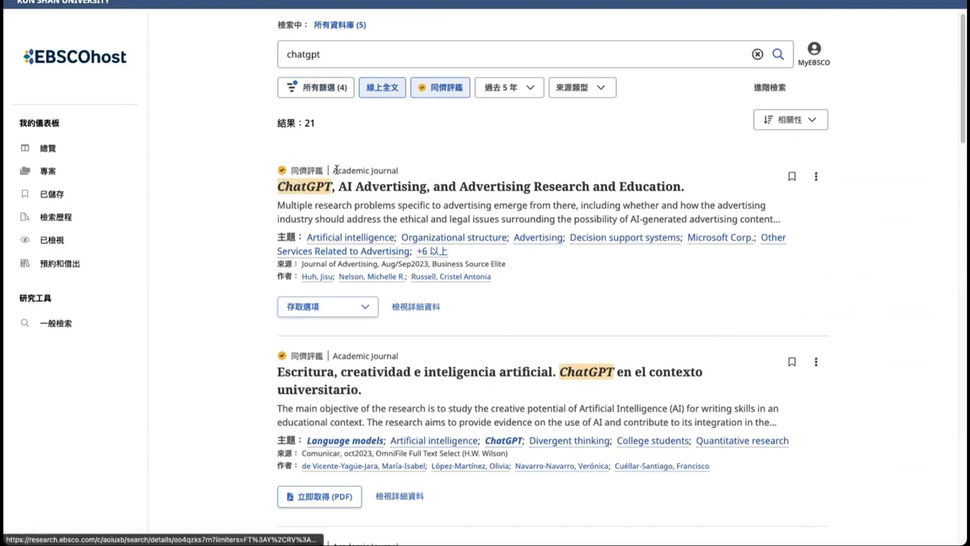
pyautogui.moveTo(334, 169); pyautogui.dragTo(407, 173)
pyautogui.click(374, 168)
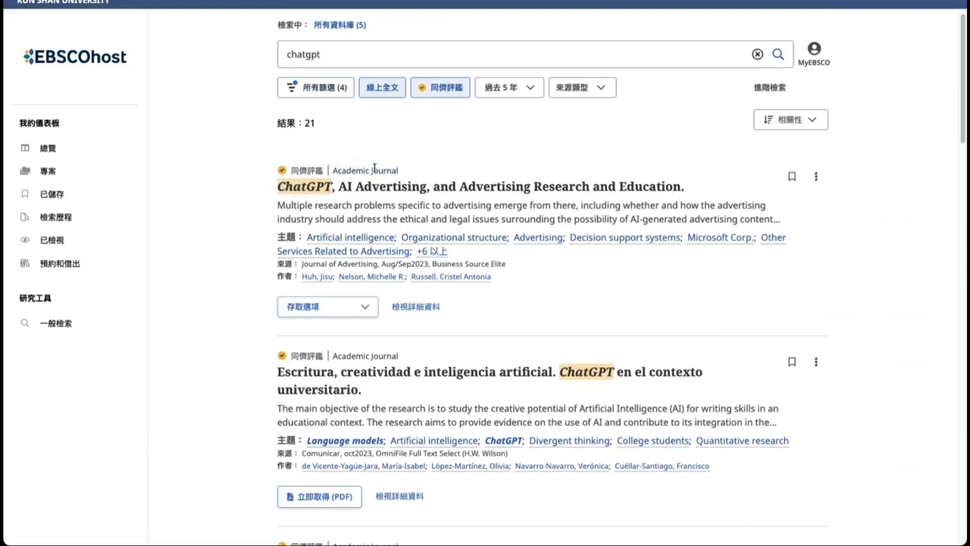
pyautogui.scroll(-1, 374, 169)
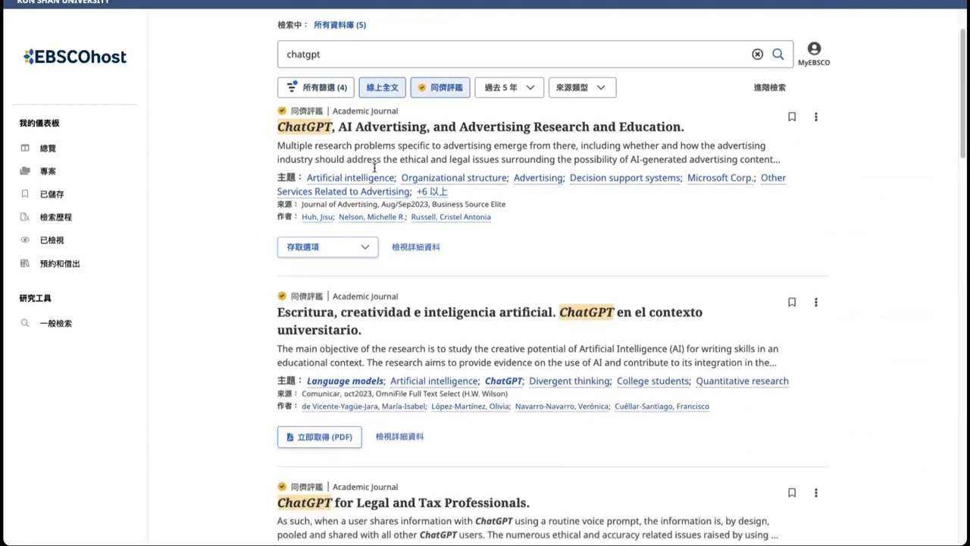
pyautogui.scroll(1, 374, 170)
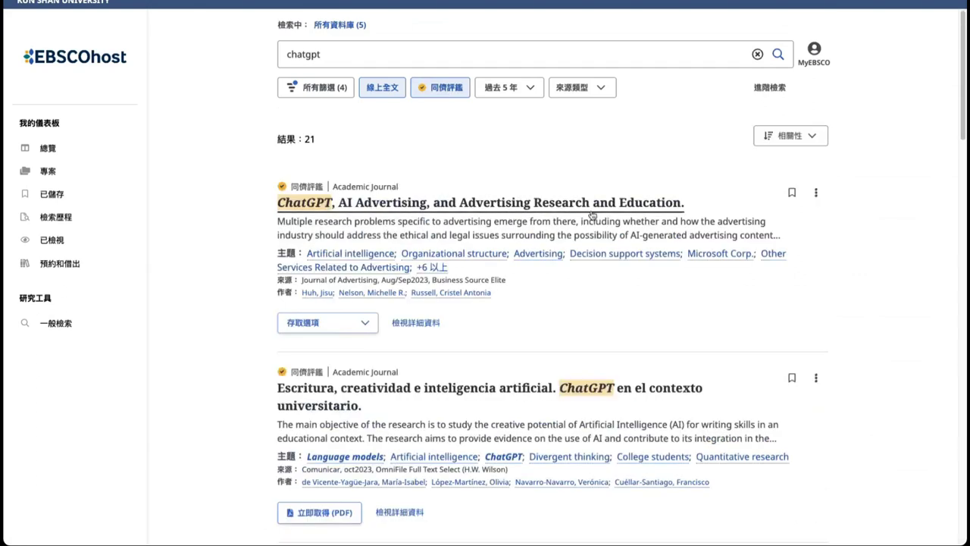
pyautogui.moveTo(316, 235); pyautogui.dragTo(340, 231)
pyautogui.tripleClick(341, 231)
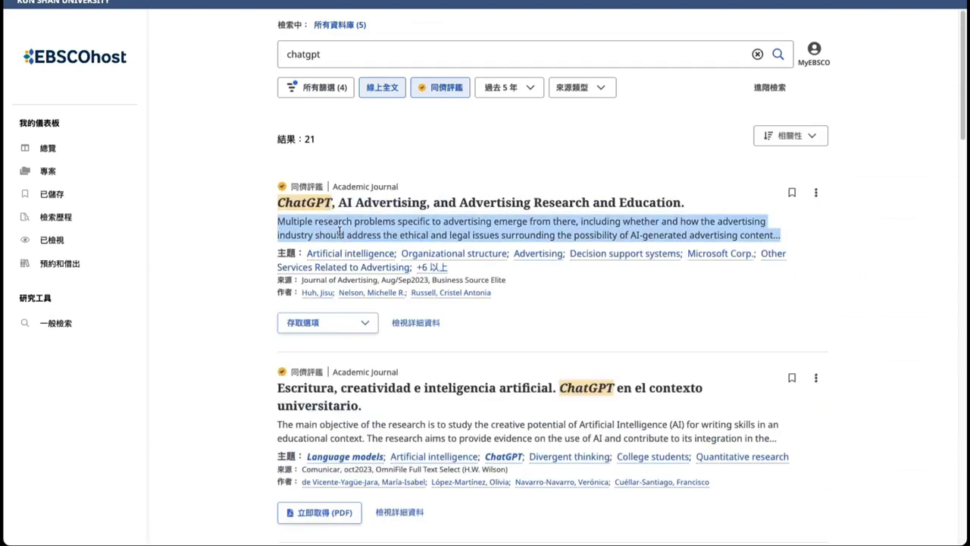
pyautogui.click(775, 235)
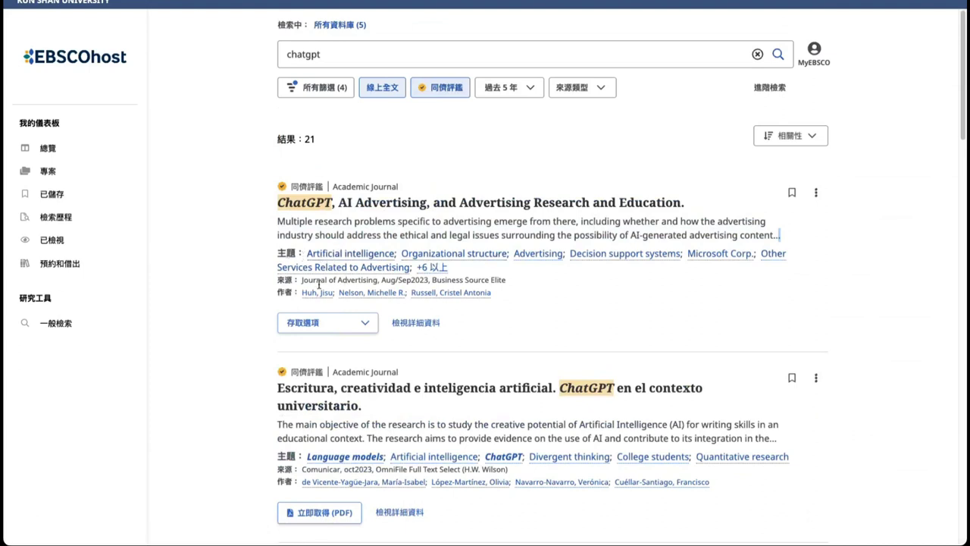
# - Examine the 來源 and 作者 details of the first result, including the journal title
pyautogui.moveTo(277, 280); pyautogui.dragTo(512, 281)
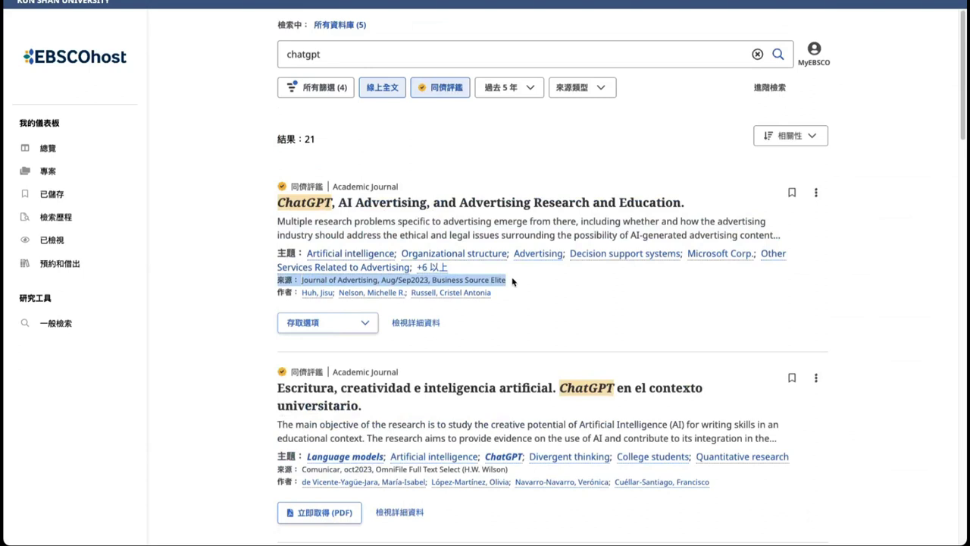
pyautogui.click(285, 292)
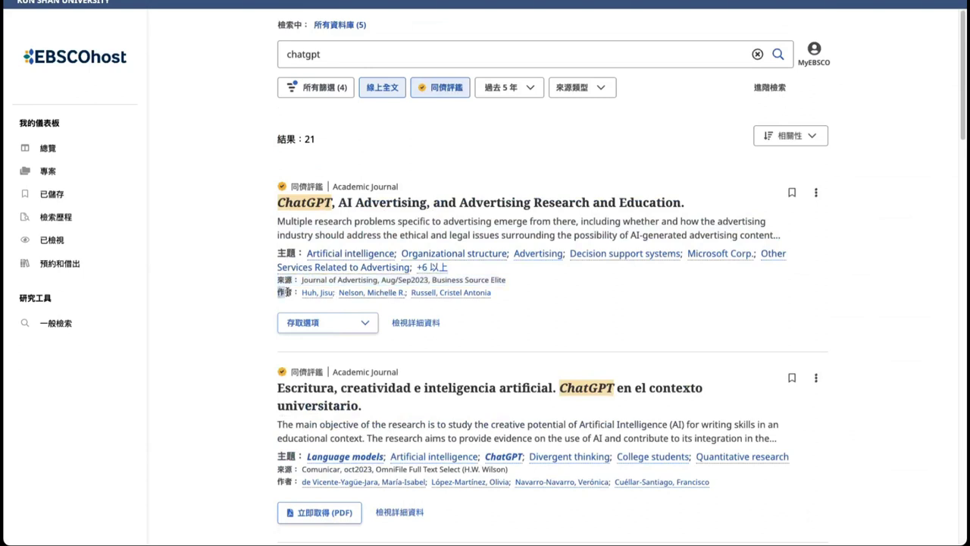
pyautogui.doubleClick(285, 292)
pyautogui.click(363, 296)
pyautogui.moveTo(301, 281); pyautogui.dragTo(377, 281)
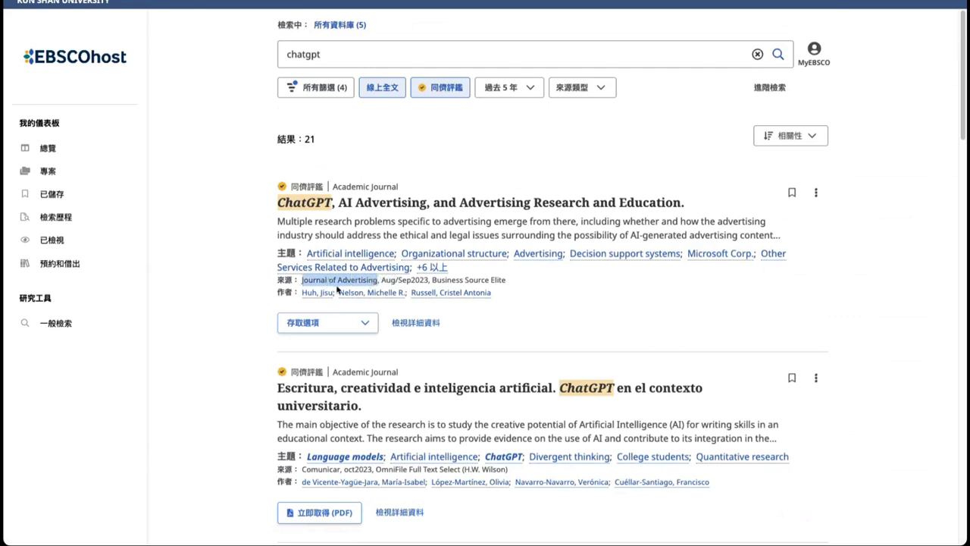
pyautogui.click(370, 230)
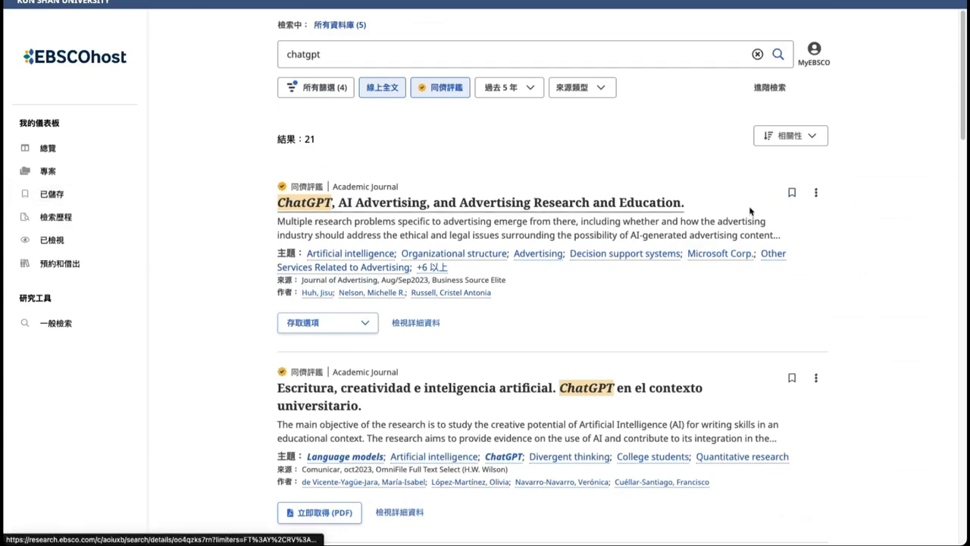
# - Bookmark the first two results in the filtered list
pyautogui.click(793, 194)
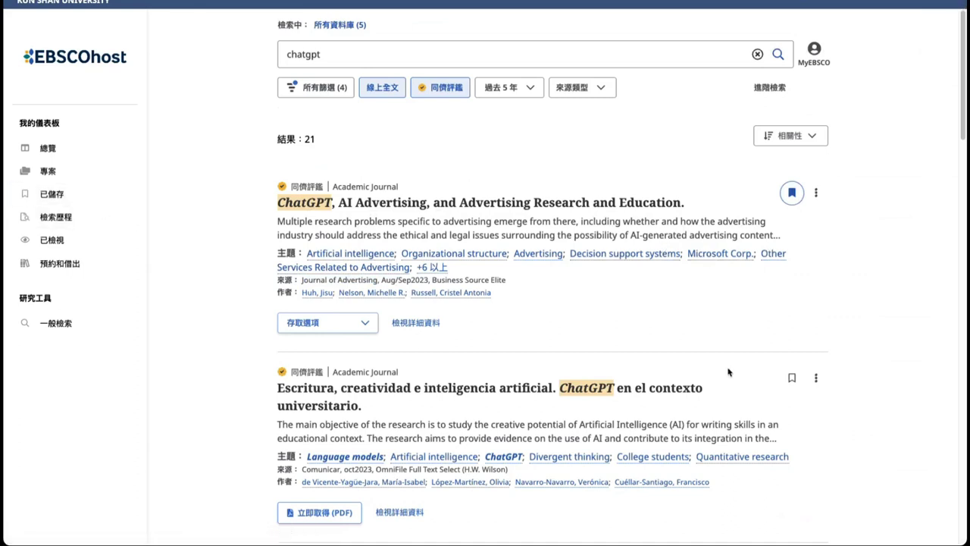
pyautogui.click(792, 379)
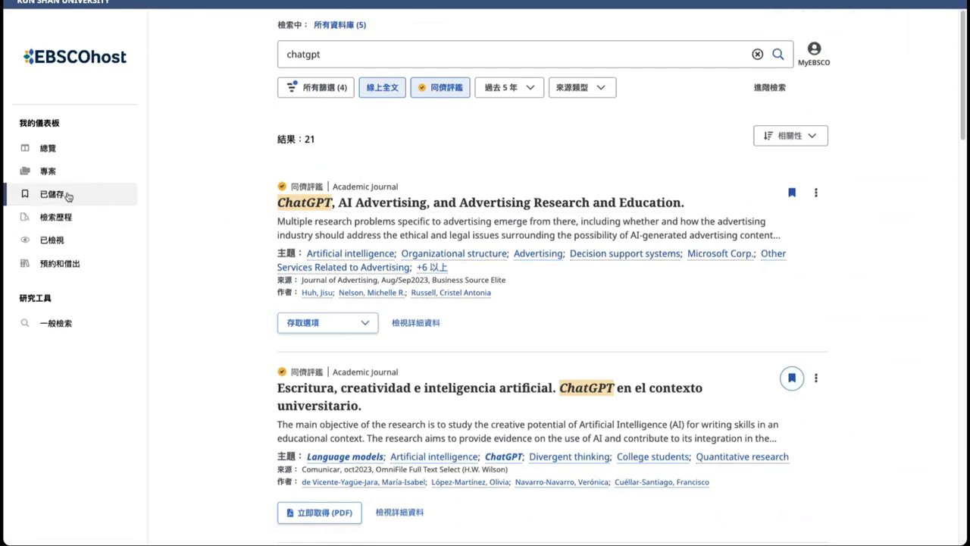
# - Copy the first article's citation in APA 7th Edition style to the clipboard and check its citation export options
pyautogui.click(817, 196)
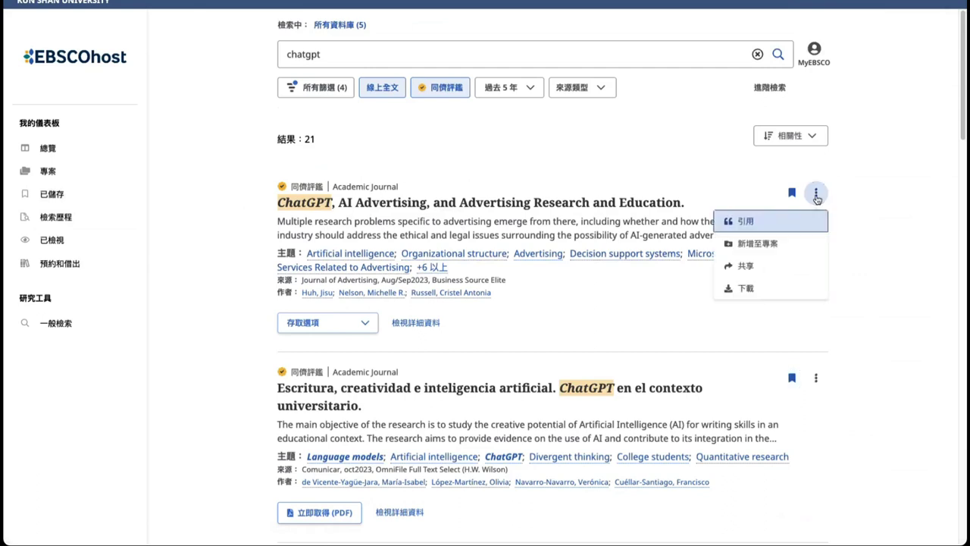
pyautogui.click(757, 222)
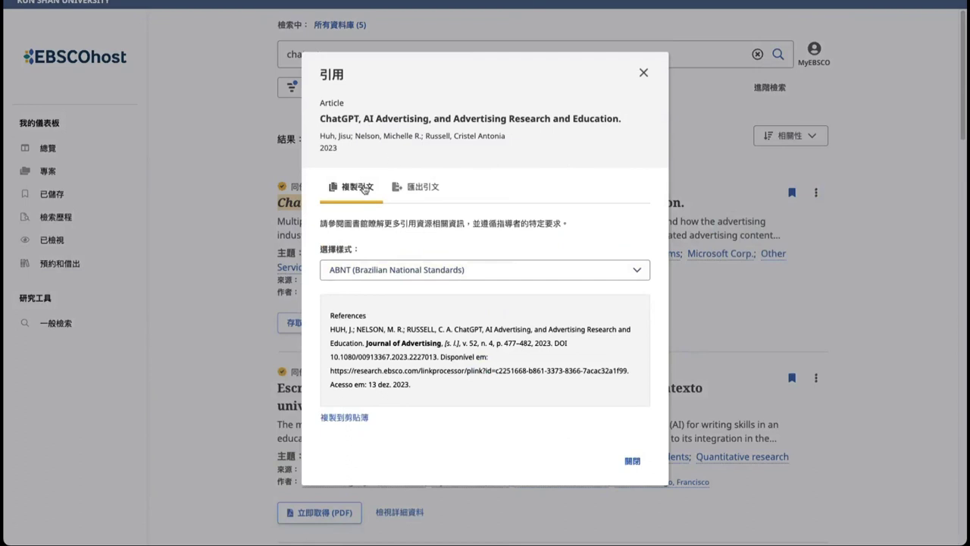
pyautogui.click(392, 272)
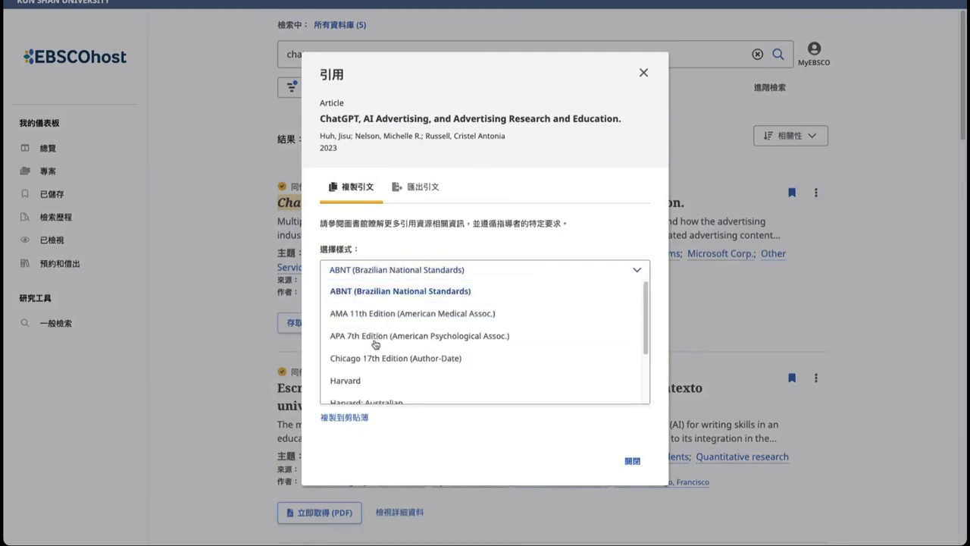
pyautogui.click(375, 341)
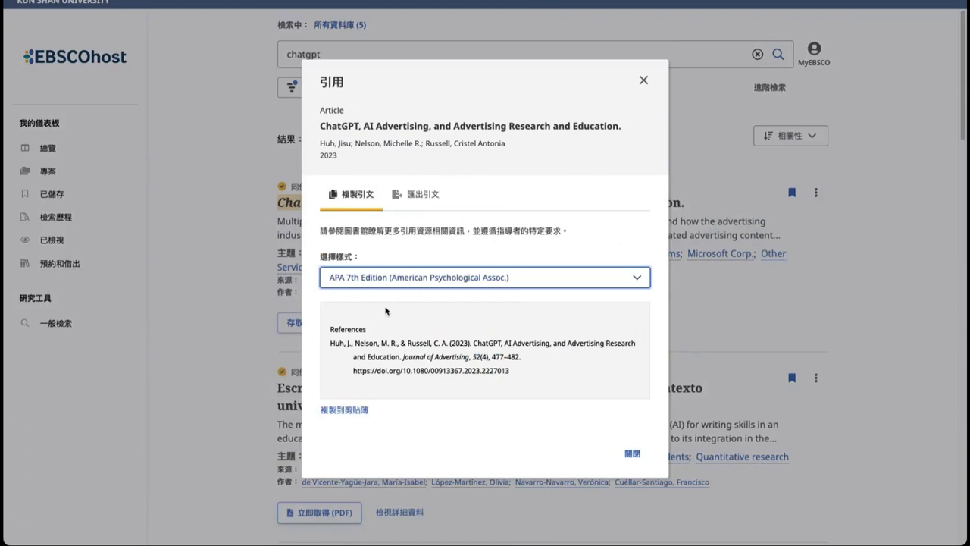
pyautogui.moveTo(331, 329); pyautogui.dragTo(537, 377)
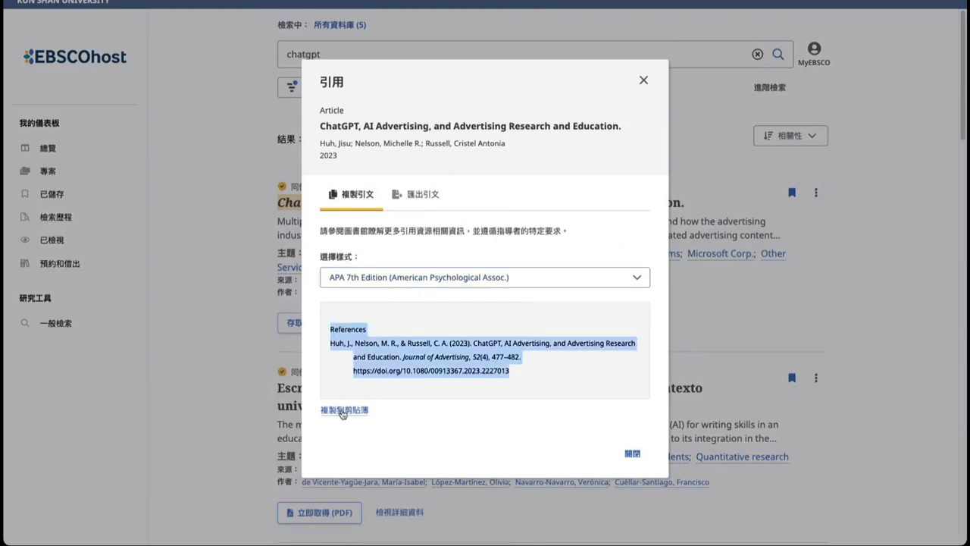
pyautogui.click(341, 413)
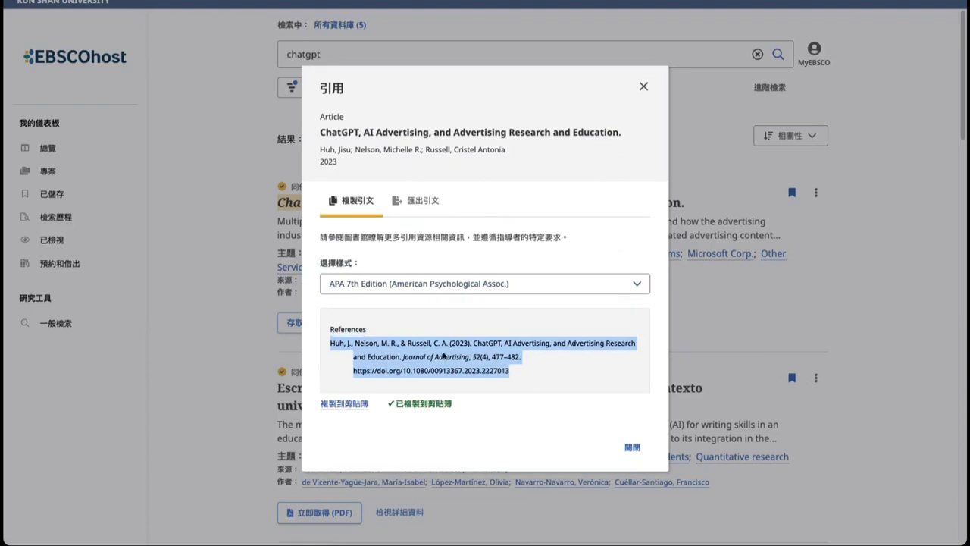
pyautogui.click(434, 353)
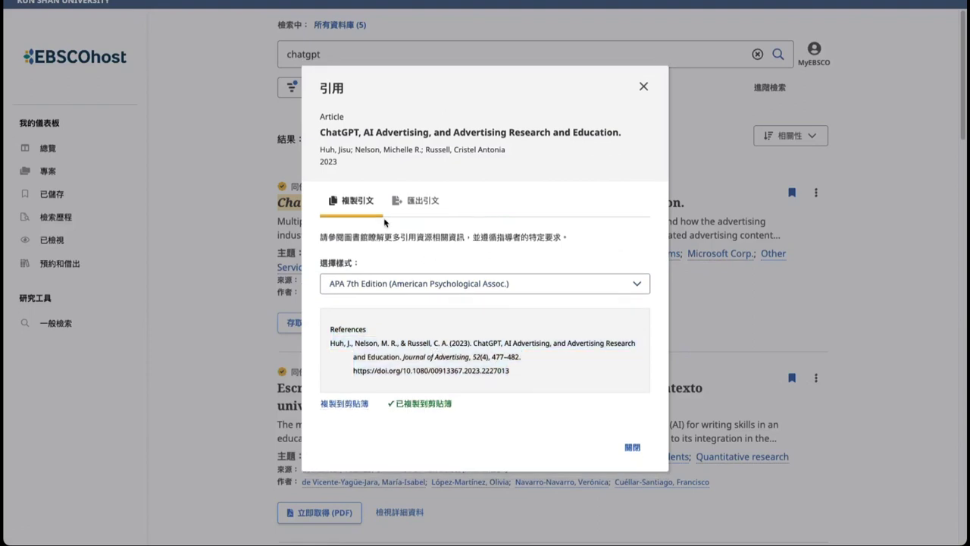
pyautogui.click(411, 202)
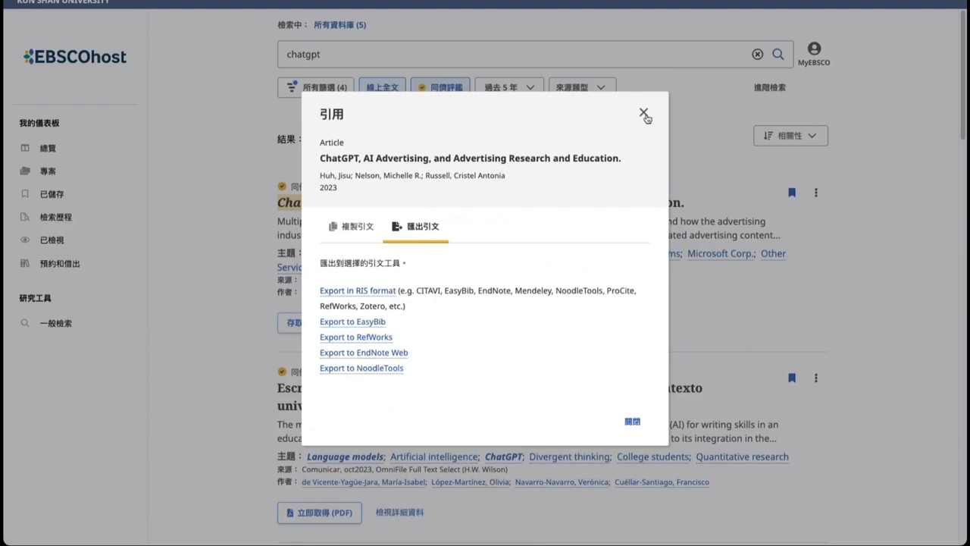
pyautogui.click(642, 114)
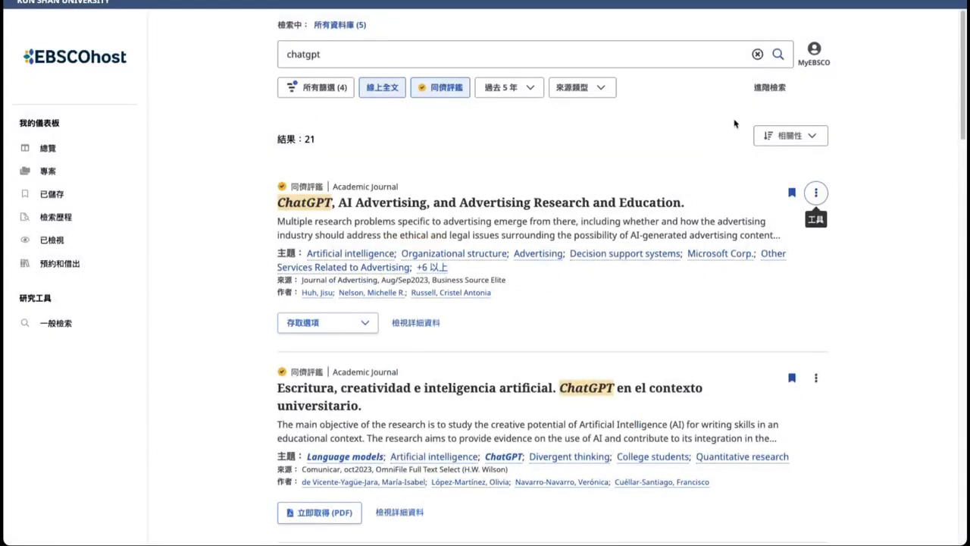
# - Try to add the first article to a project
pyautogui.click(816, 193)
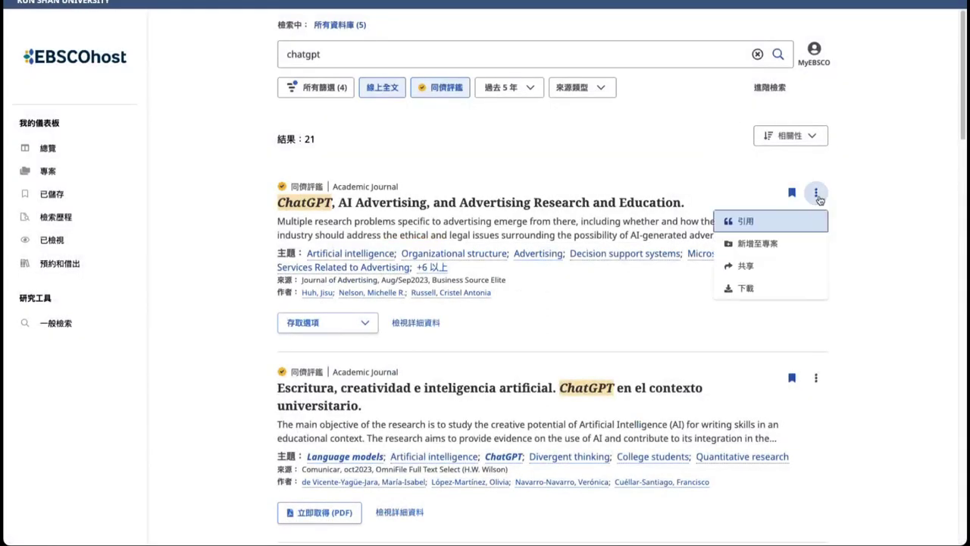
pyautogui.click(760, 245)
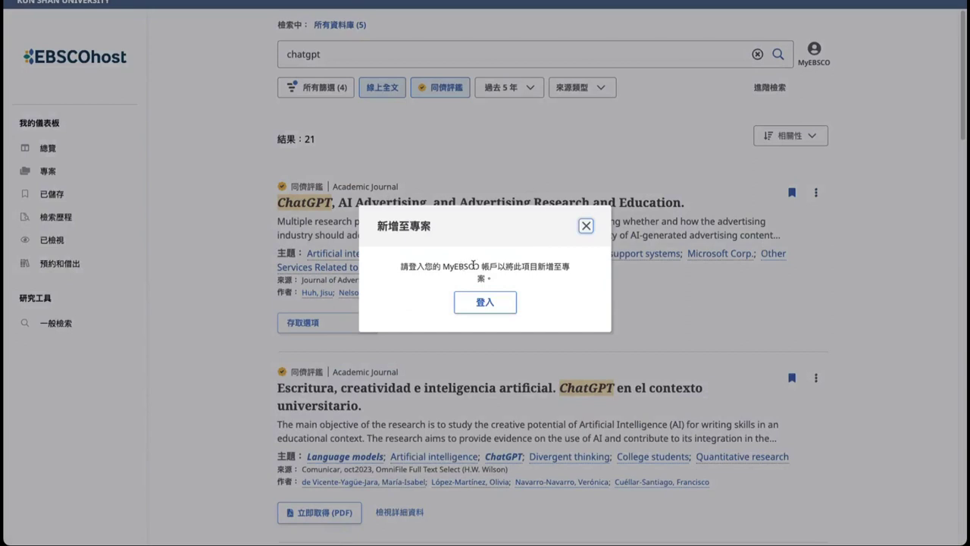
pyautogui.press('Tab')
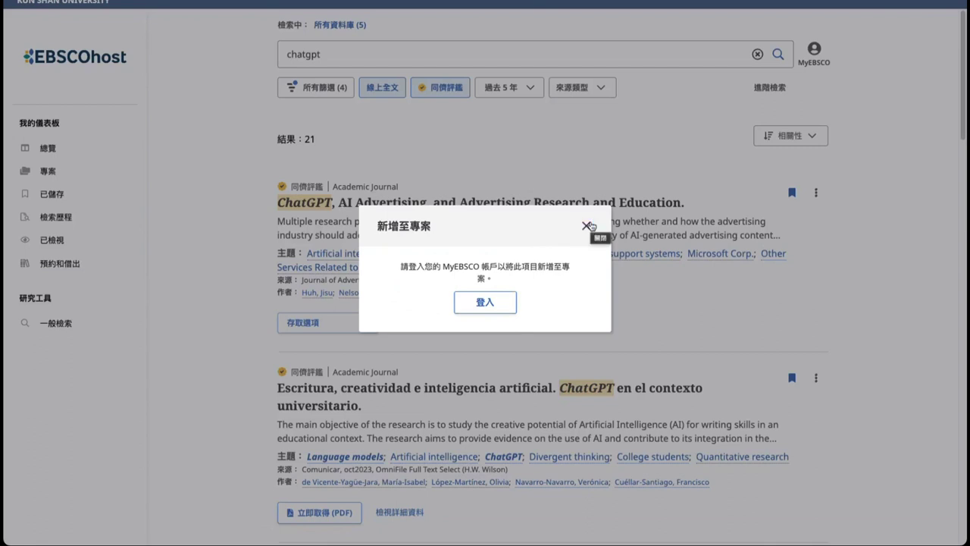
pyautogui.click(588, 226)
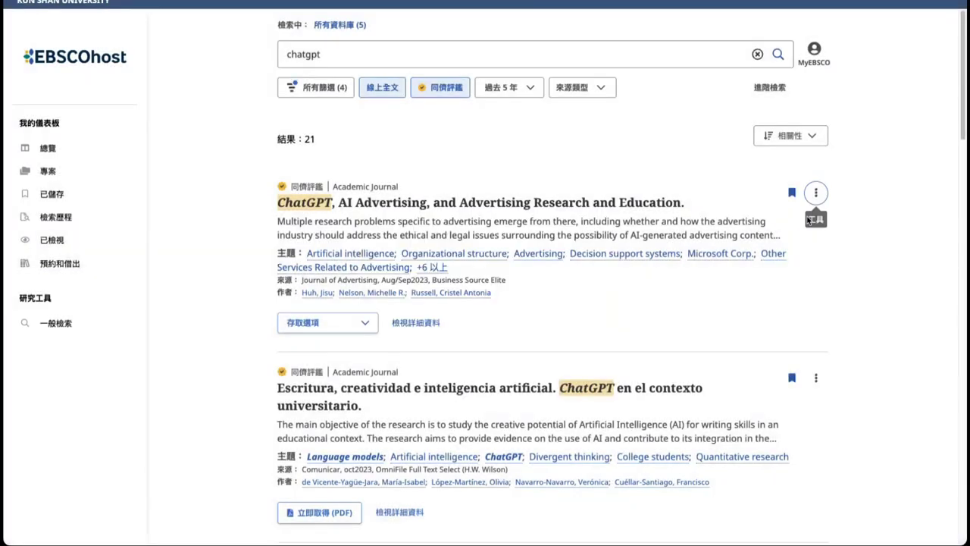
# - Create a shareable link for the first article and check its e-mail sharing option
pyautogui.click(816, 193)
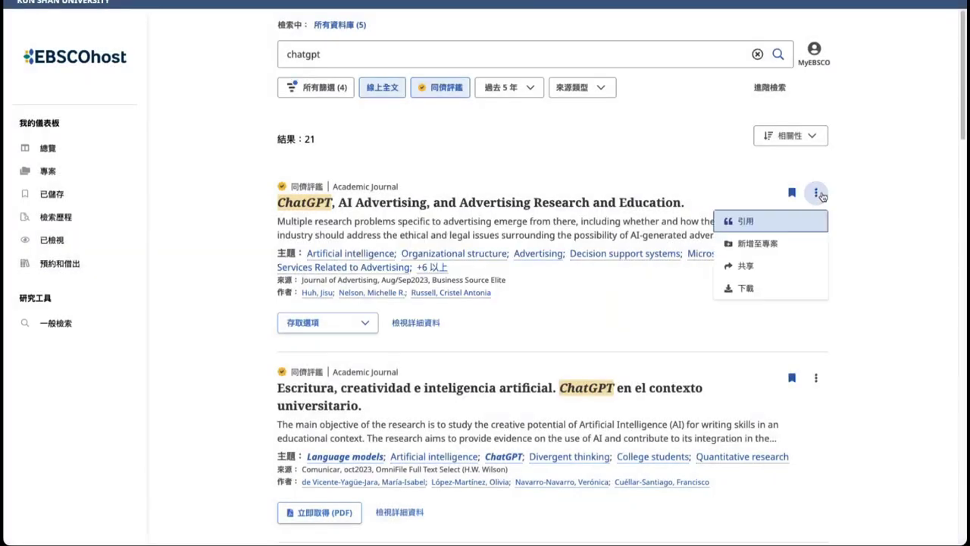
pyautogui.click(780, 265)
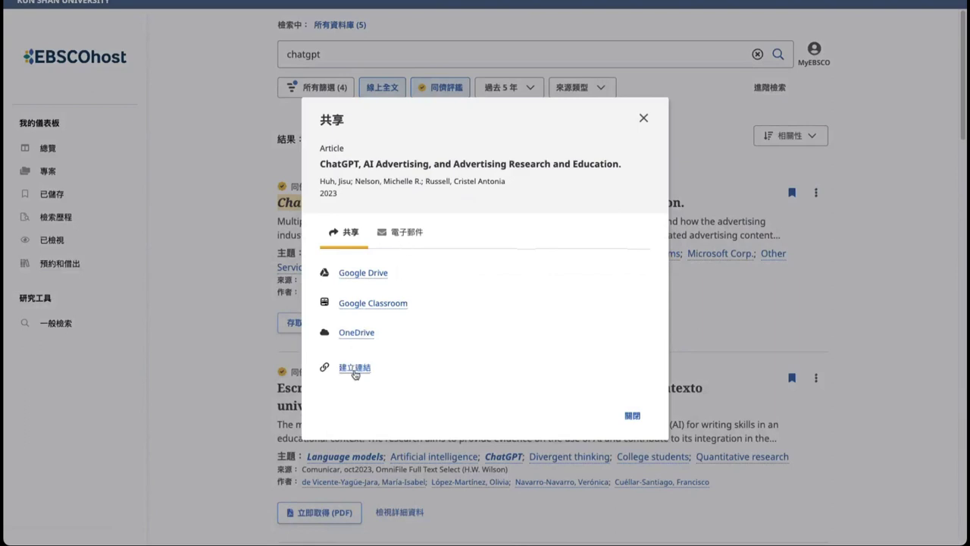
pyautogui.click(360, 370)
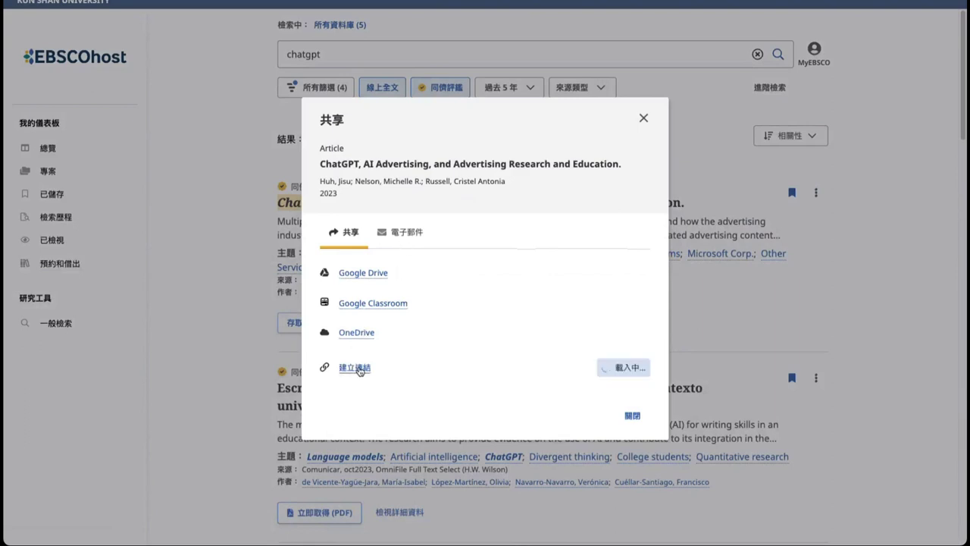
pyautogui.click(418, 368)
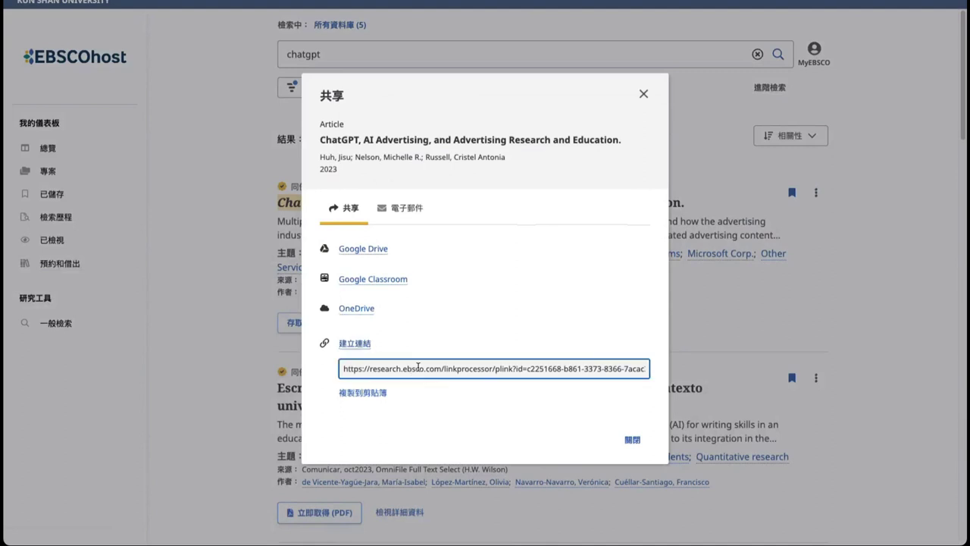
pyautogui.click(397, 212)
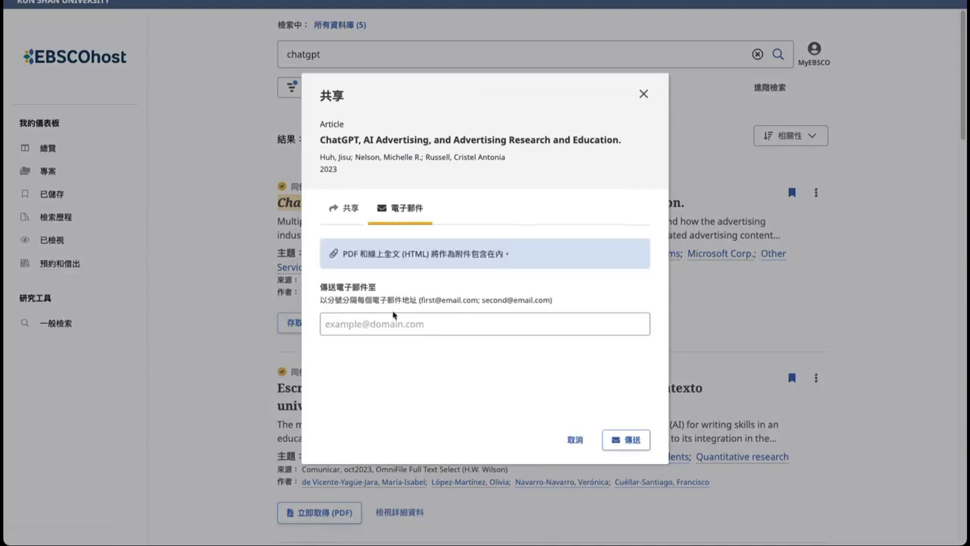
pyautogui.click(394, 324)
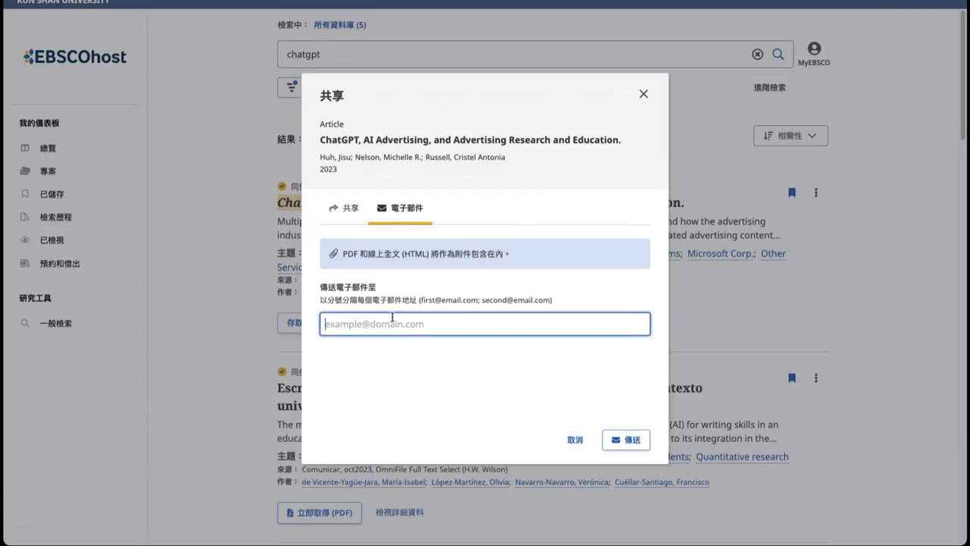
pyautogui.click(642, 94)
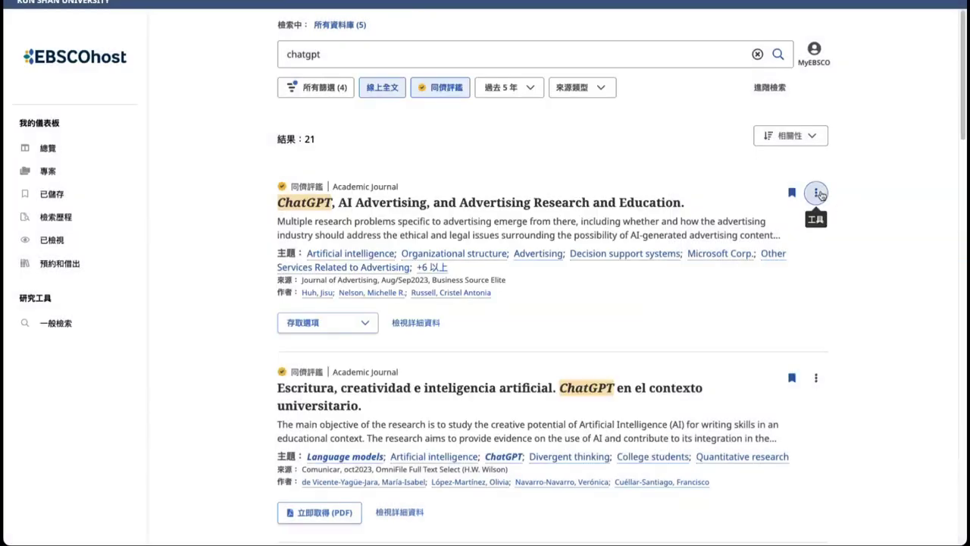
# - Compare the first article's full-text and metadata download formats, and download only the metadata (僅中繼資料) as PDF
pyautogui.click(816, 193)
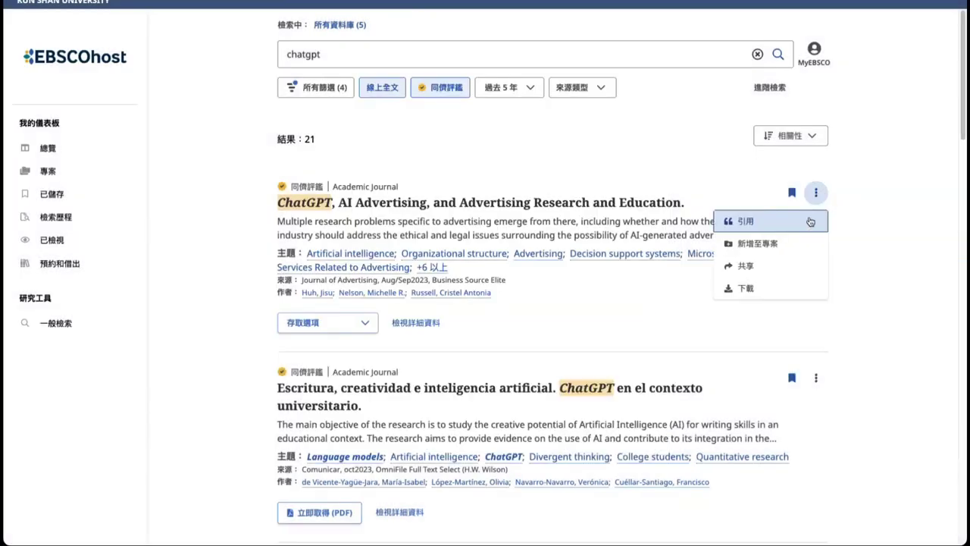
pyautogui.click(745, 287)
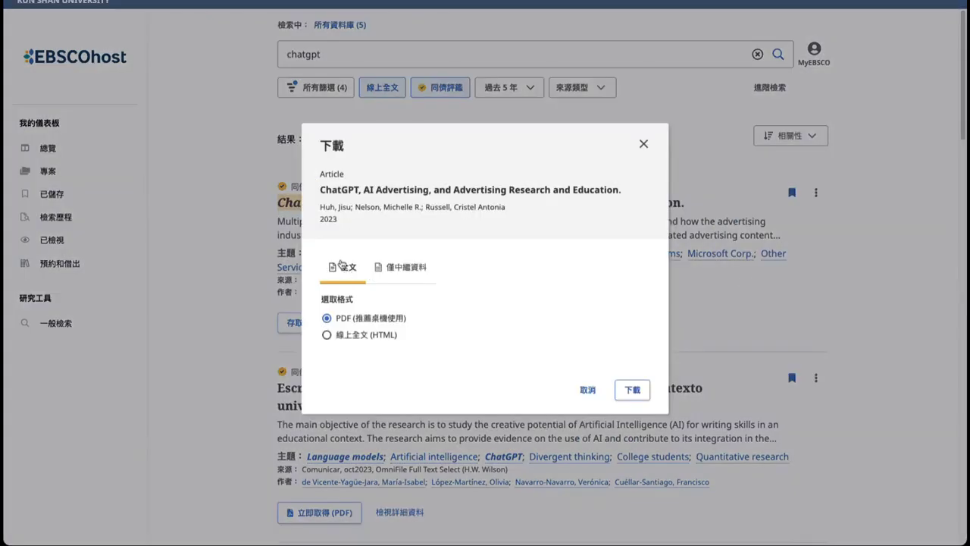
pyautogui.click(347, 337)
pyautogui.click(349, 319)
pyautogui.click(408, 268)
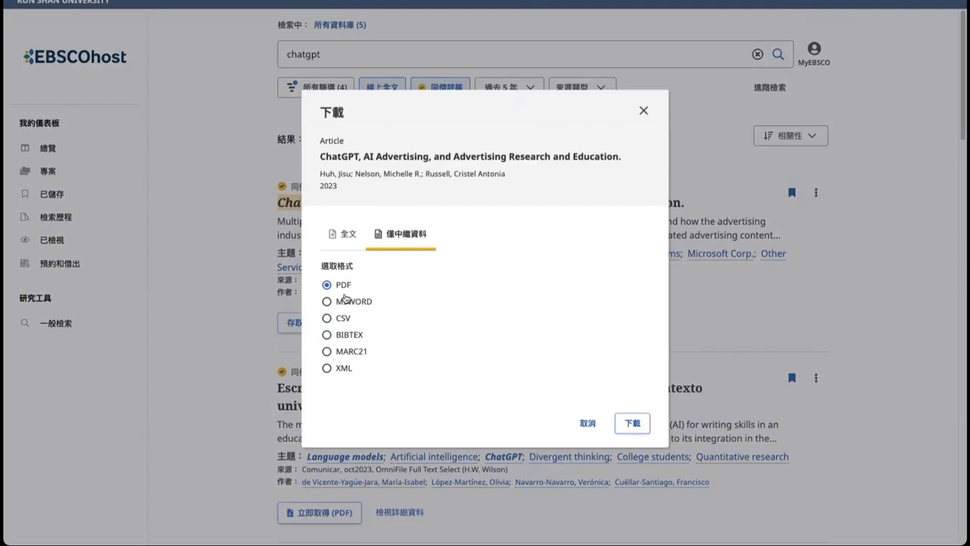
pyautogui.click(337, 232)
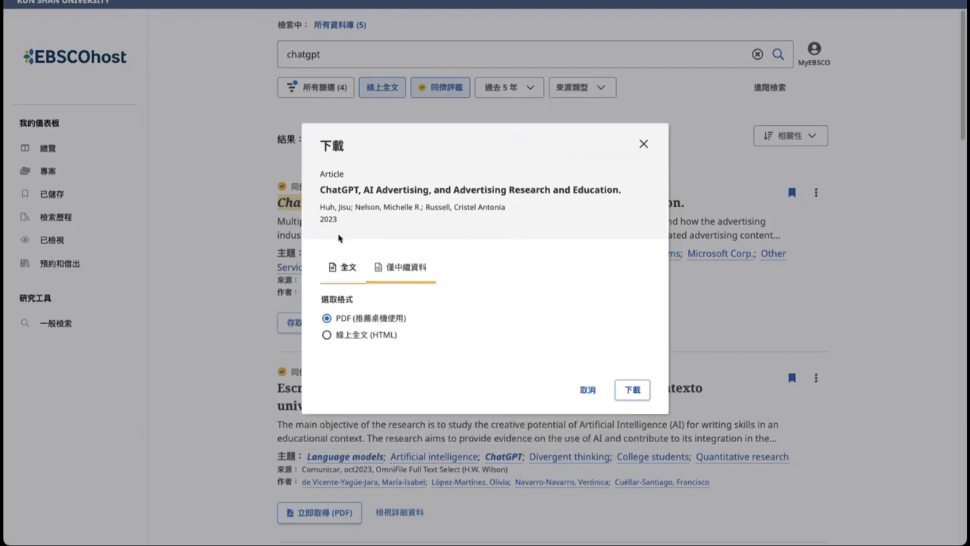
pyautogui.click(402, 265)
pyautogui.click(338, 236)
pyautogui.click(407, 270)
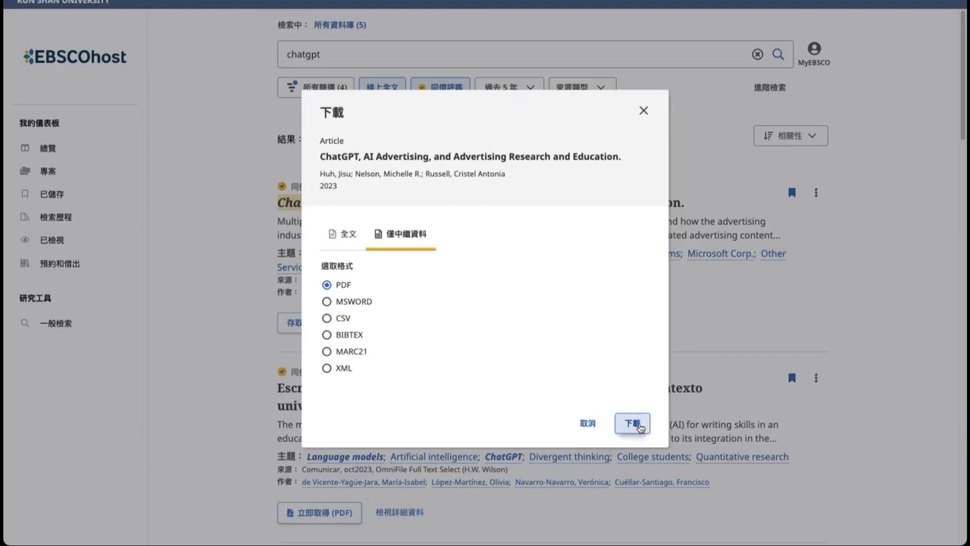
pyautogui.click(632, 423)
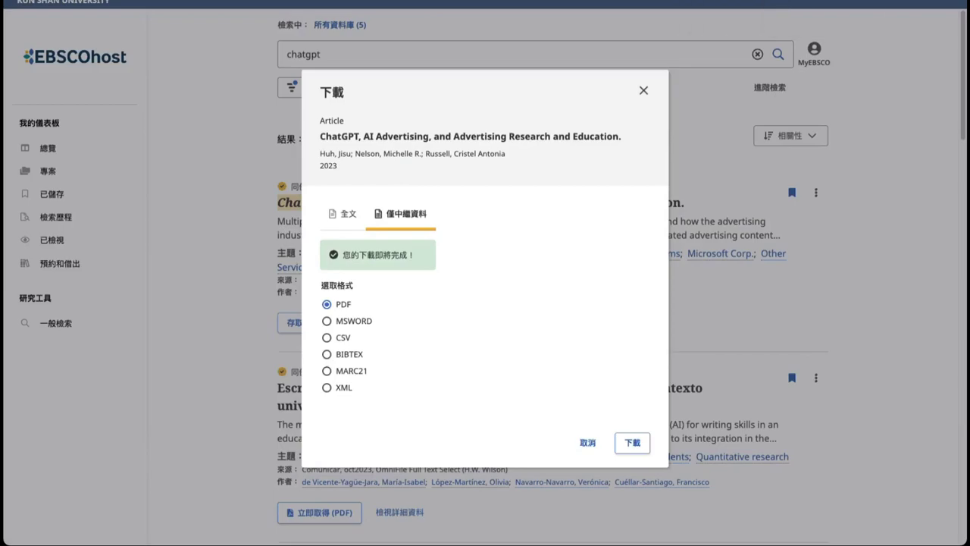
# - Open the downloaded metadata PDF and look through the article's bibliographic fields and abstract
pyautogui.click(756, 28)
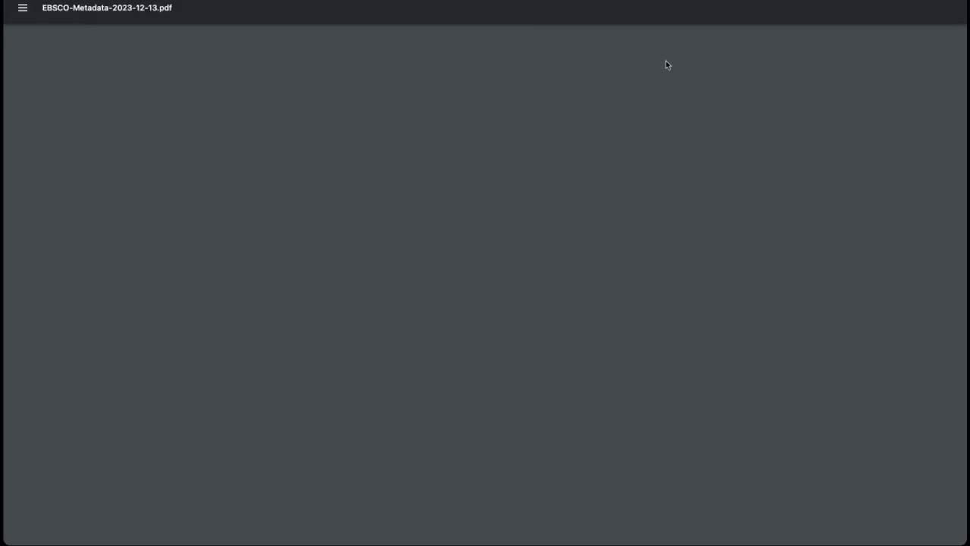
pyautogui.scroll(-3, 300, 192)
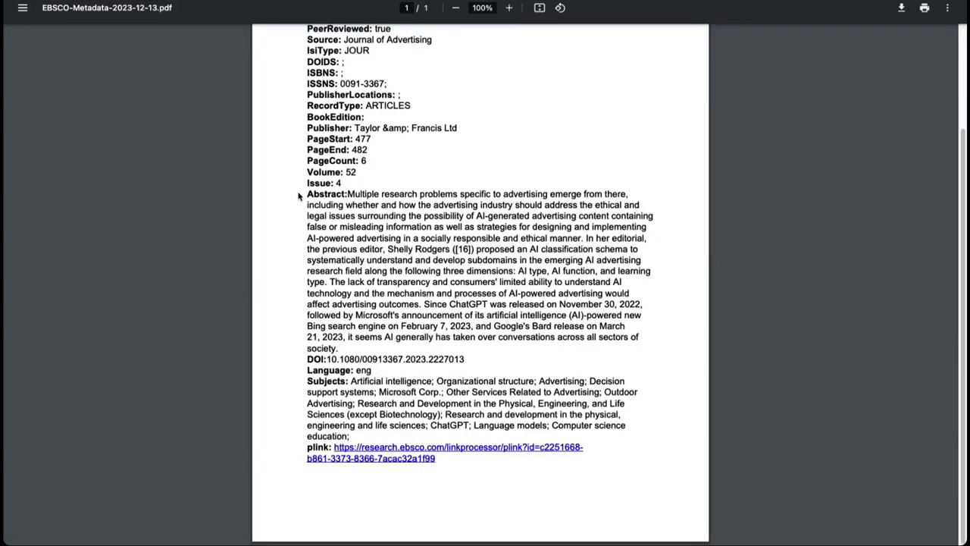
pyautogui.scroll(3, 402, 188)
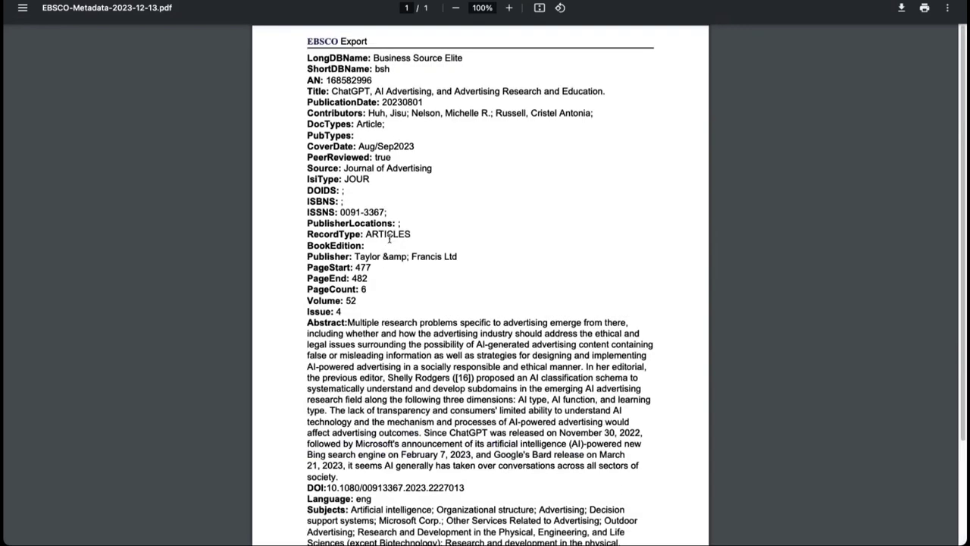
pyautogui.scroll(-3, 456, 267)
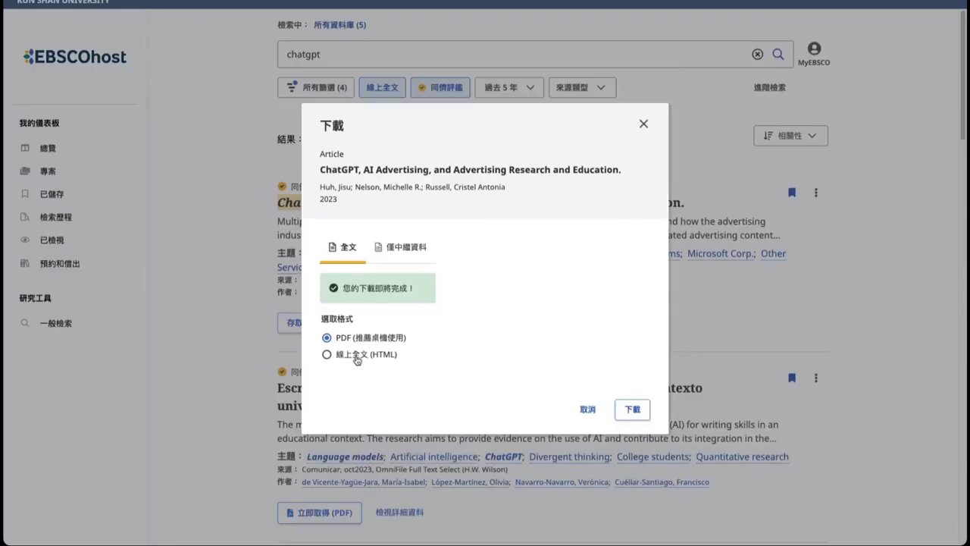
# - Download the first article's full text as PDF, look through the file, and return to the results list
pyautogui.click(631, 410)
pyautogui.click(788, 9)
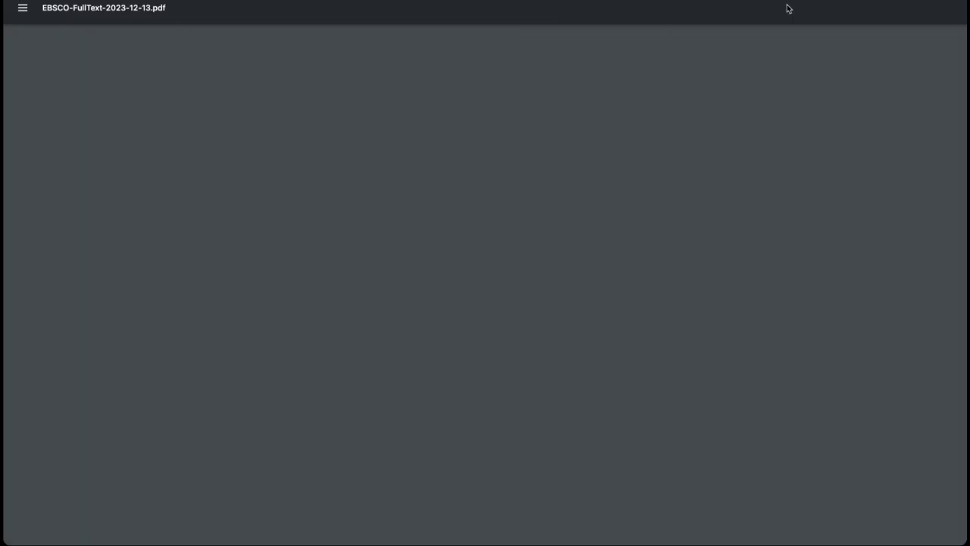
pyautogui.scroll(-10, 489, 303)
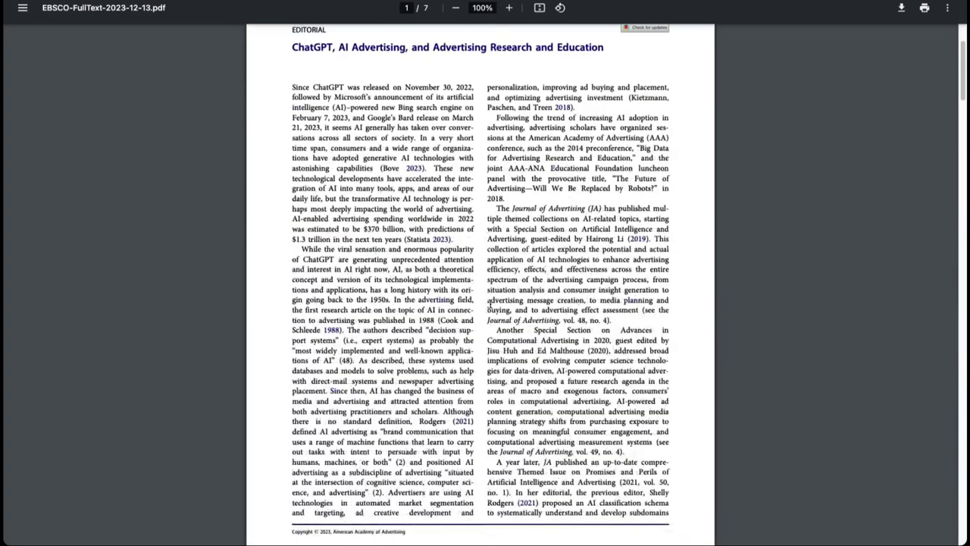
pyautogui.scroll(10, 489, 303)
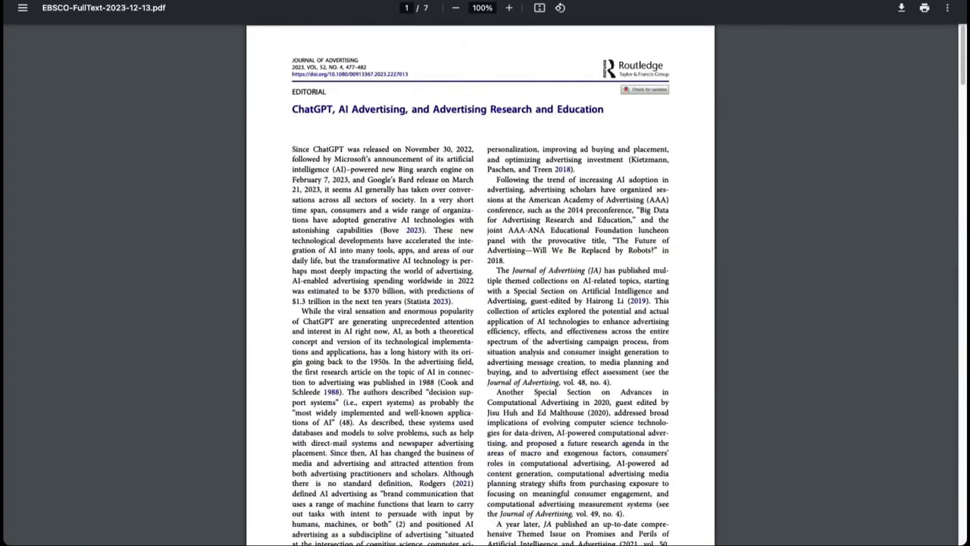
pyautogui.hotkey('ctrl', 'w')
pyautogui.click(642, 126)
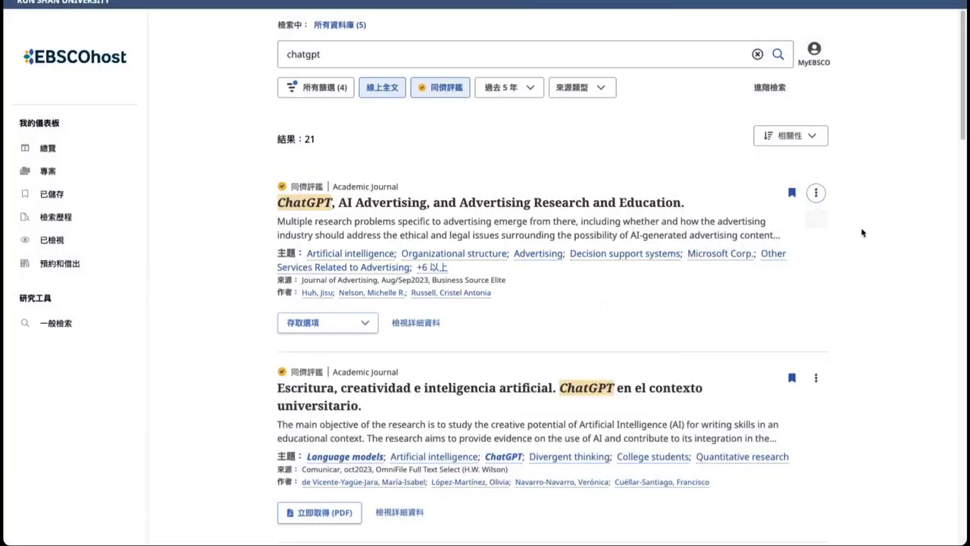
# - Open the first article's 線上全文 version and dismiss the external-links notice above the text
pyautogui.click(816, 192)
pyautogui.click(539, 221)
pyautogui.click(364, 327)
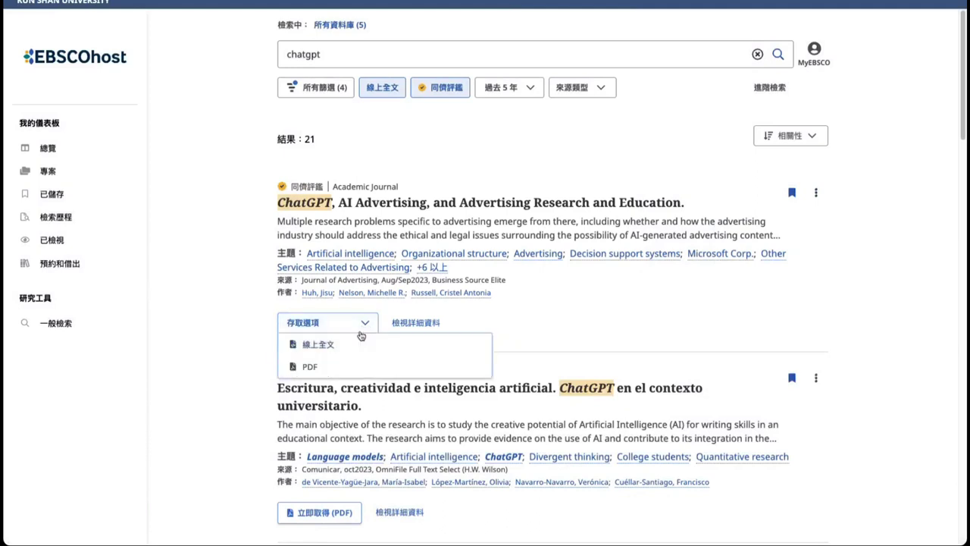
pyautogui.click(318, 346)
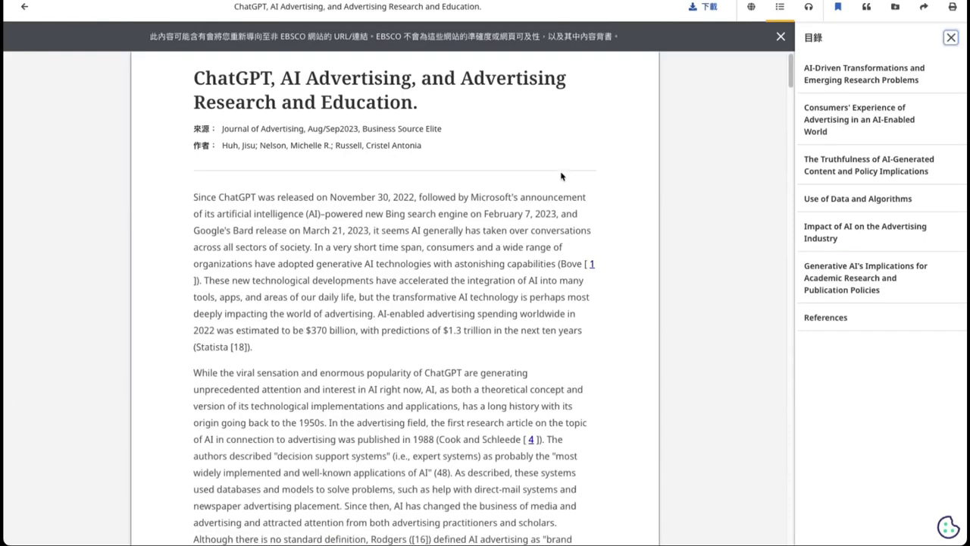
pyautogui.click(781, 37)
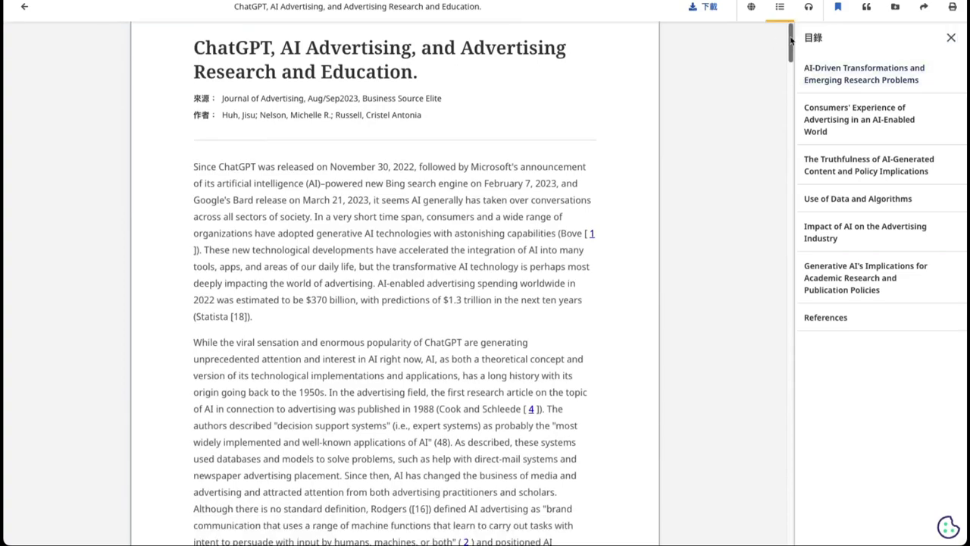
pyautogui.moveTo(791, 43)
pyautogui.mouseDown()
pyautogui.moveTo(787, 197)
pyautogui.moveTo(789, 40)
pyautogui.mouseUp()
# - Try to translate the article's online full text into 繁體中文 (繁體) and close the translation options
pyautogui.click(751, 7)
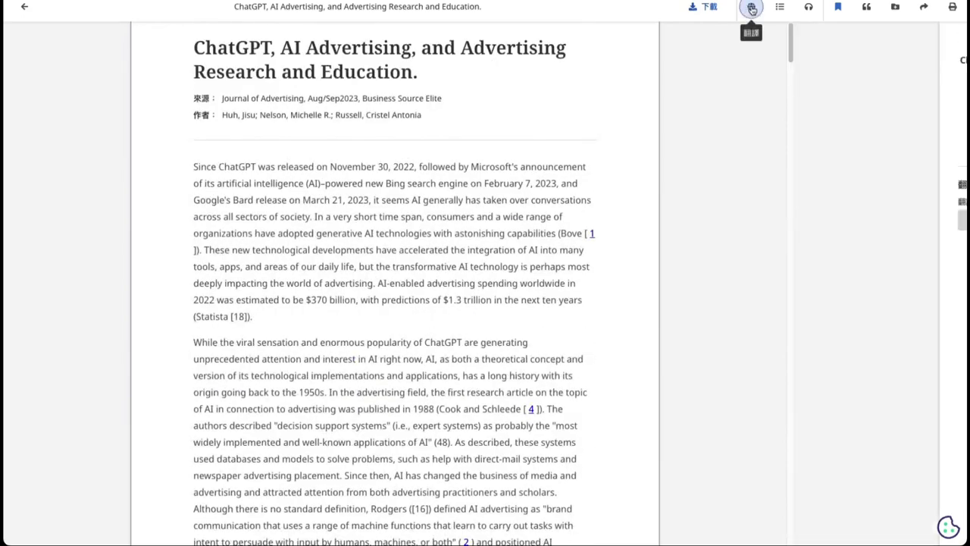
pyautogui.click(872, 223)
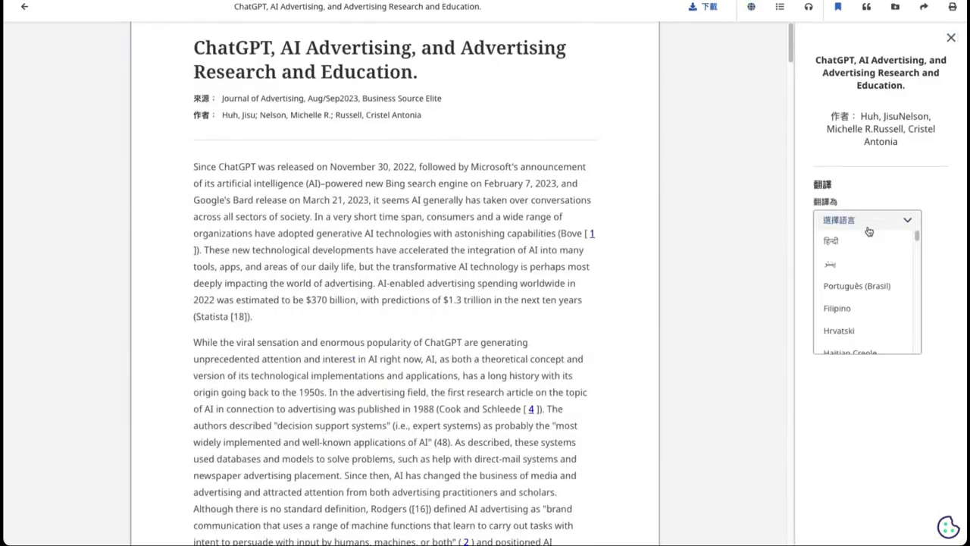
pyautogui.moveTo(916, 236); pyautogui.dragTo(923, 385)
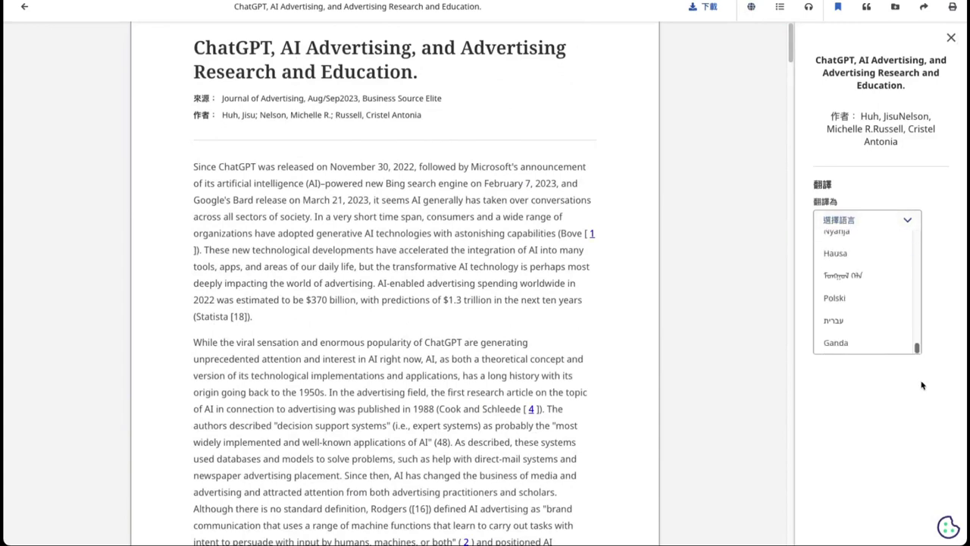
pyautogui.click(916, 240)
pyautogui.click(914, 261)
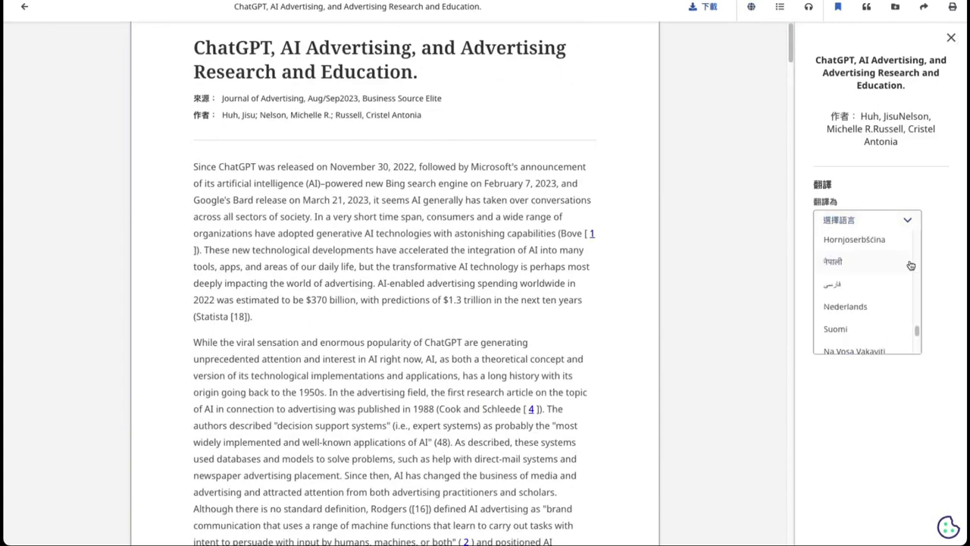
pyautogui.click(917, 348)
pyautogui.click(916, 346)
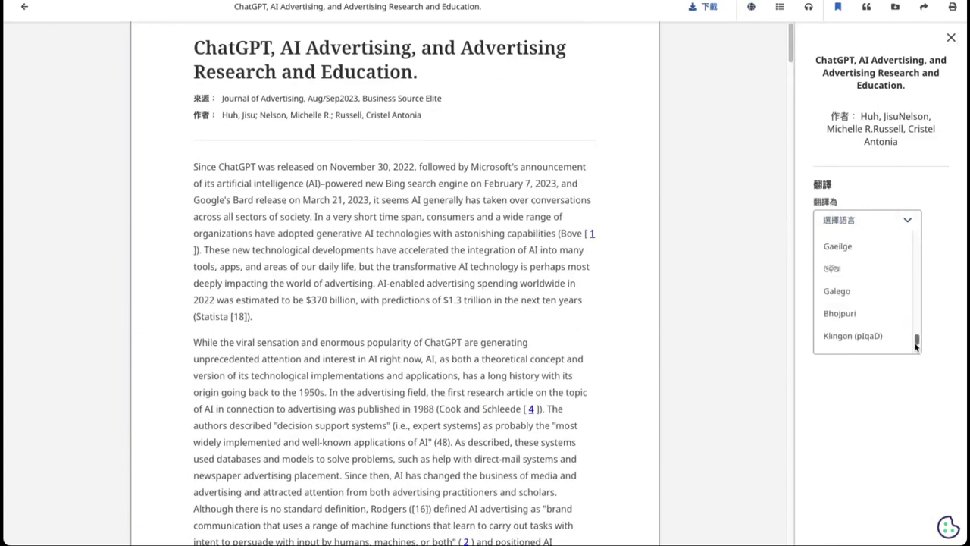
pyautogui.moveTo(918, 341); pyautogui.dragTo(917, 243)
pyautogui.click(867, 276)
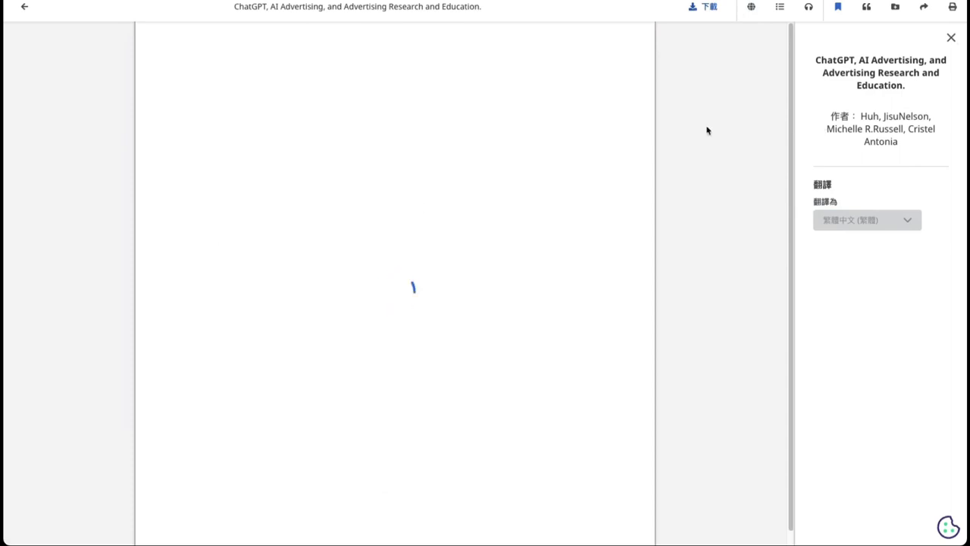
pyautogui.rightClick(589, 109)
pyautogui.click(737, 83)
pyautogui.click(952, 37)
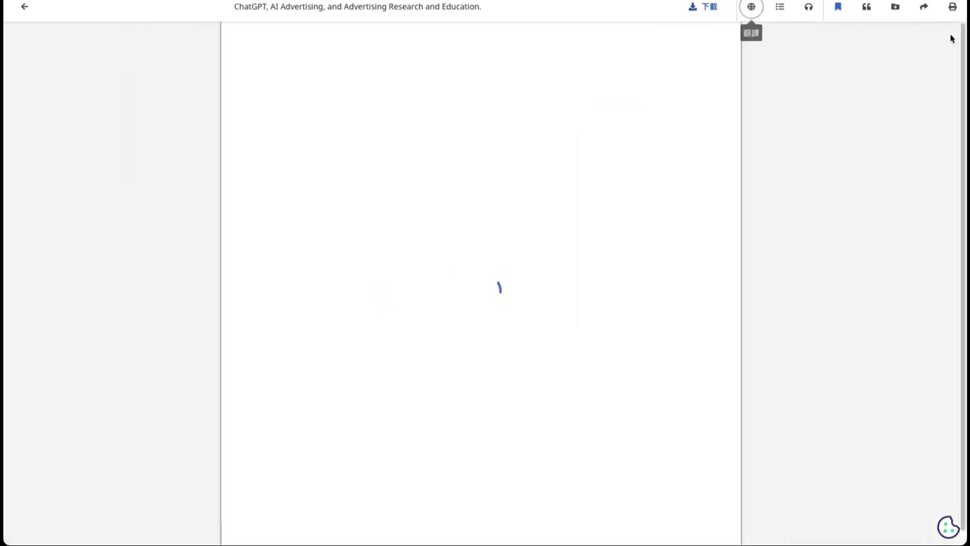
# - Check the article's 目錄 entry "The Truthfulness of AI-Generated Content and Policy Implications" and its 聆聽 options, and return to the search results
pyautogui.click(778, 8)
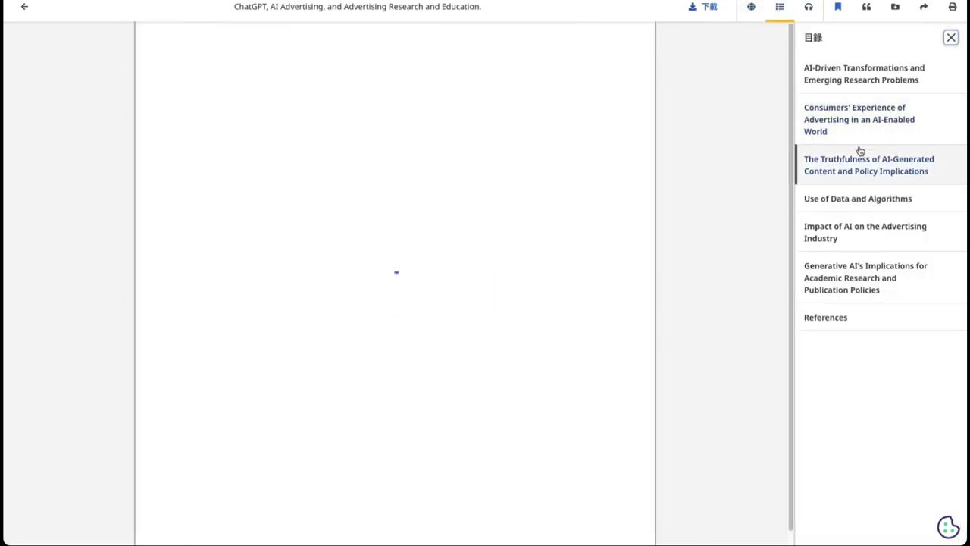
pyautogui.click(865, 173)
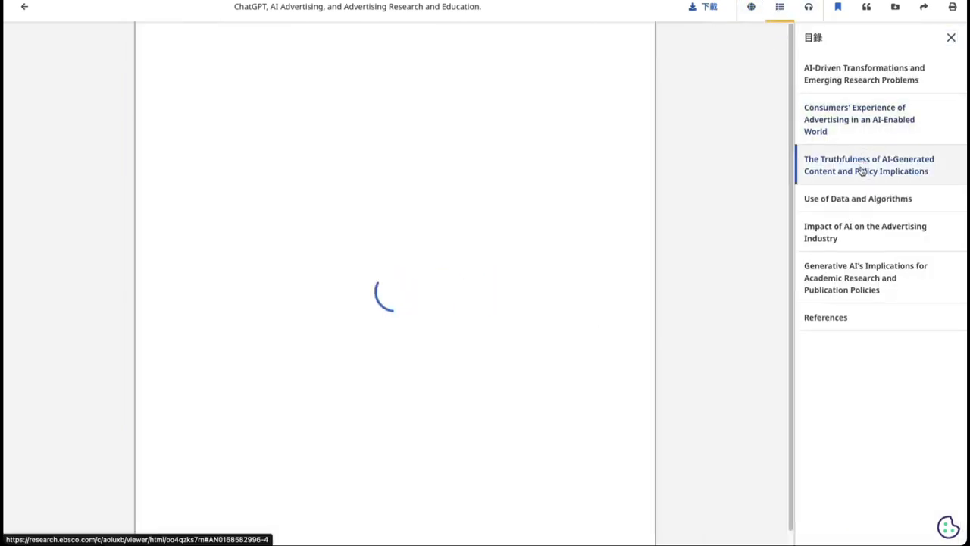
pyautogui.click(805, 9)
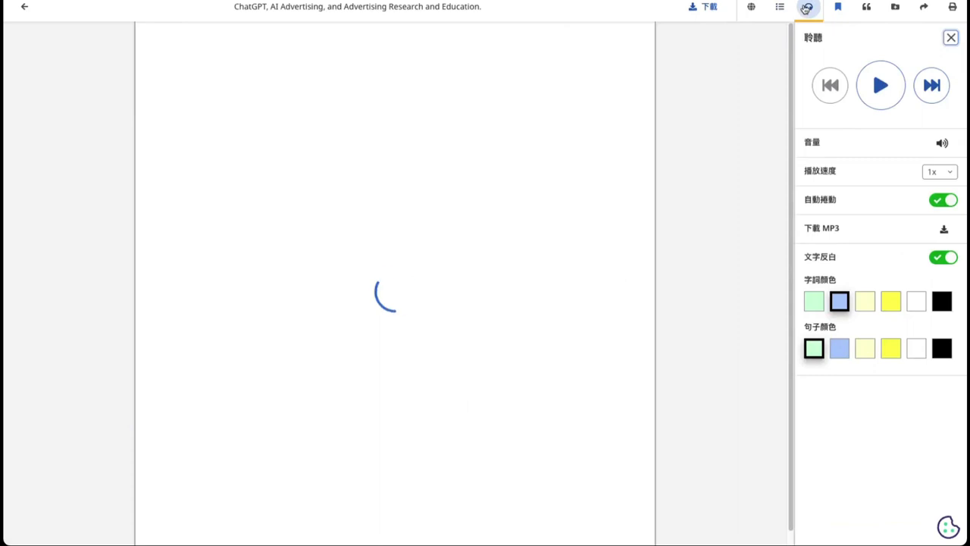
pyautogui.click(22, 7)
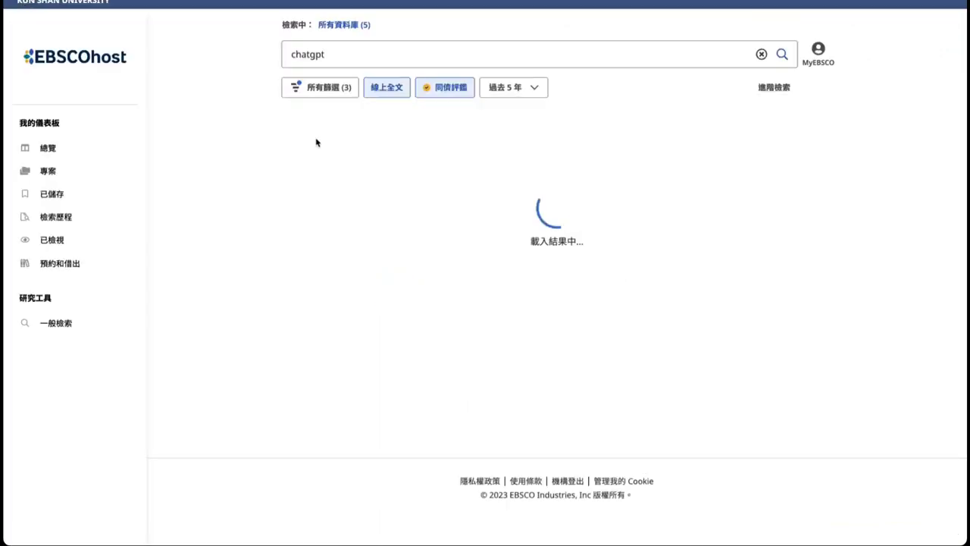
# - Open the first article's 線上全文 version, play part of it aloud with 聆聽, pause the reading, and close the listening options
pyautogui.click(327, 323)
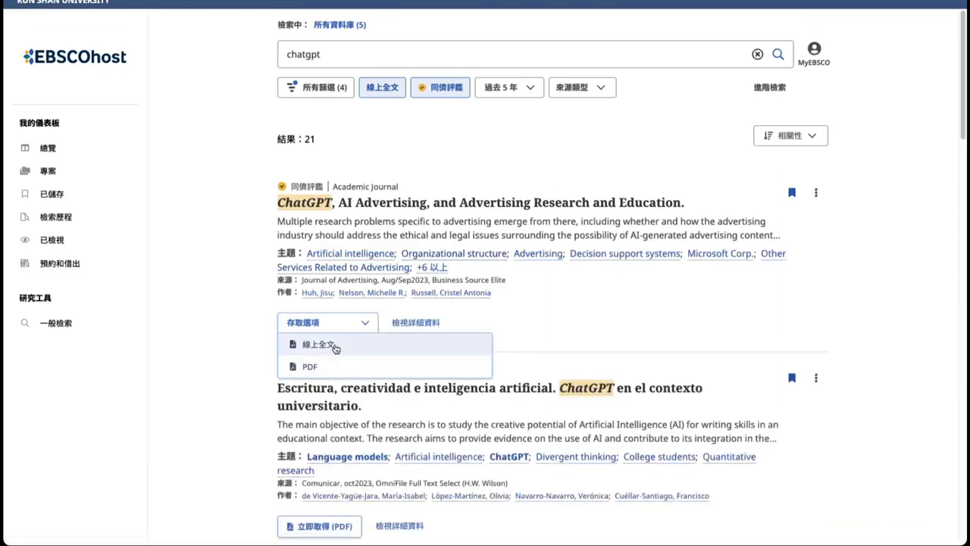
pyautogui.click(334, 342)
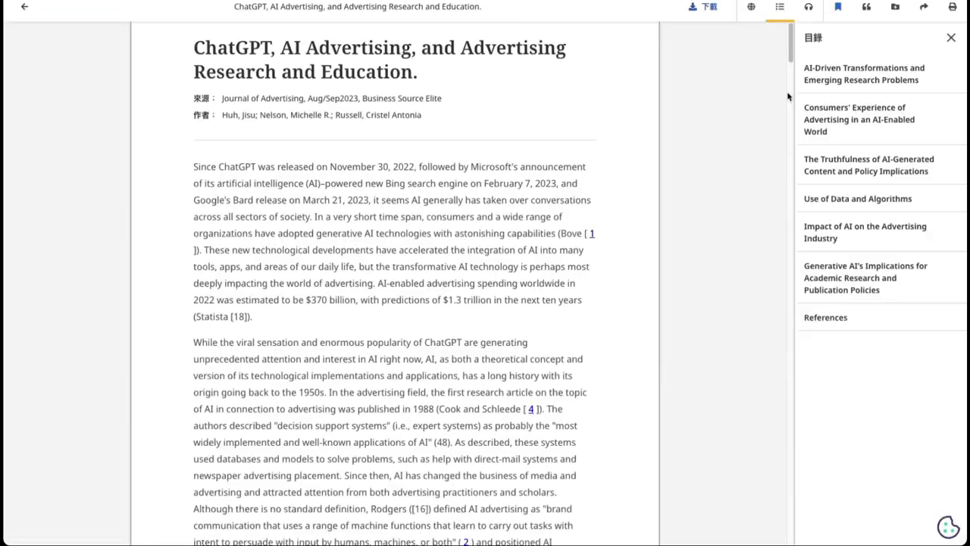
pyautogui.click(808, 7)
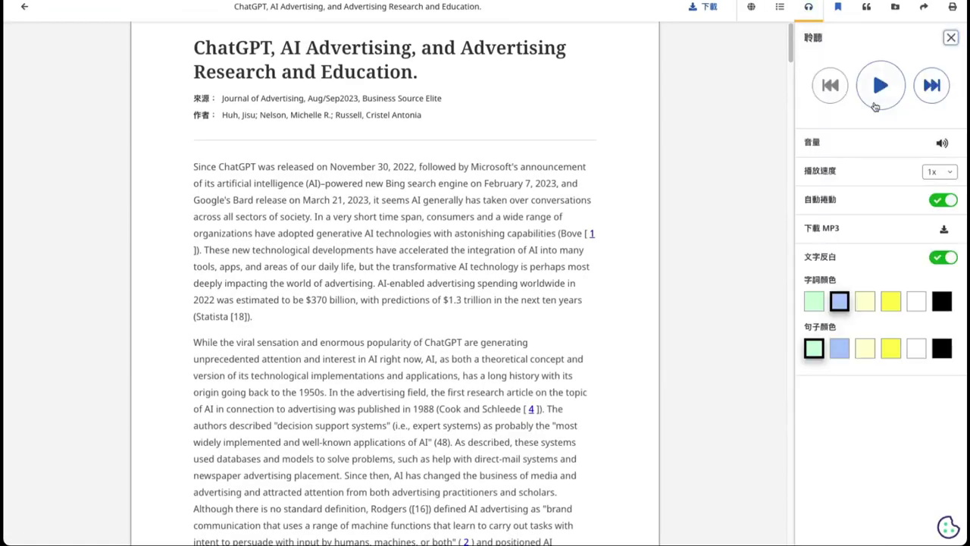
pyautogui.click(880, 85)
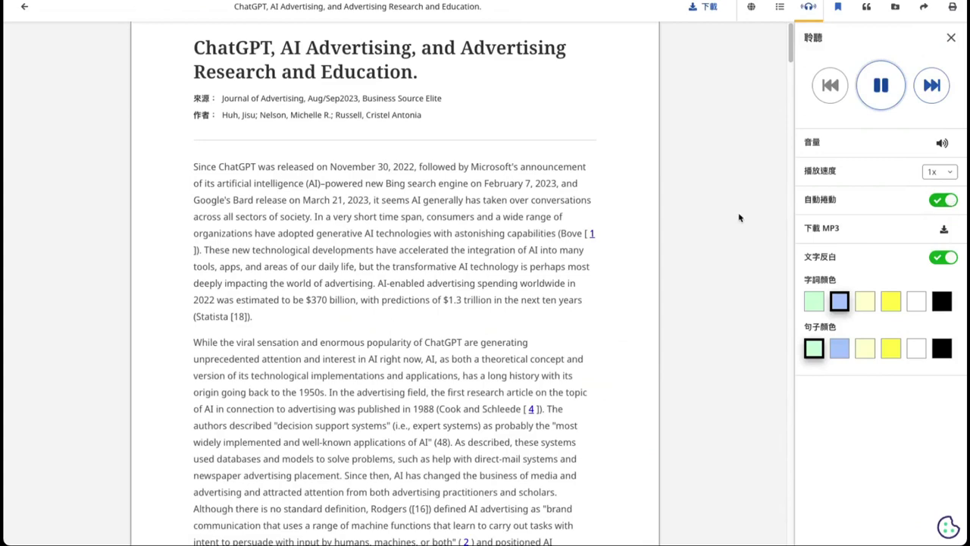
pyautogui.scroll(-4, 739, 219)
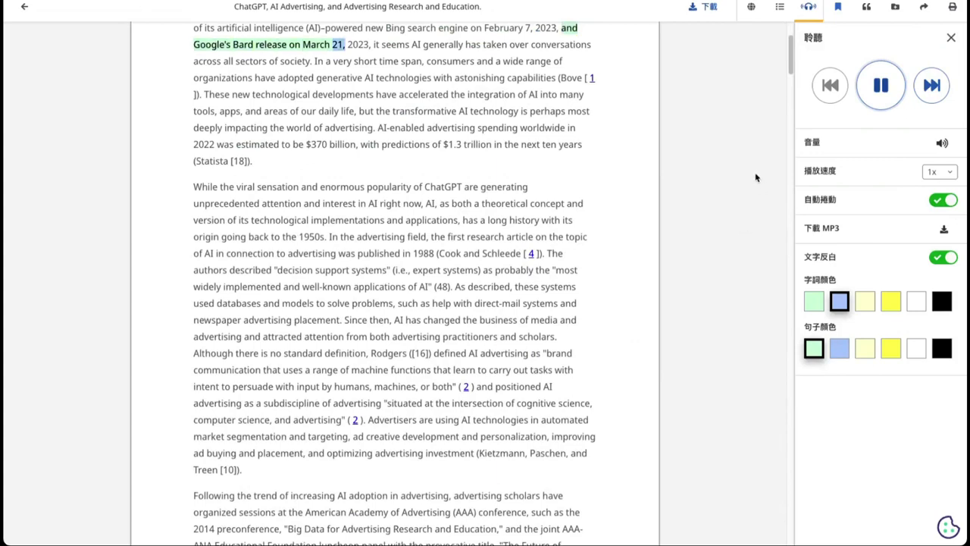
pyautogui.press('space')
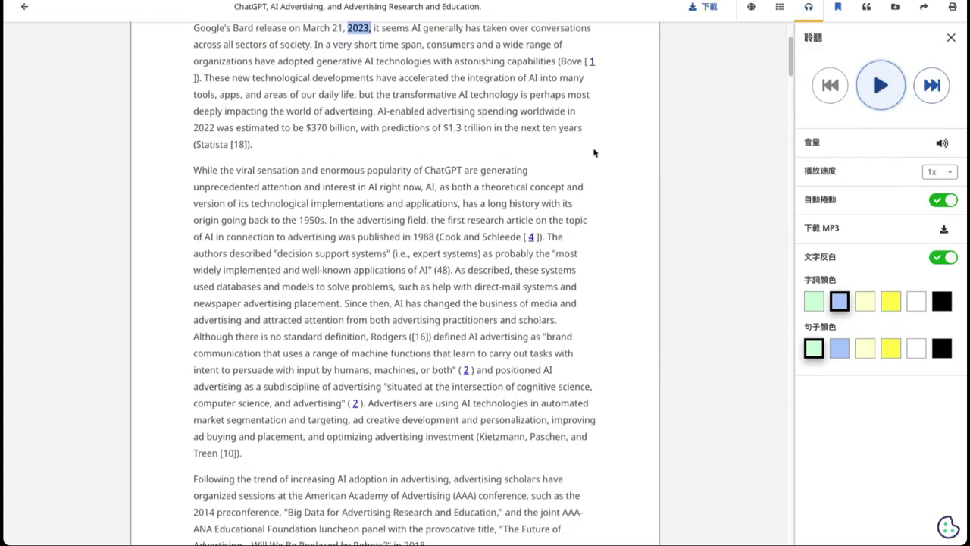
pyautogui.scroll(2, 595, 155)
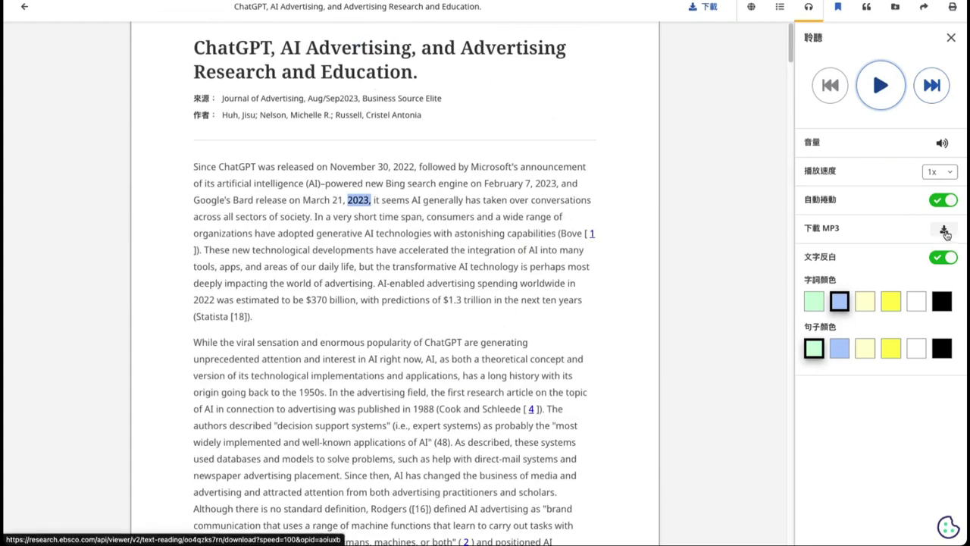
pyautogui.click(952, 39)
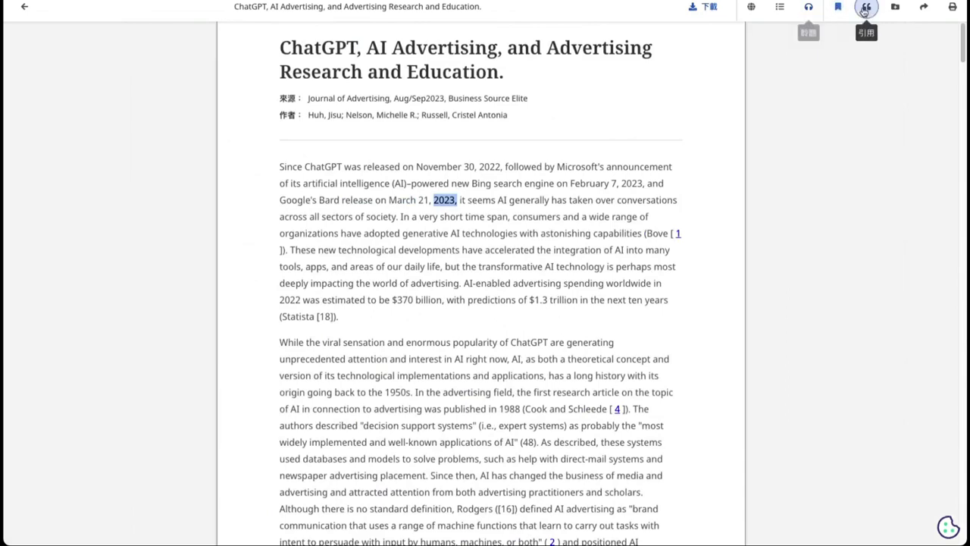
# - Check the article's 引用, 新增至專案 and 共享 options without applying any, and return to the search results
pyautogui.click(865, 8)
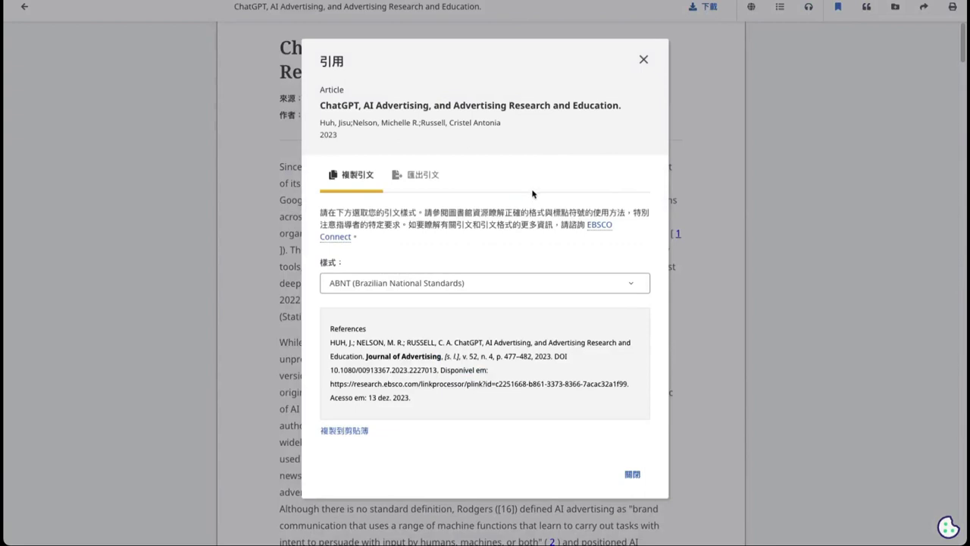
pyautogui.click(644, 59)
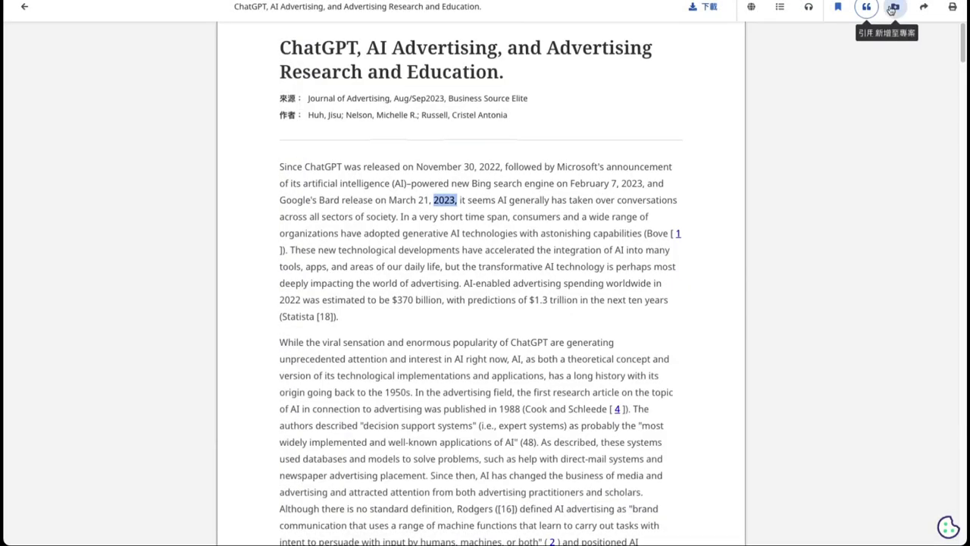
pyautogui.click(893, 7)
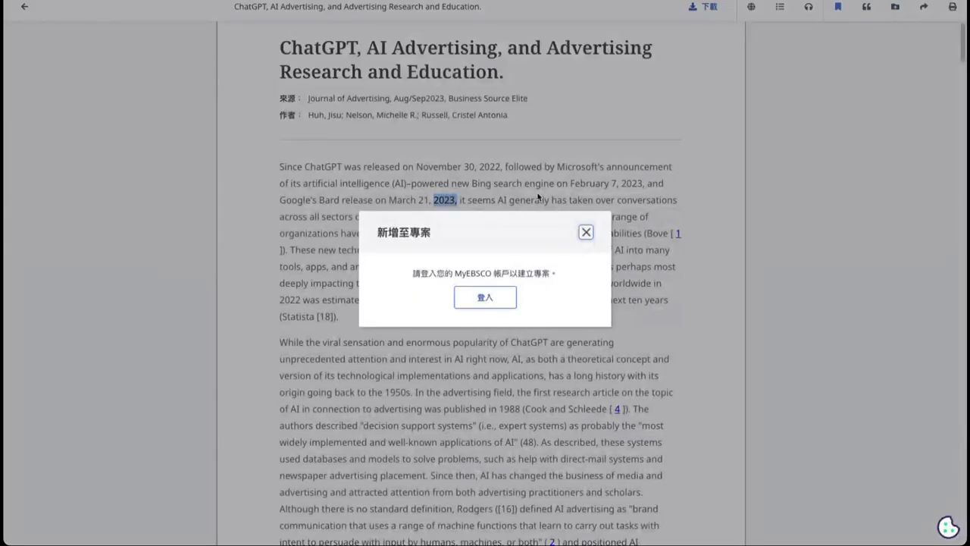
pyautogui.click(586, 232)
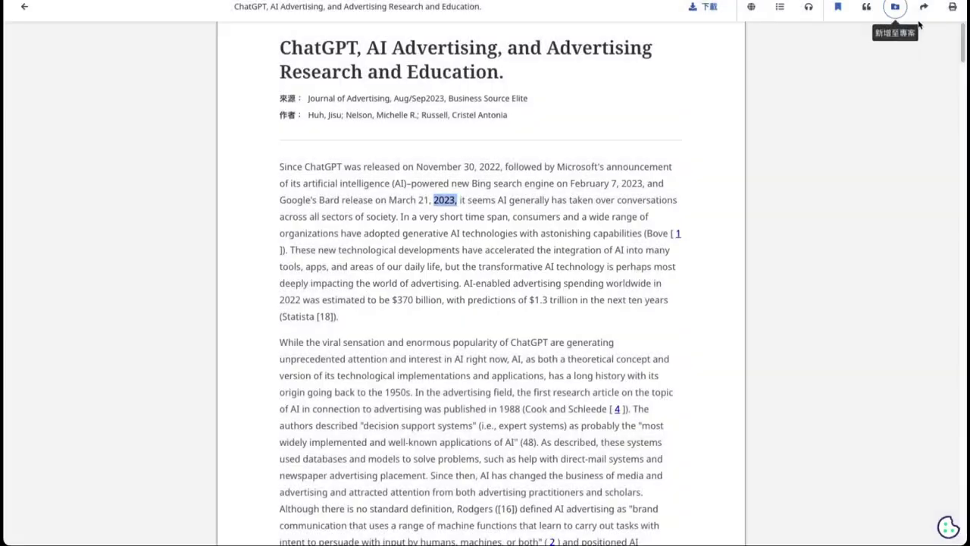
pyautogui.click(924, 9)
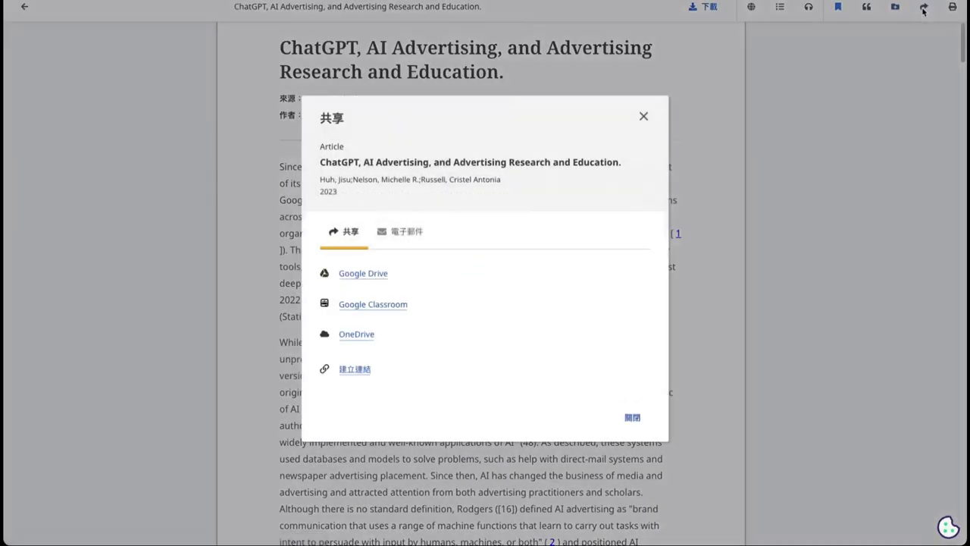
pyautogui.click(644, 117)
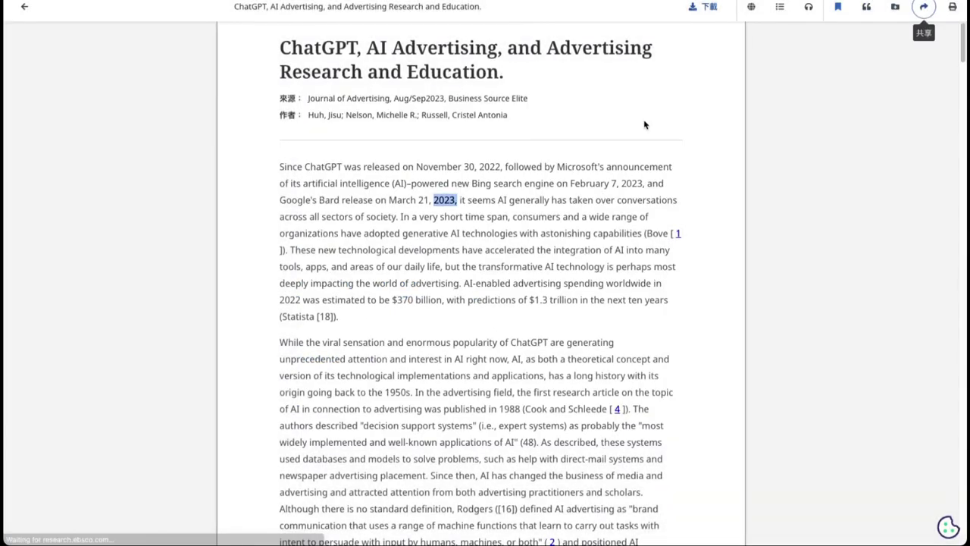
pyautogui.click(25, 9)
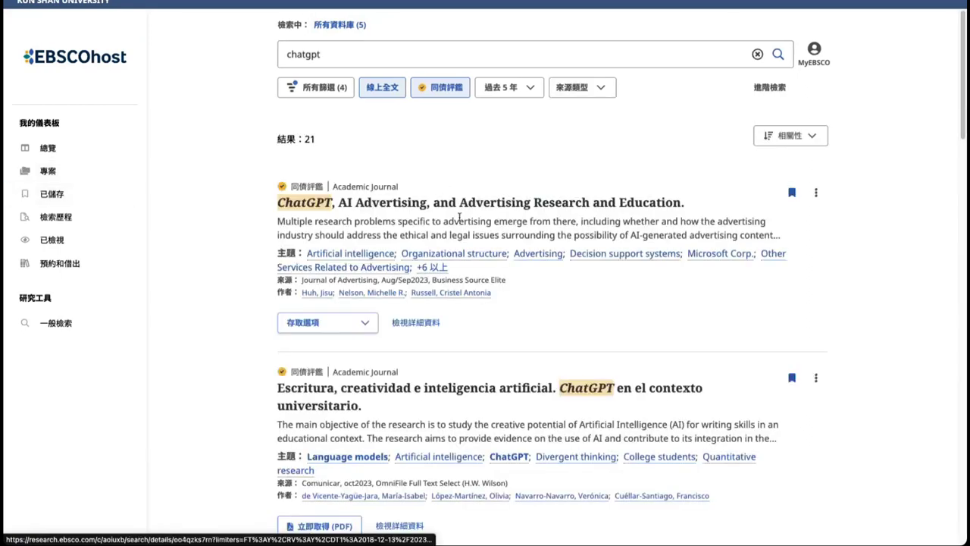
# - Look over the first result's 工具 and 存取選項 choices in the results list without using any
pyautogui.click(816, 193)
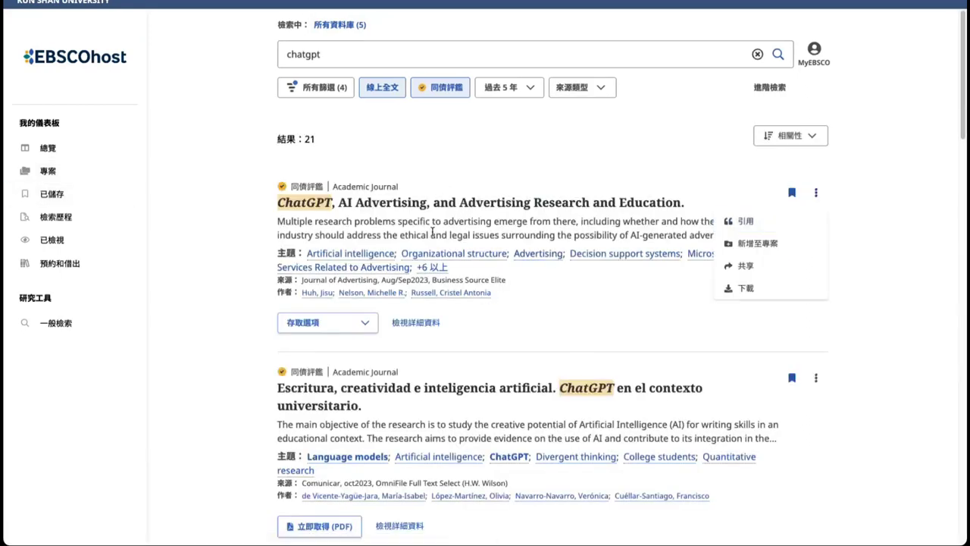
pyautogui.click(434, 231)
pyautogui.click(357, 326)
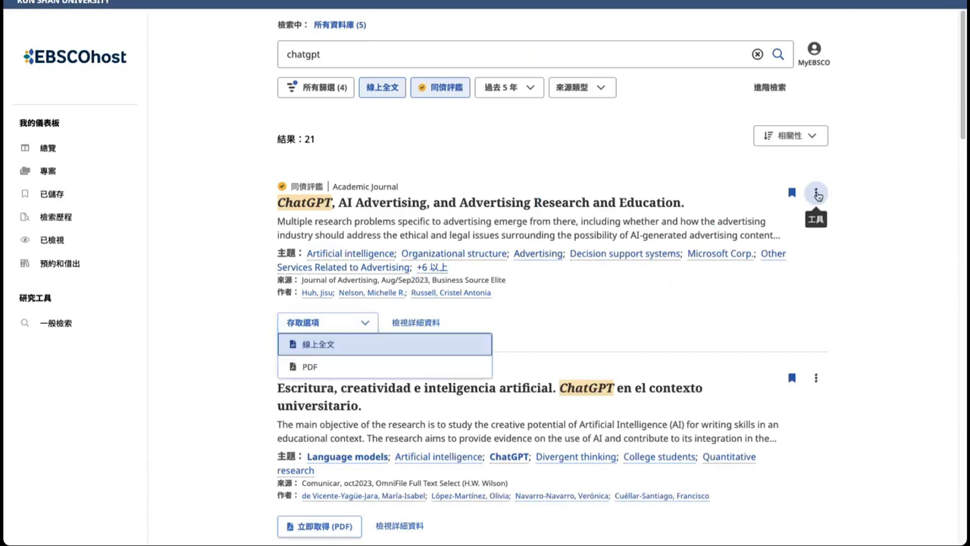
pyautogui.click(494, 219)
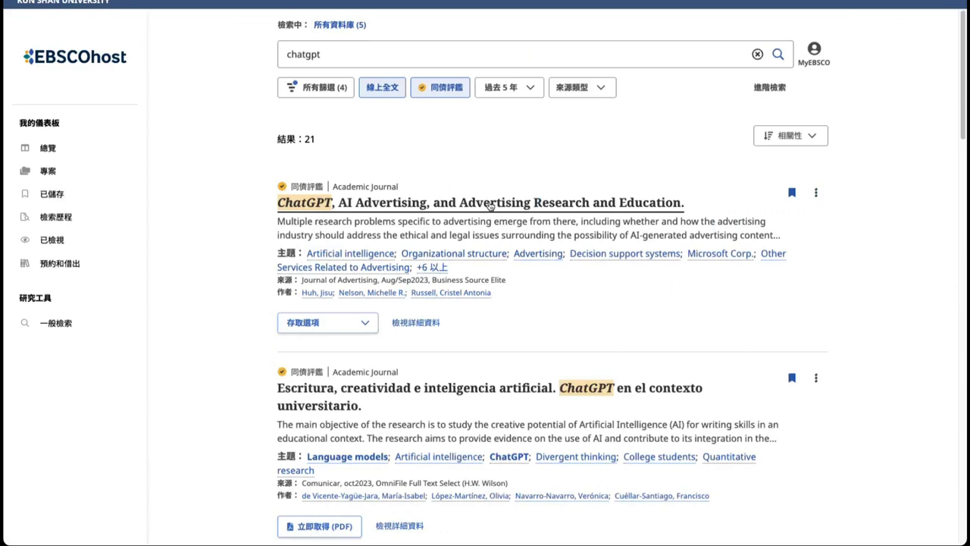
# - Open the first article's detail page and examine its record, including authors, subject terms, abstract, ISSN, DOI and publisher
pyautogui.click(491, 203)
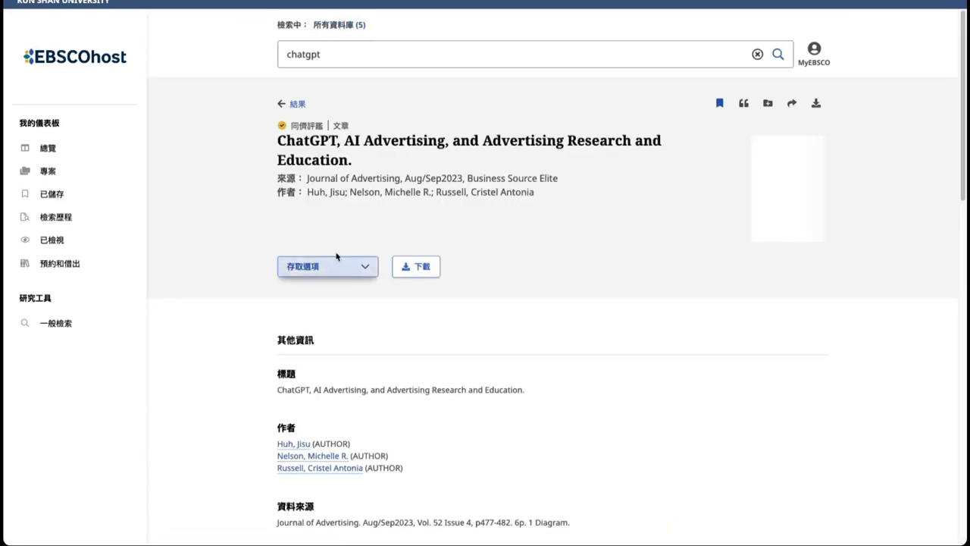
pyautogui.scroll(-3, 271, 244)
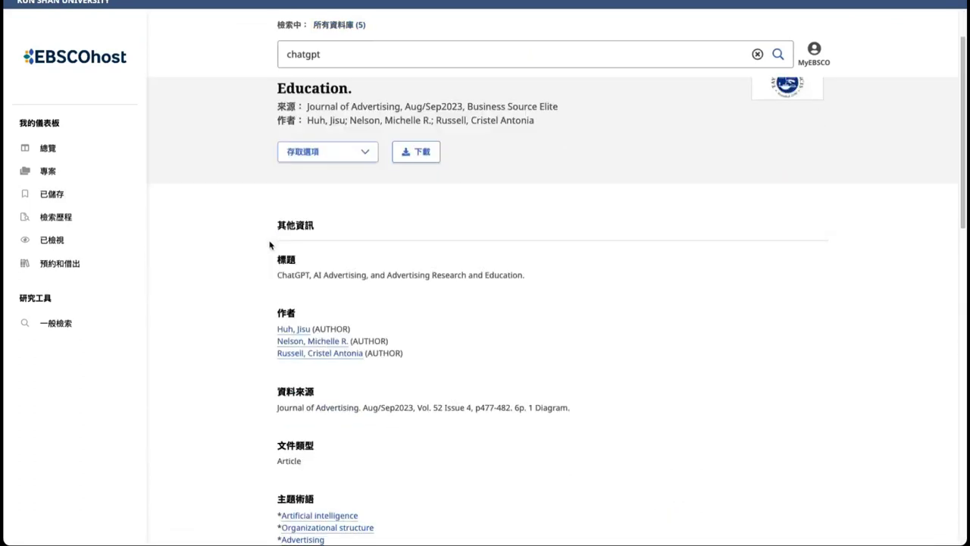
pyautogui.scroll(-10, 269, 247)
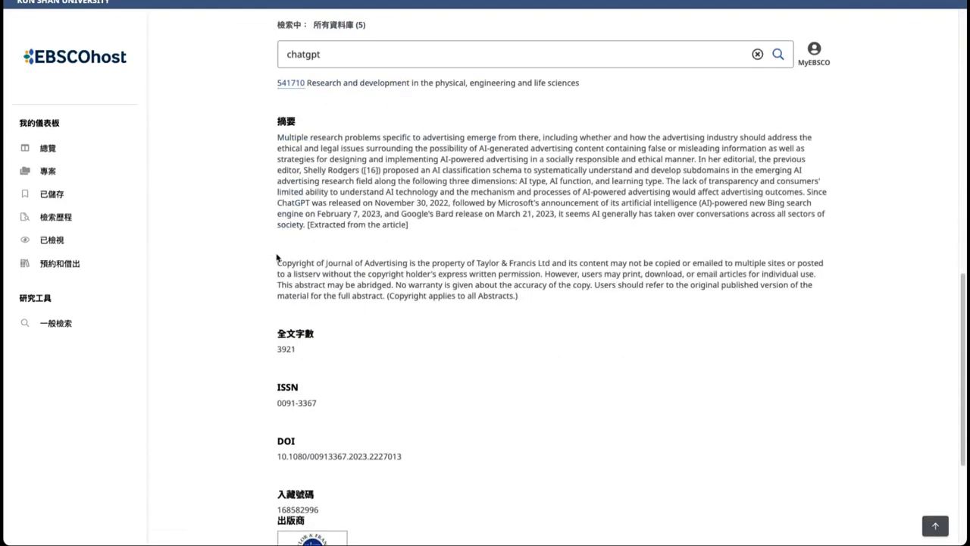
pyautogui.scroll(-3, 277, 259)
pyautogui.scroll(3, 346, 262)
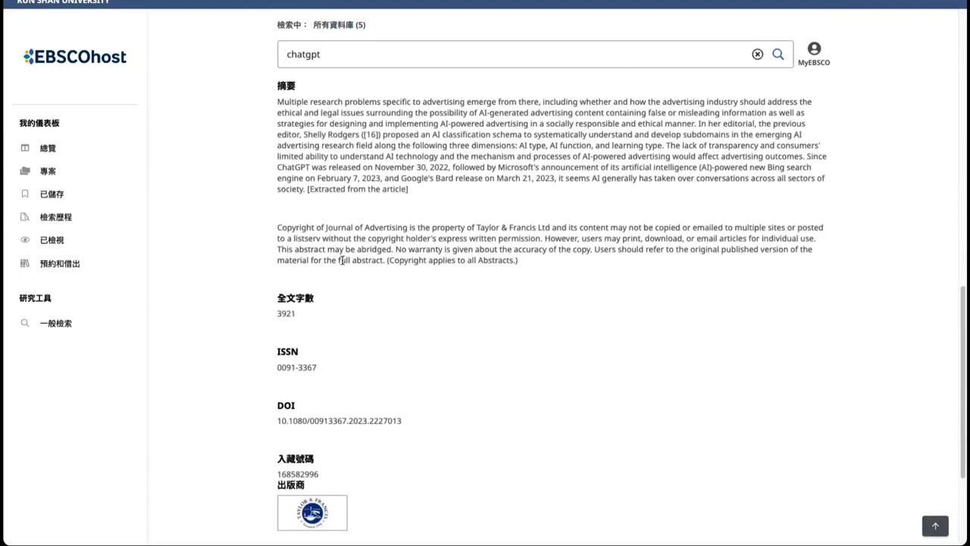
pyautogui.scroll(6, 342, 260)
pyautogui.scroll(4, 340, 263)
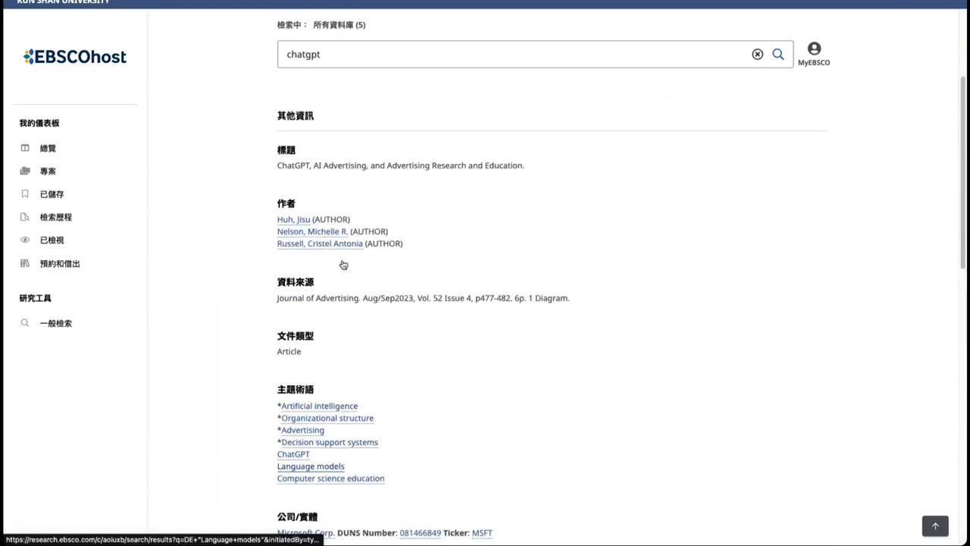
pyautogui.scroll(3, 351, 261)
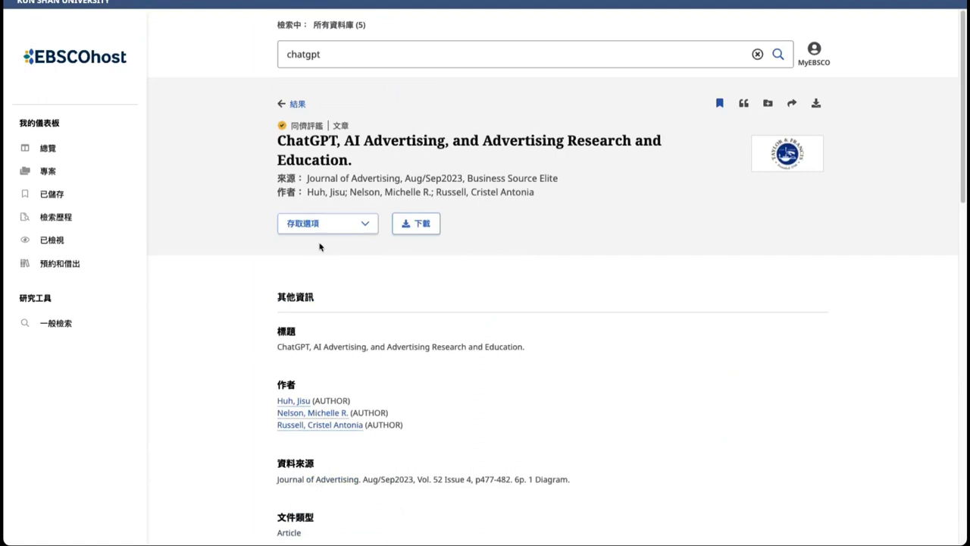
# - Check the 存取選項 and 下載 formats on the article's detail page, cancel the download, and return to the results
pyautogui.click(360, 224)
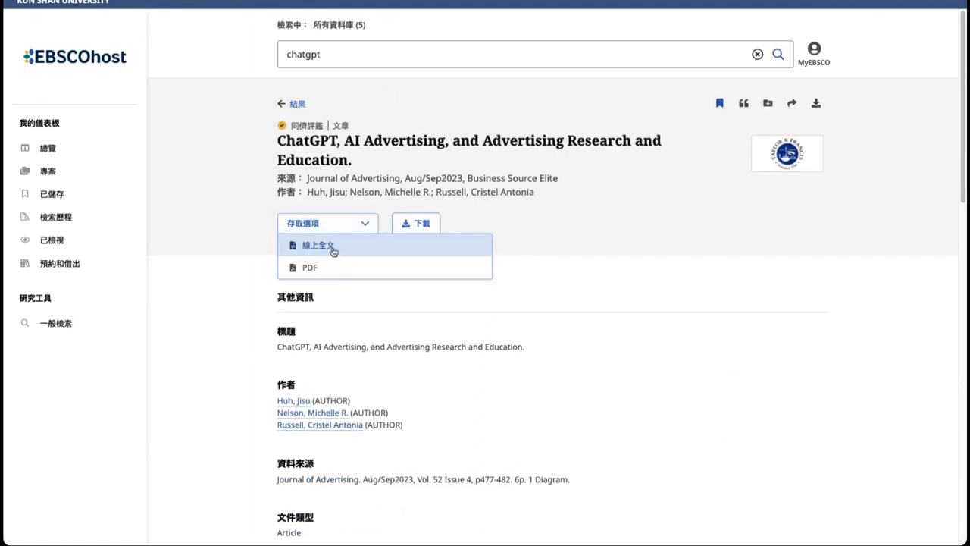
pyautogui.click(419, 224)
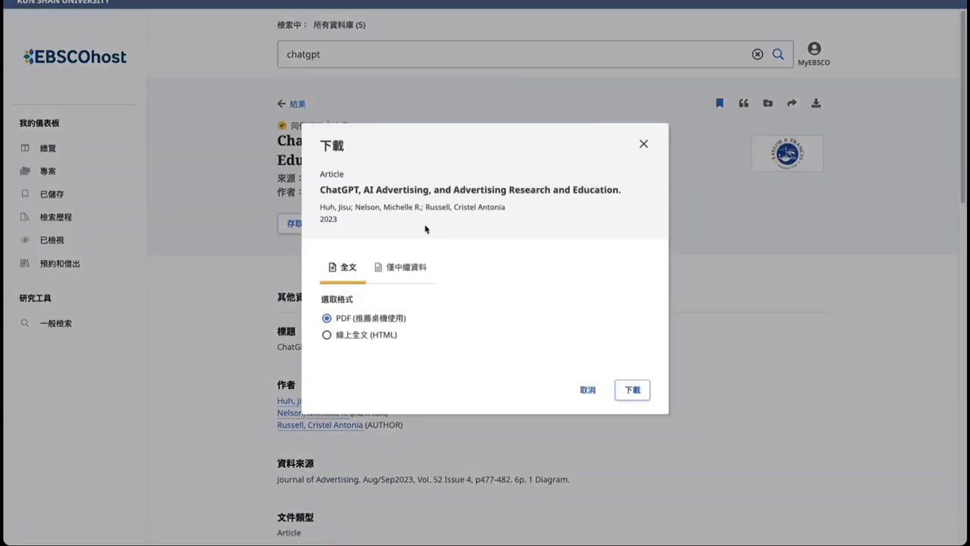
pyautogui.click(643, 144)
pyautogui.click(285, 103)
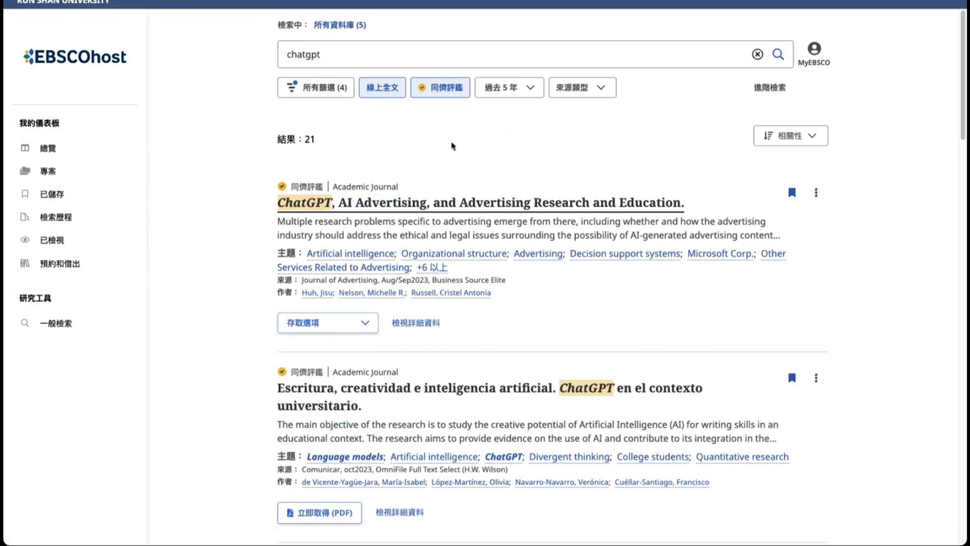
# - Remove the 同儕評鑑 filter from the chatgpt results and review the 來源類型 choices without applying any
pyautogui.click(446, 88)
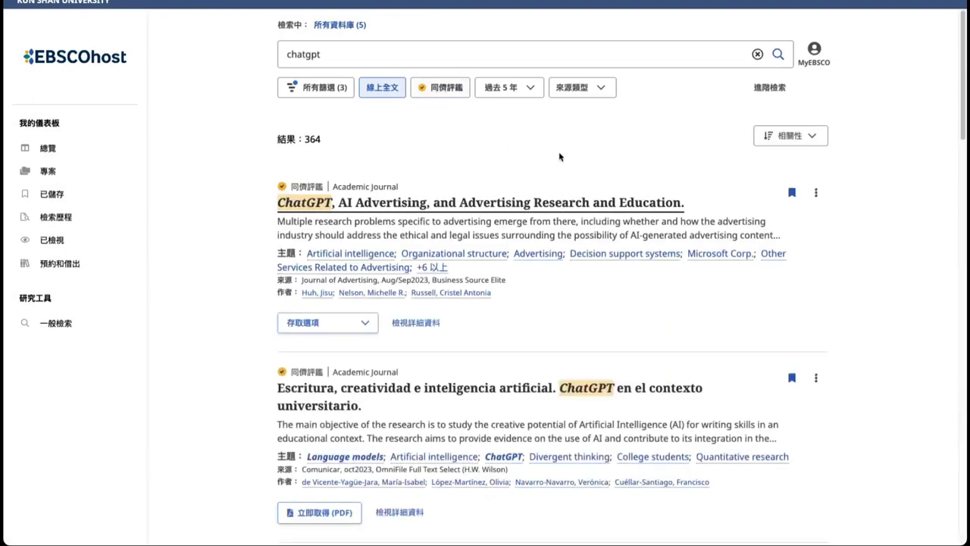
pyautogui.click(599, 88)
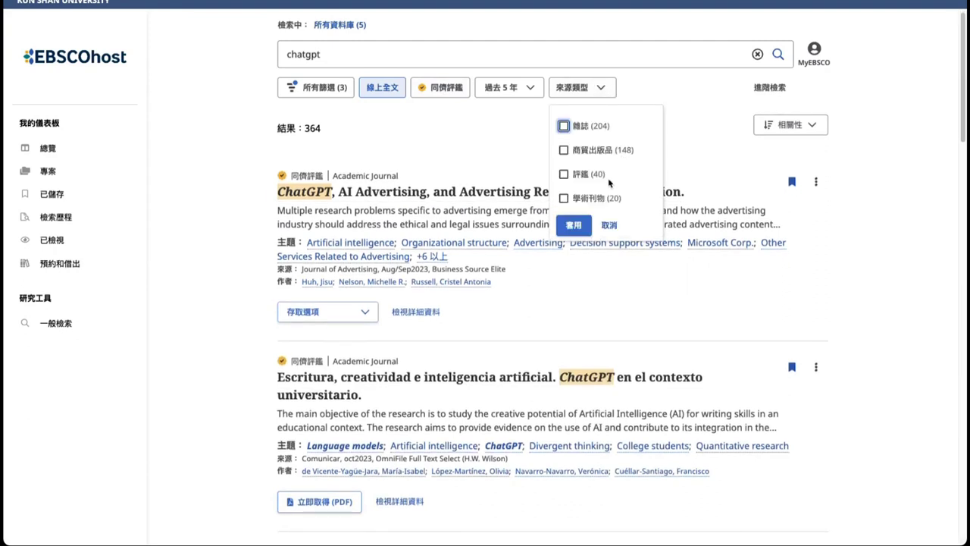
pyautogui.click(611, 224)
# - Replace the search term with "ai" and run the search
pyautogui.tripleClick(336, 53)
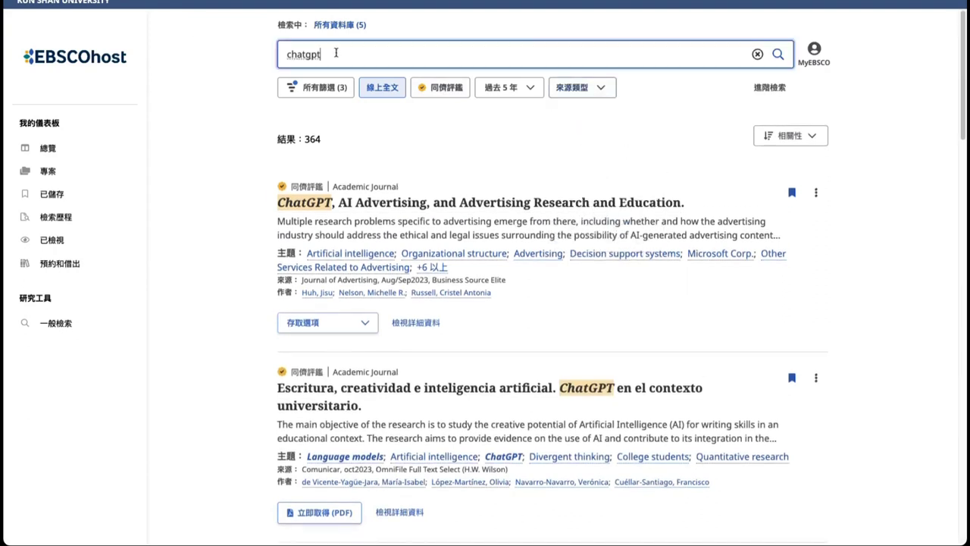
pyautogui.write('ai')
pyautogui.press('Return')
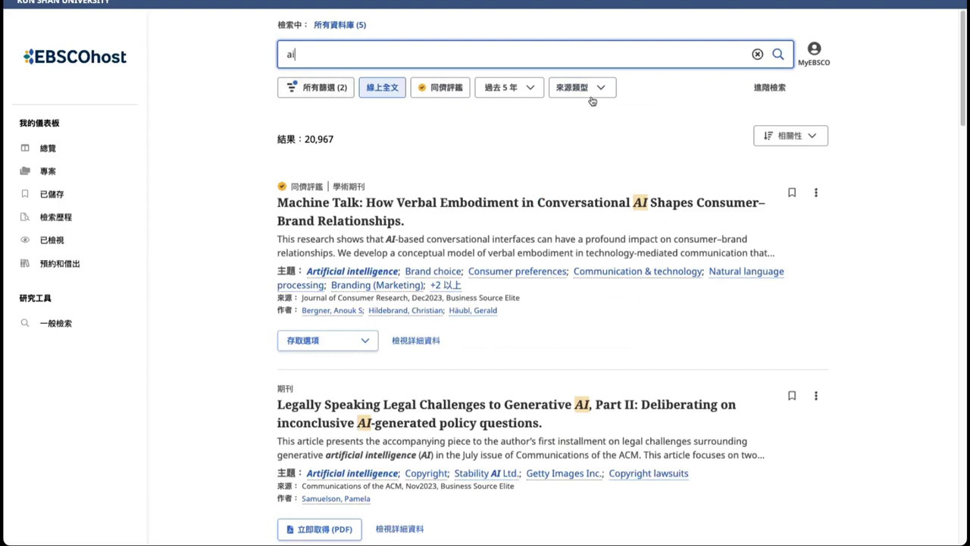
# - Review the 來源類型 choices for the ai search without applying any, and look through the results list
pyautogui.click(591, 95)
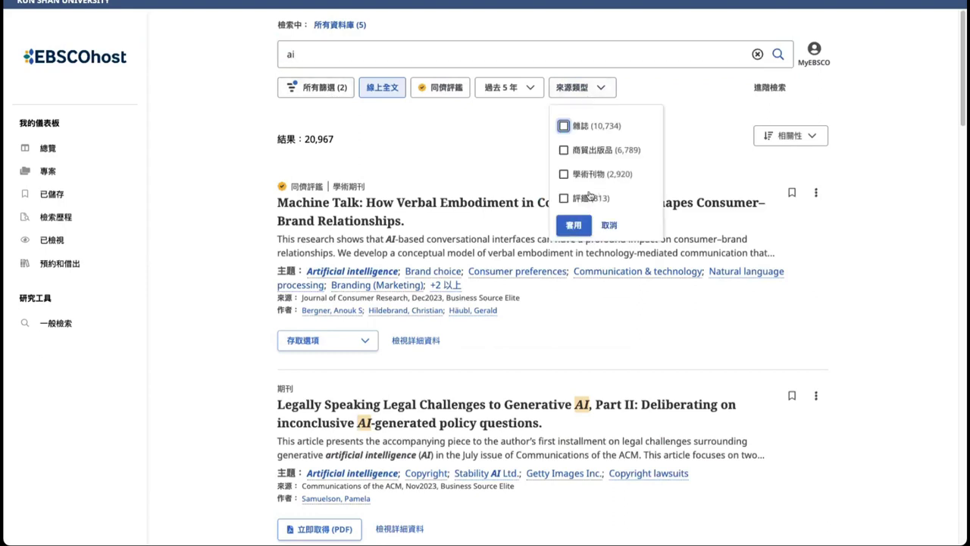
pyautogui.click(609, 225)
pyautogui.scroll(-3, 457, 206)
pyautogui.scroll(-6, 457, 206)
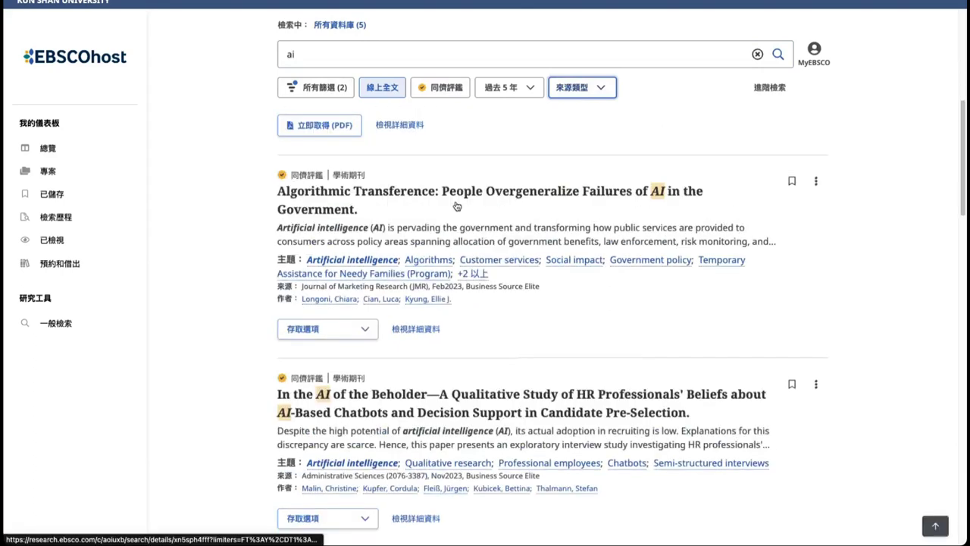
pyautogui.scroll(-3, 317, 235)
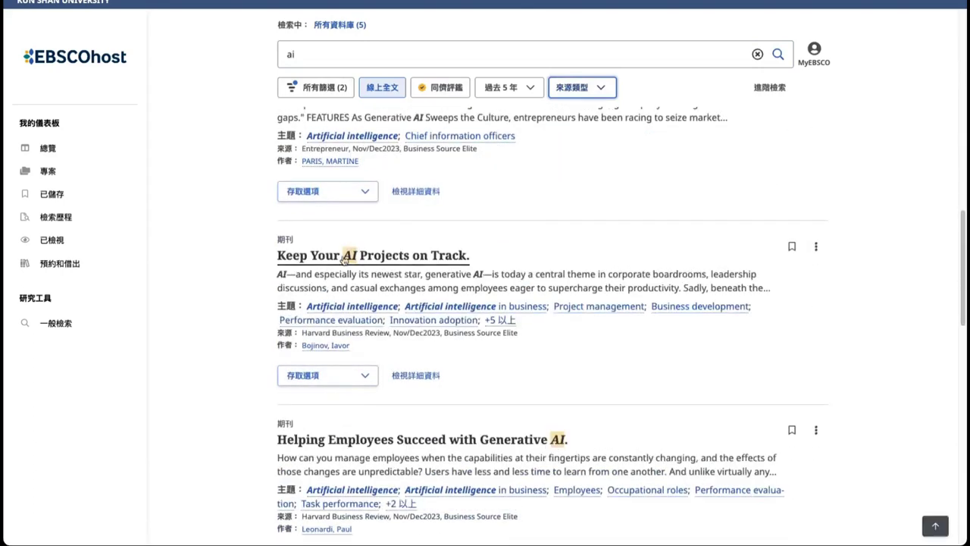
pyautogui.scroll(10, 346, 259)
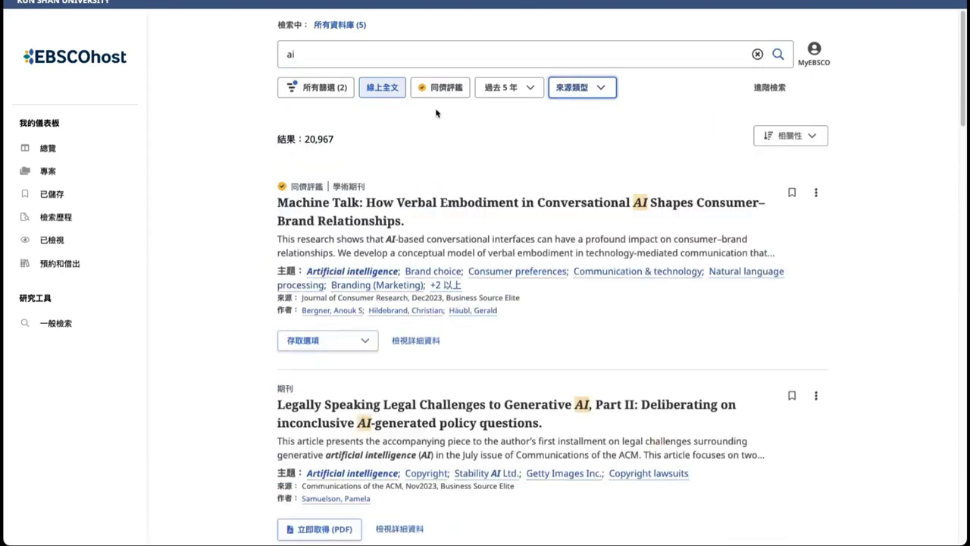
# - Review the 資料庫 filter choices and the list of databases being searched for the ai results, without changing either
pyautogui.click(334, 90)
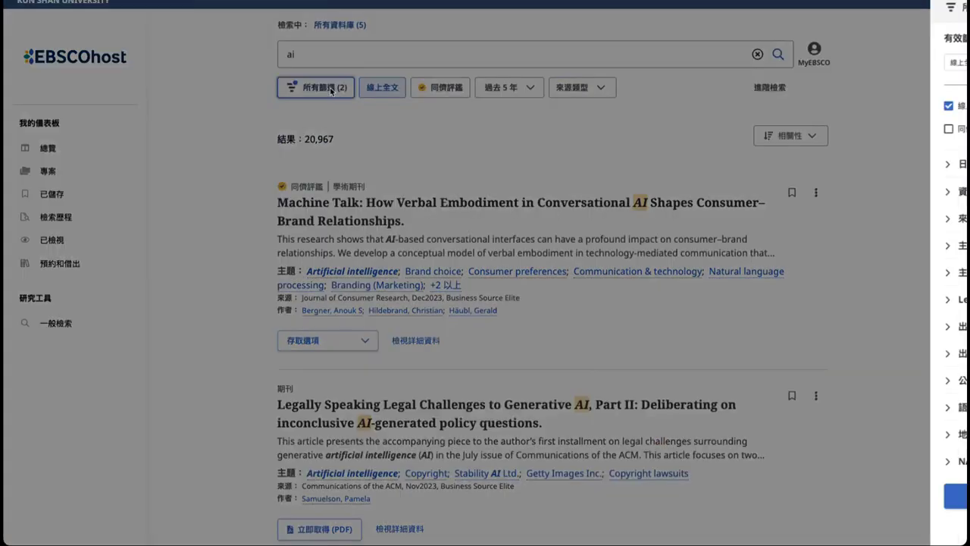
pyautogui.click(758, 219)
pyautogui.click(758, 219)
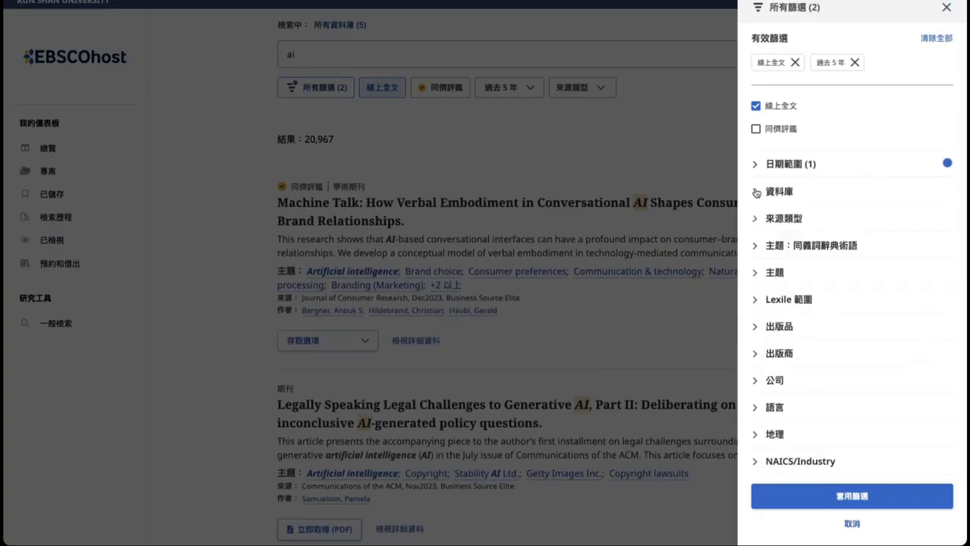
pyautogui.click(755, 191)
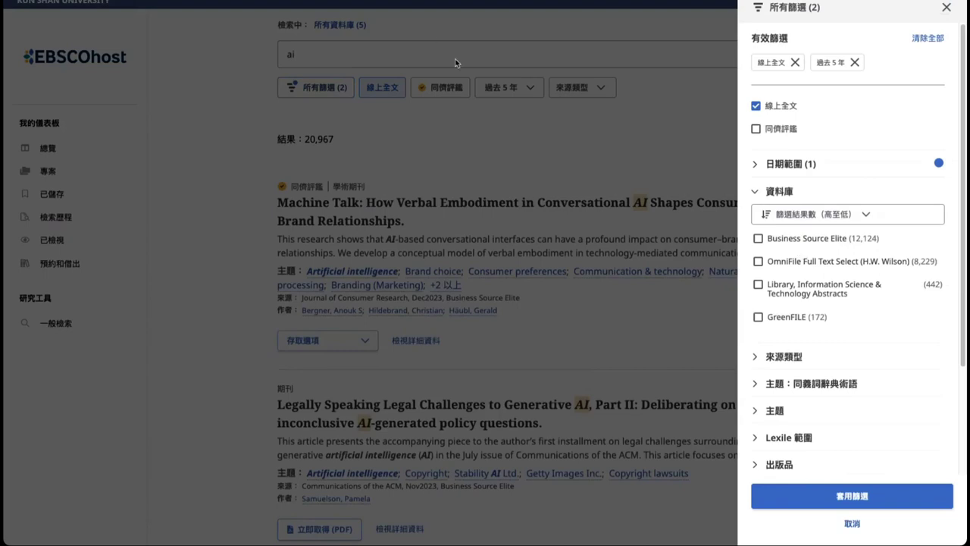
pyautogui.click(948, 8)
pyautogui.click(359, 24)
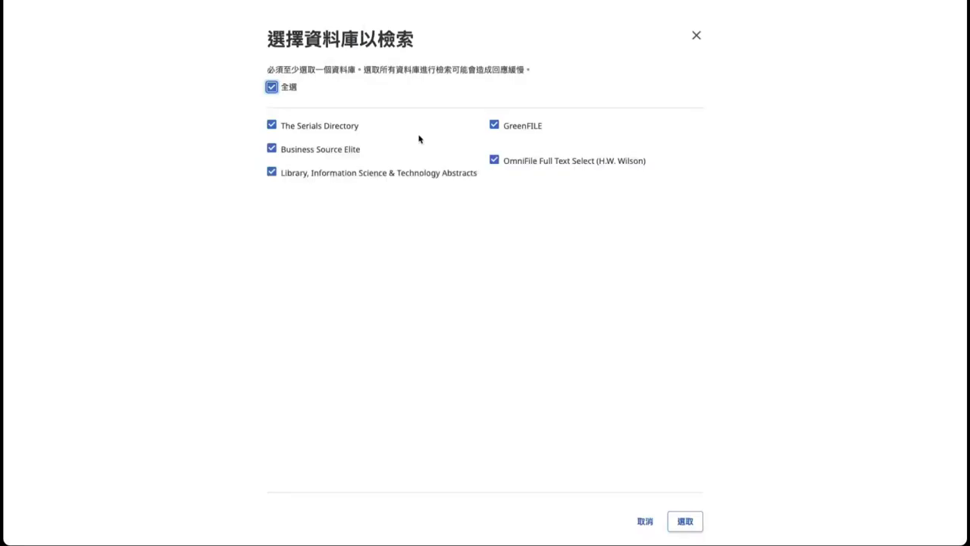
pyautogui.click(696, 34)
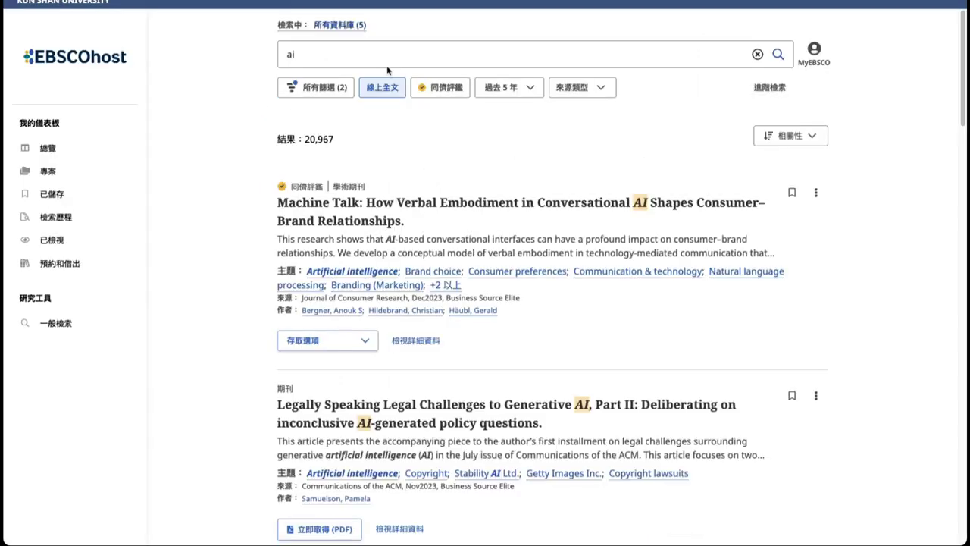
# - Clear the term from the search box, and open and dismiss the 所有篩選 options without applying any
pyautogui.click(759, 56)
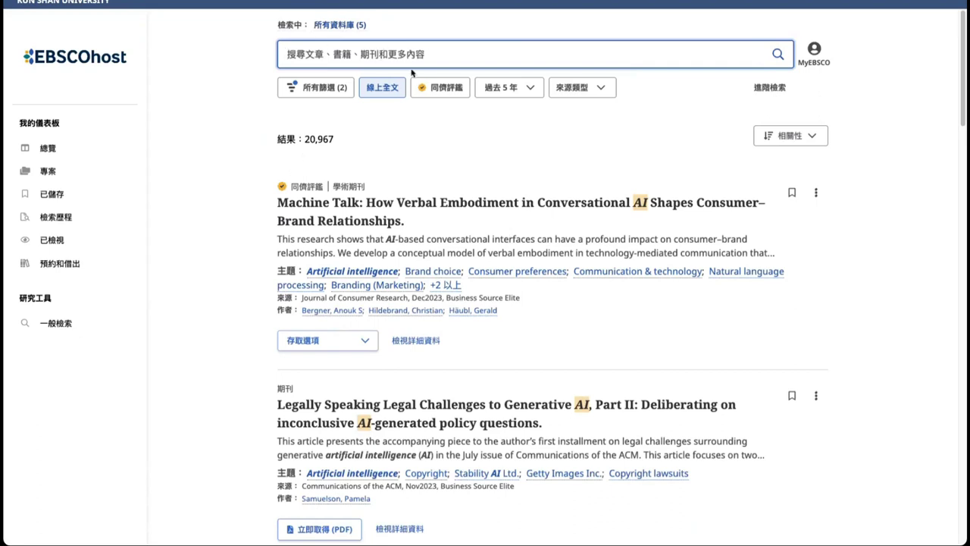
pyautogui.click(321, 91)
pyautogui.click(564, 142)
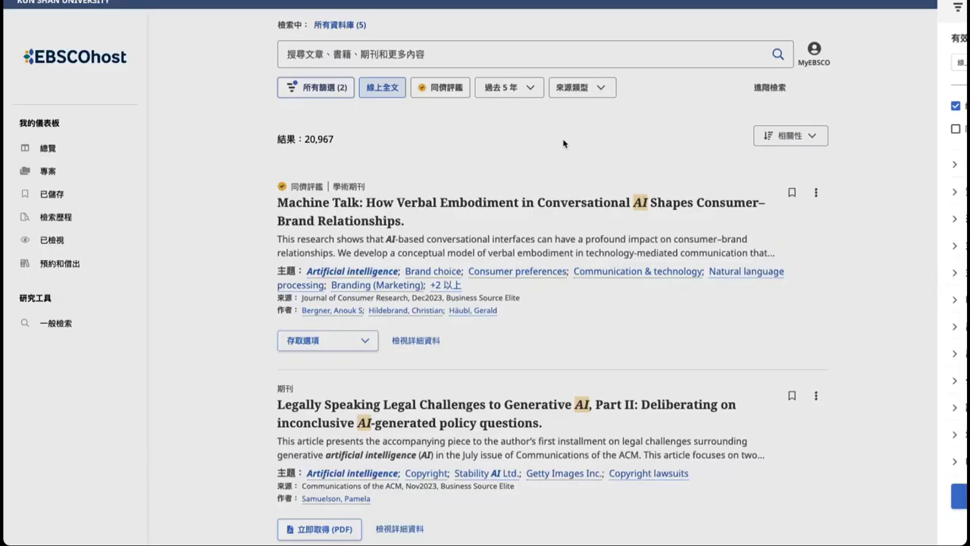
# - Save the article "Algorithmic Transference: People Overgeneralize Failures of AI in the Government" from the results
pyautogui.scroll(-3, 559, 151)
pyautogui.scroll(-2, 555, 155)
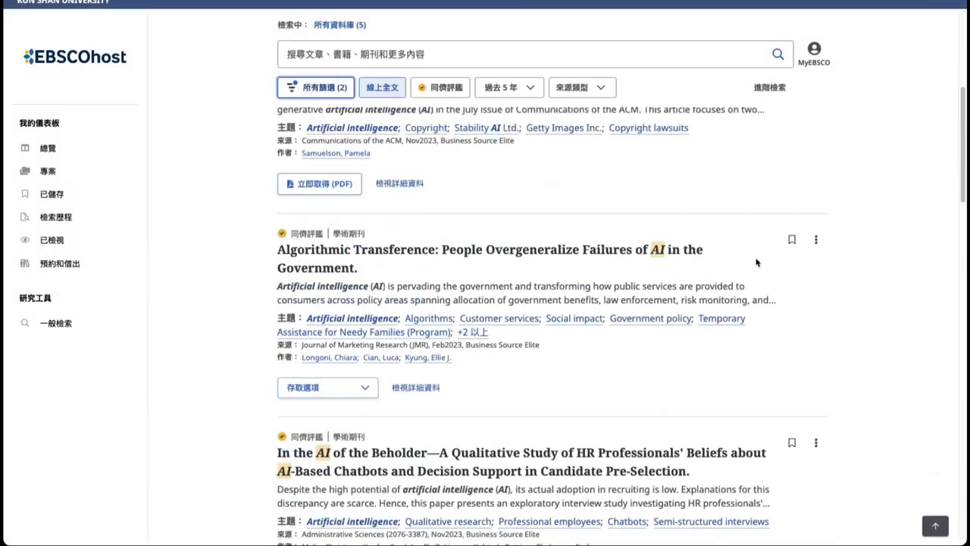
pyautogui.click(791, 240)
pyautogui.scroll(5, 683, 241)
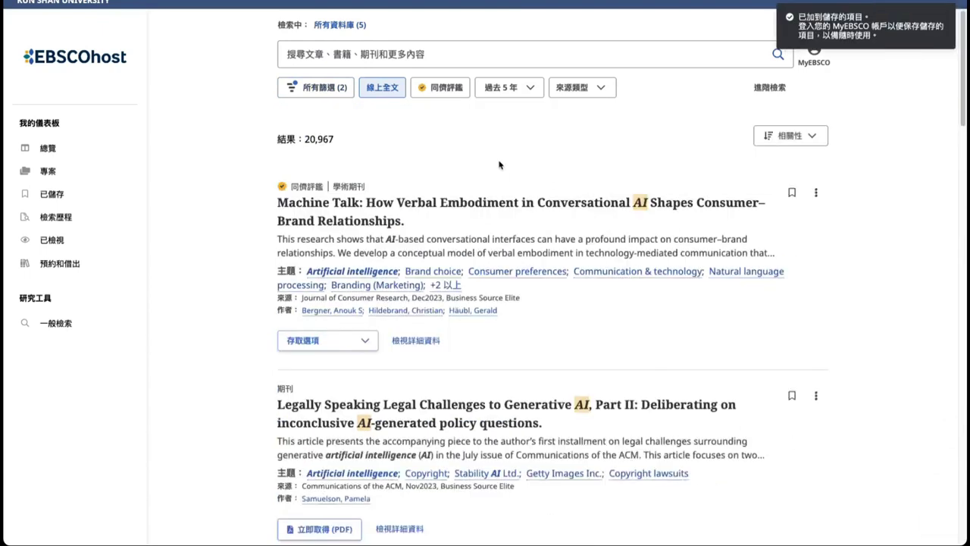
# - Switch to 進階檢索 and review the field choices for the first search row, leaving it on 所有欄位
pyautogui.click(766, 88)
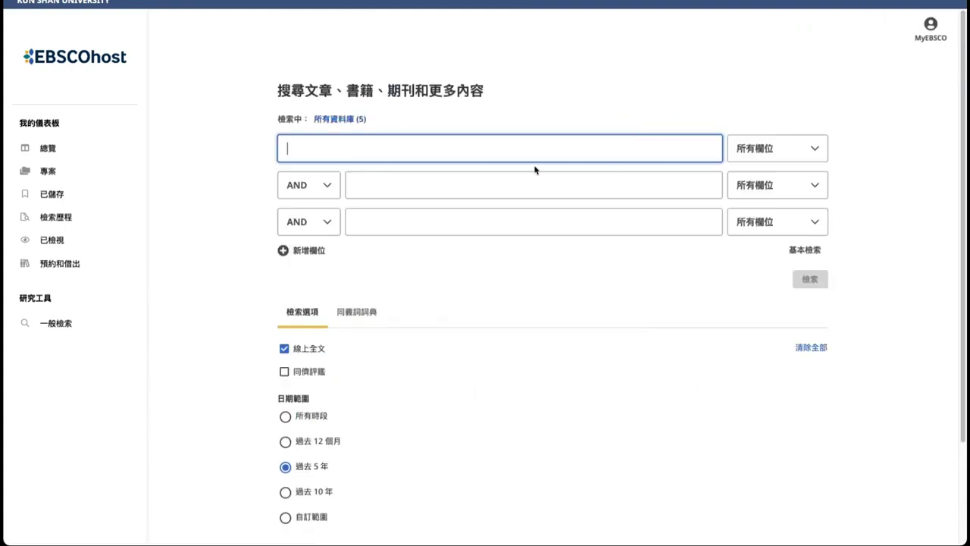
pyautogui.click(767, 149)
pyautogui.scroll(-2, 778, 211)
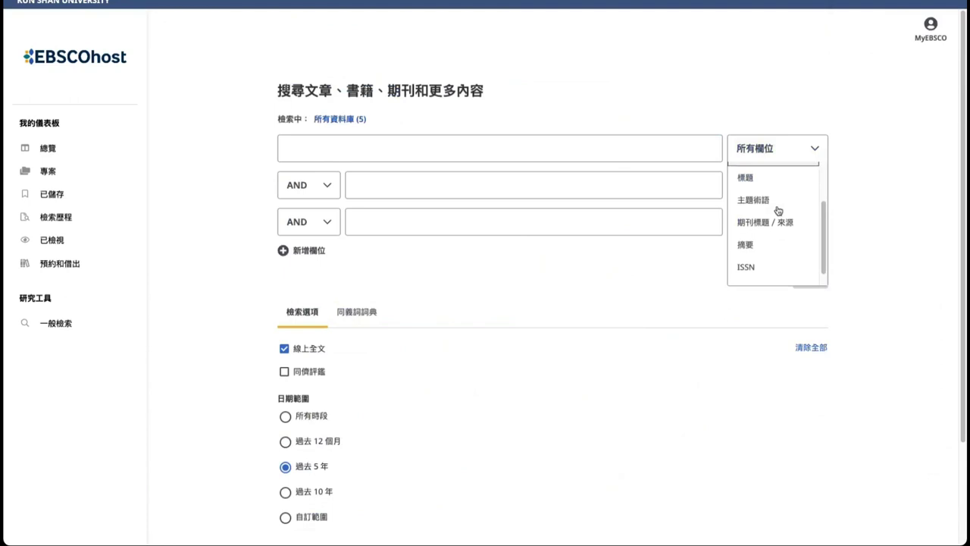
pyautogui.scroll(-1, 775, 210)
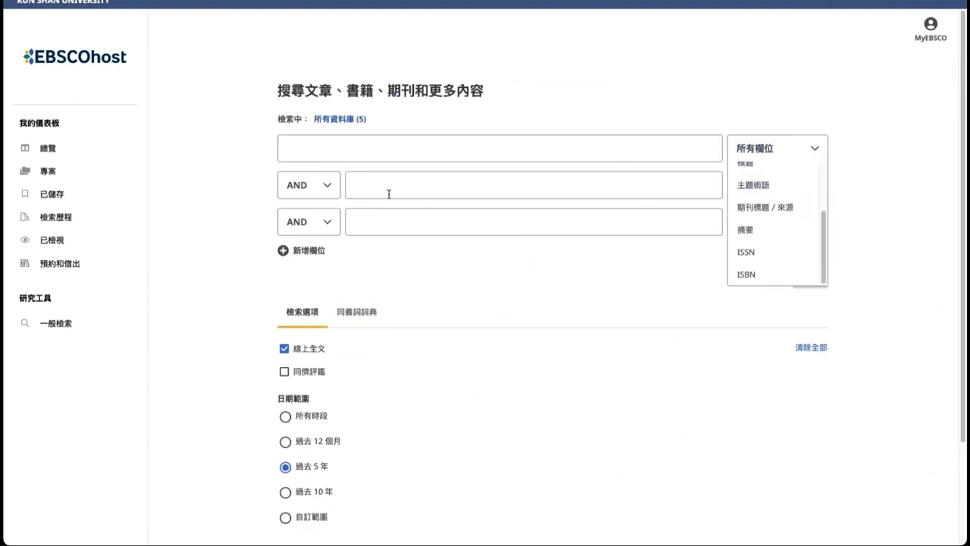
pyautogui.click(379, 223)
# - Add four more search rows to the advanced search form, and check the entry box of each row
pyautogui.click(311, 251)
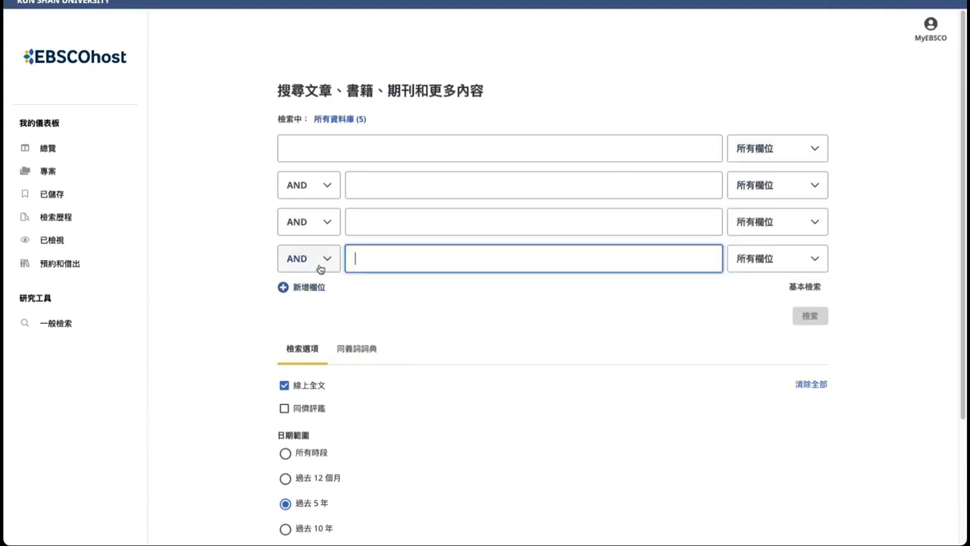
pyautogui.click(311, 287)
pyautogui.click(311, 324)
pyautogui.click(309, 364)
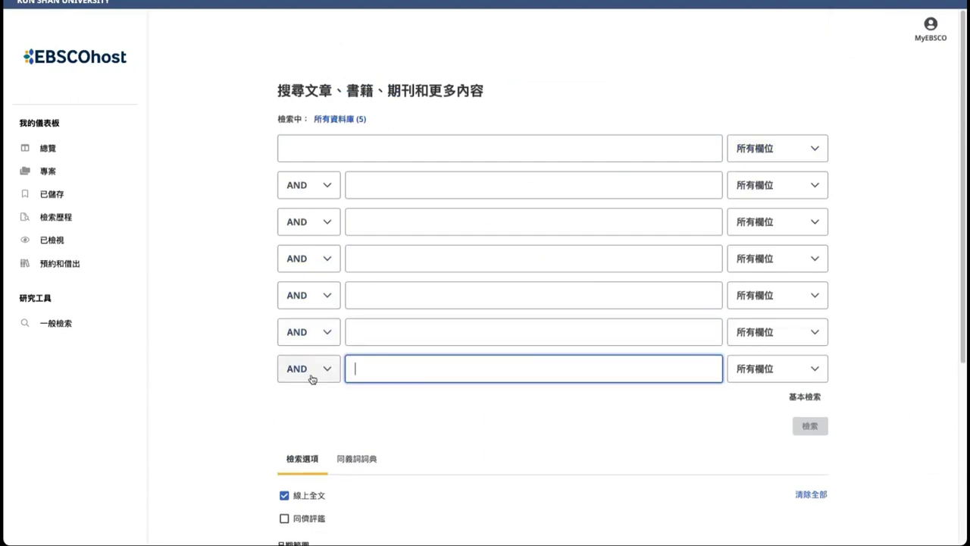
pyautogui.click(390, 331)
pyautogui.click(381, 292)
pyautogui.click(380, 256)
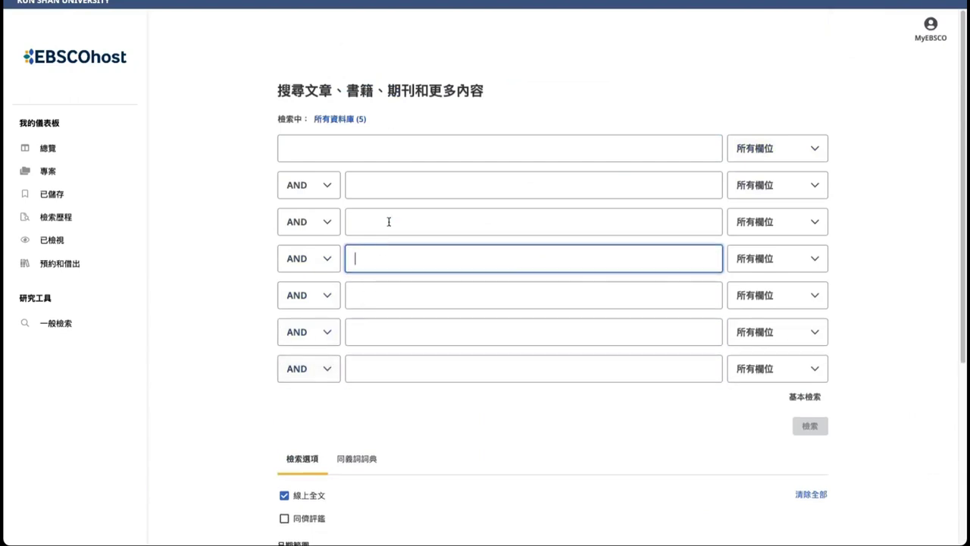
pyautogui.click(386, 222)
pyautogui.click(385, 183)
pyautogui.click(382, 152)
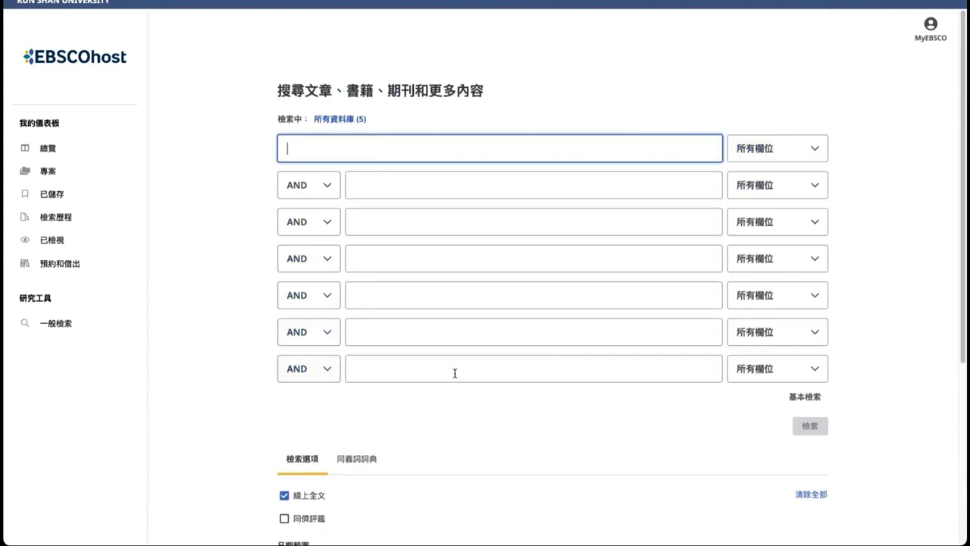
# - Switch from 檢索選項 to 同義詞詞典 and look up "ai" in the Business Thesaurus
pyautogui.scroll(-2, 561, 319)
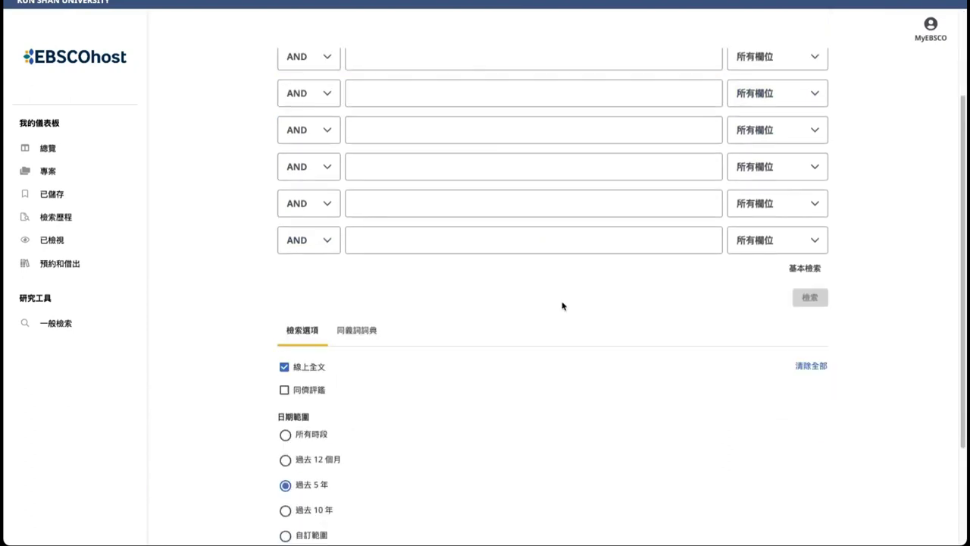
pyautogui.scroll(-1, 572, 300)
pyautogui.scroll(-1, 357, 290)
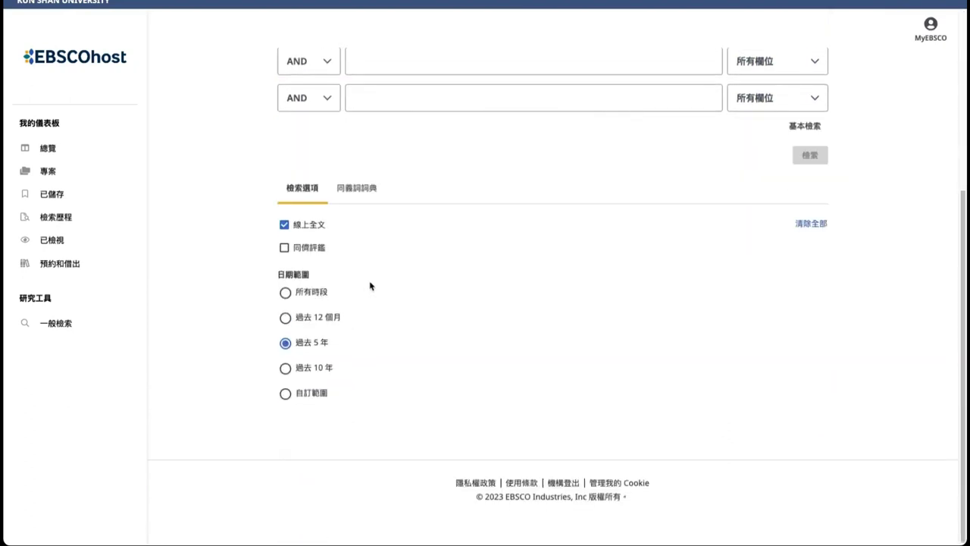
pyautogui.click(359, 189)
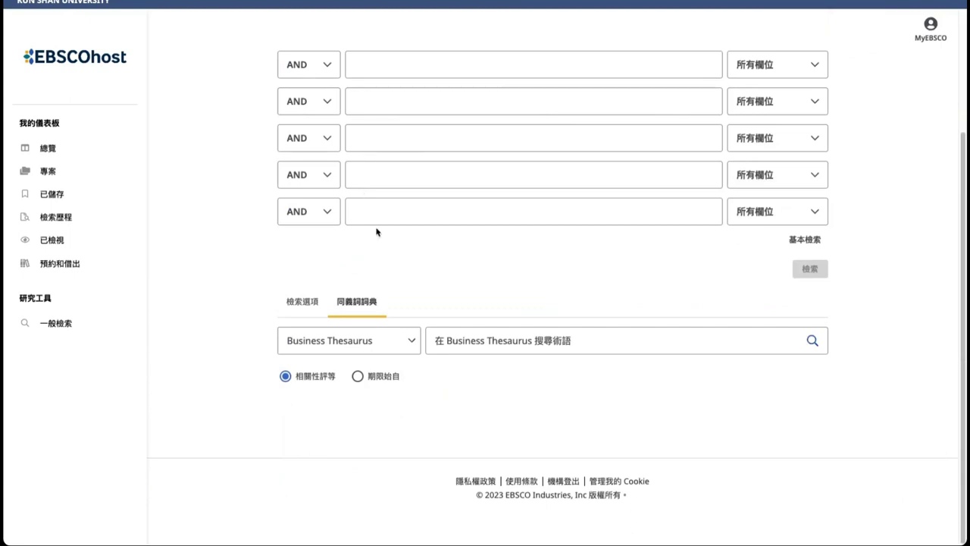
pyautogui.scroll(3, 377, 231)
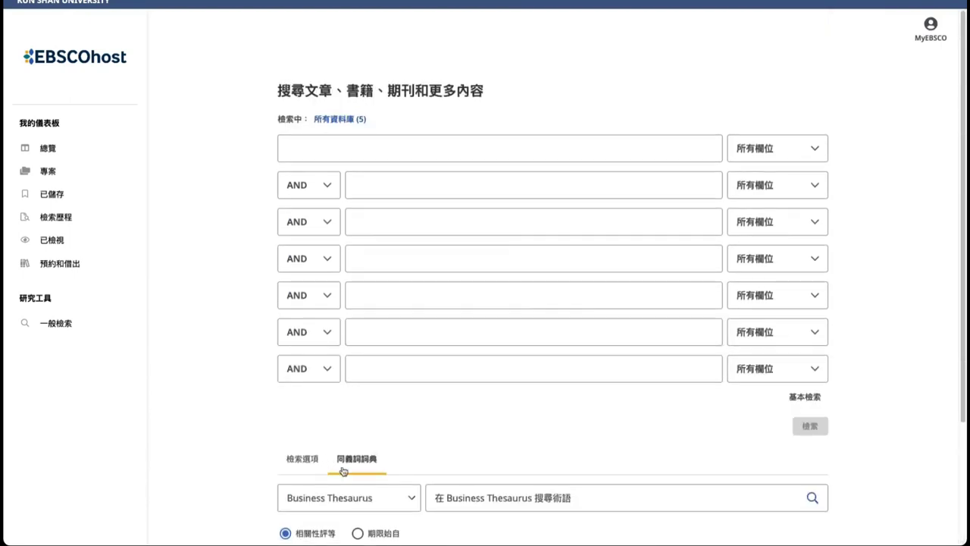
pyautogui.scroll(-2, 468, 470)
pyautogui.click(490, 394)
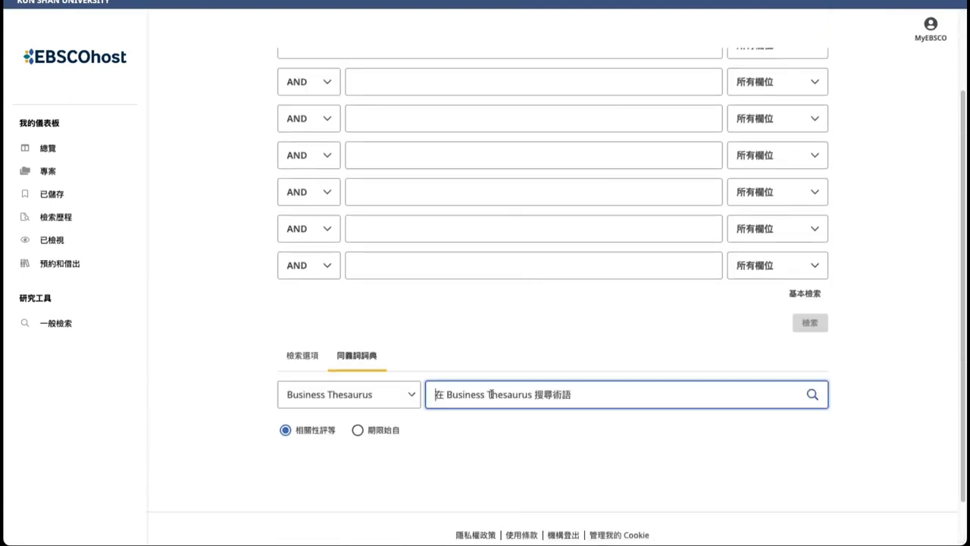
pyautogui.write('ai')
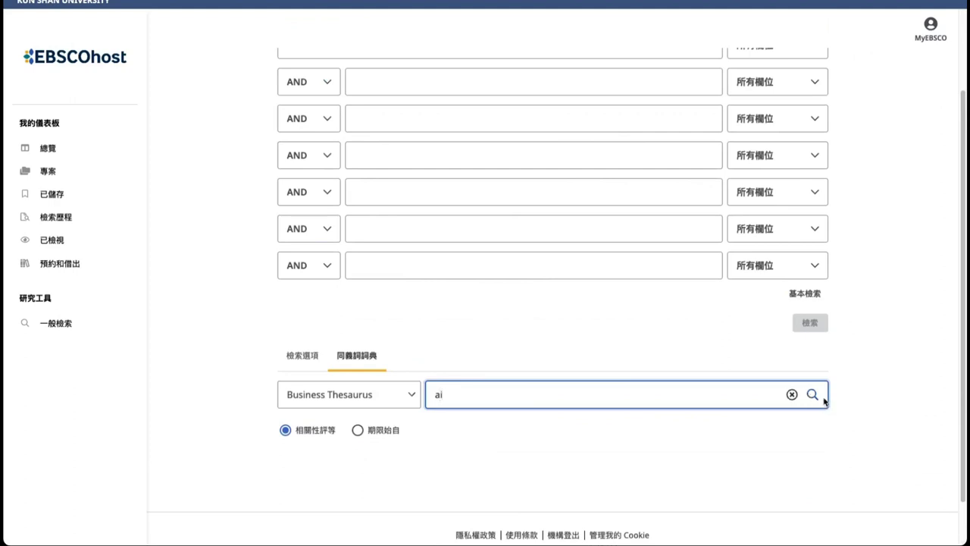
pyautogui.click(810, 394)
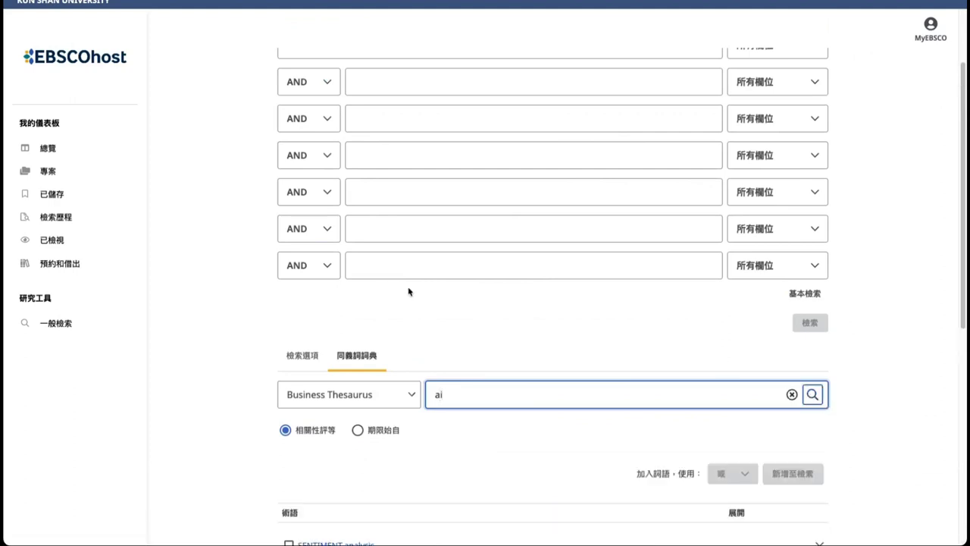
# - Open the thesaurus term ARTIFICIAL intelligence and examine its 偏好詞, 廣義詞, 狹義詞 and 相關術語
pyautogui.scroll(-3, 408, 292)
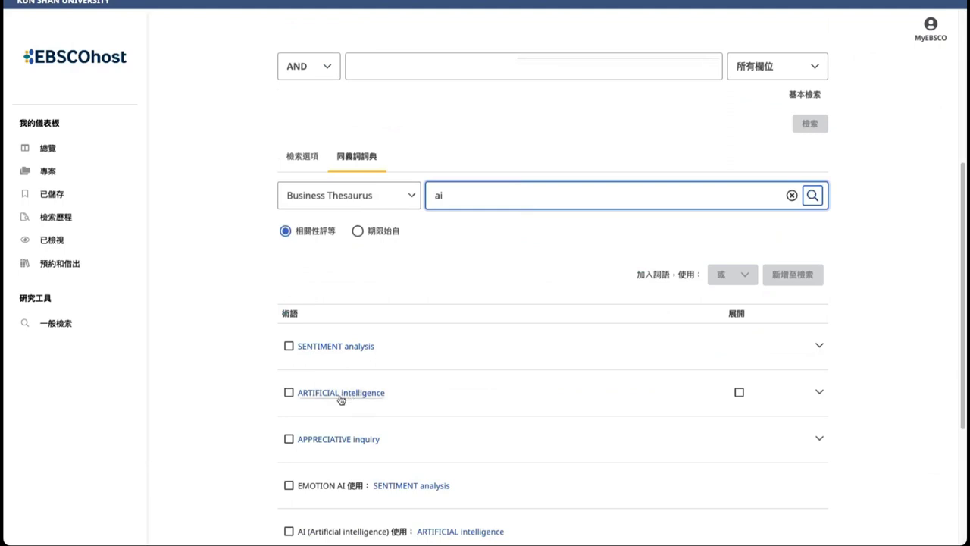
pyautogui.click(339, 392)
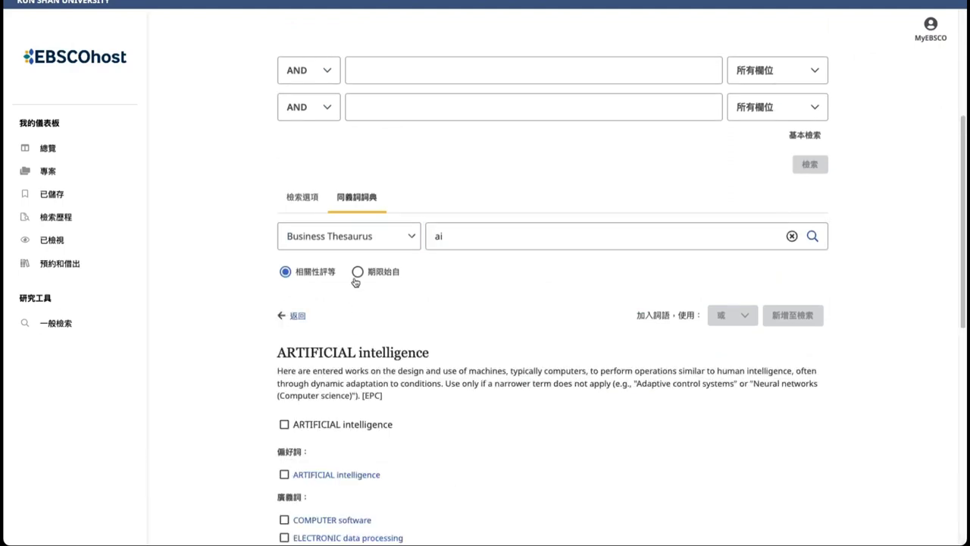
pyautogui.scroll(-4, 394, 326)
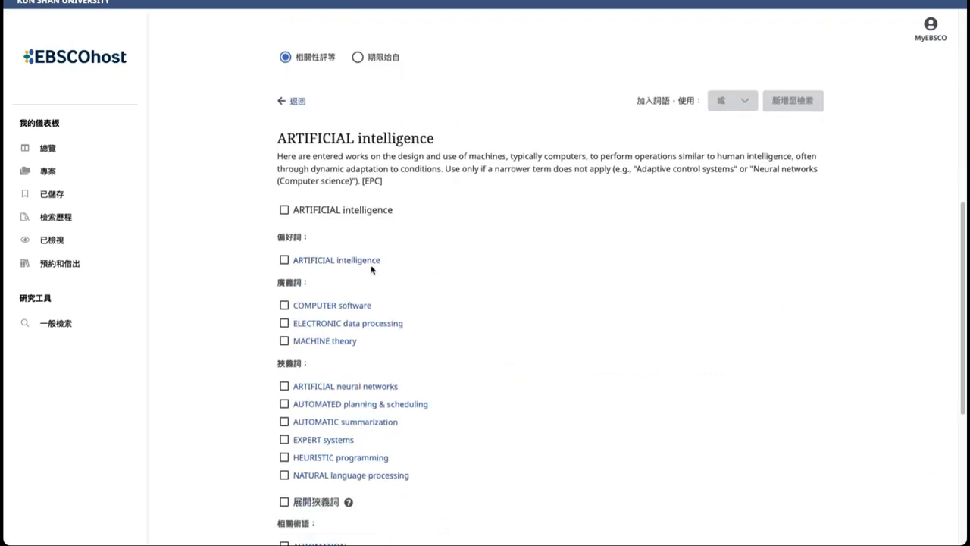
pyautogui.scroll(1, 303, 194)
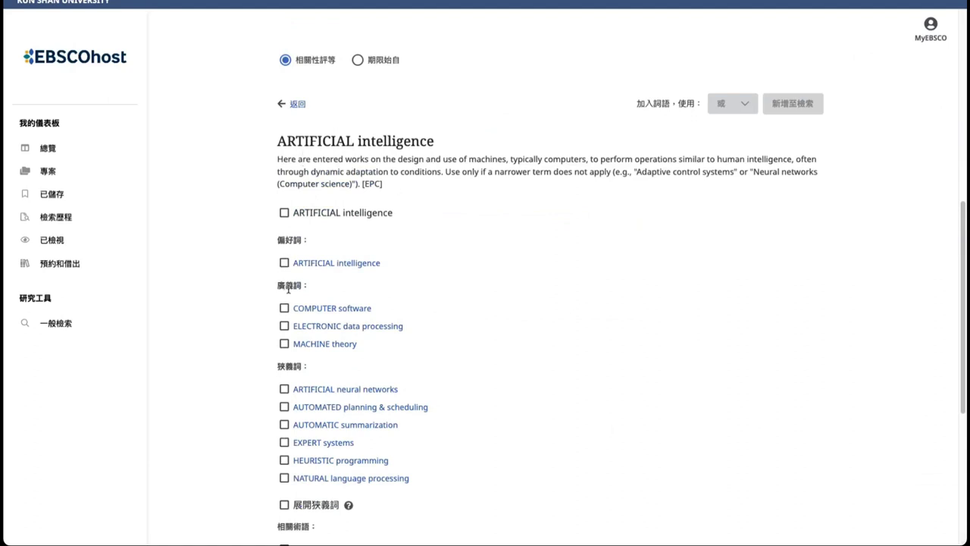
pyautogui.scroll(-3, 303, 364)
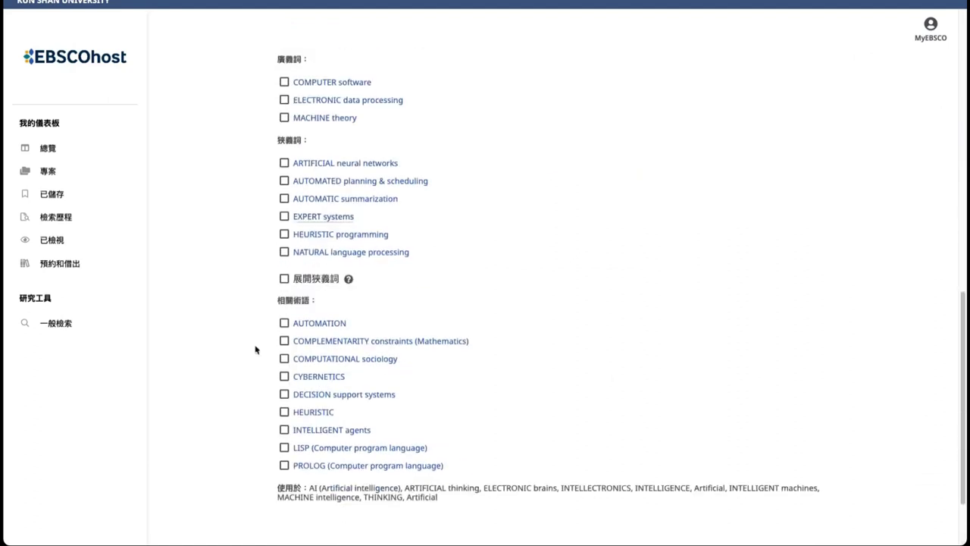
pyautogui.scroll(3, 343, 358)
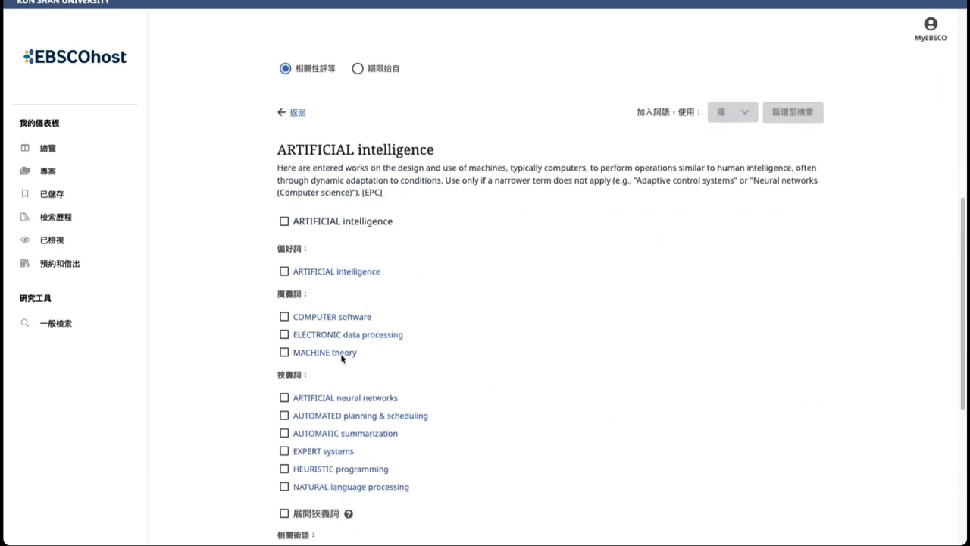
# - Add the terms COMPUTER software, ARTIFICIAL neural networks and AUTOMATED planning & scheduling to the search, joined with 或
pyautogui.click(283, 317)
pyautogui.click(283, 397)
pyautogui.click(283, 415)
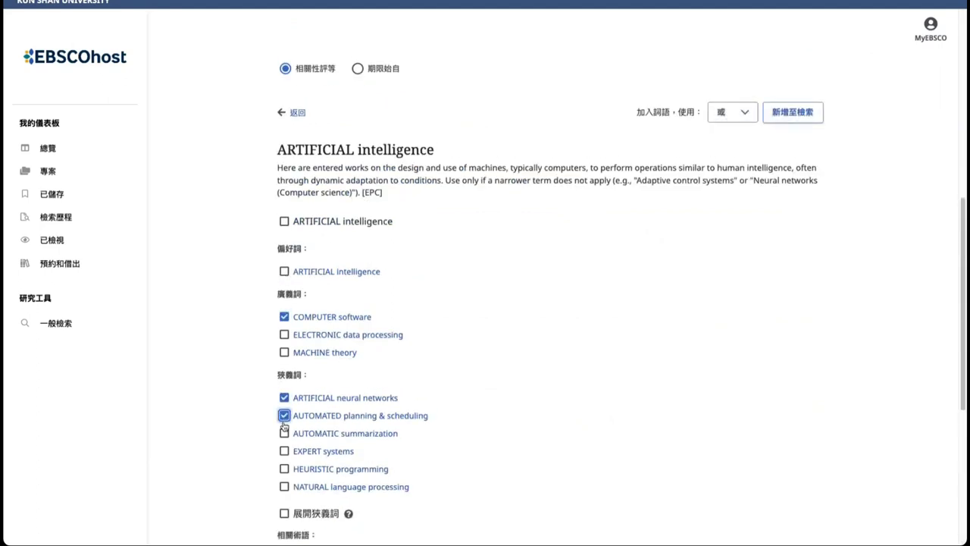
pyautogui.click(740, 118)
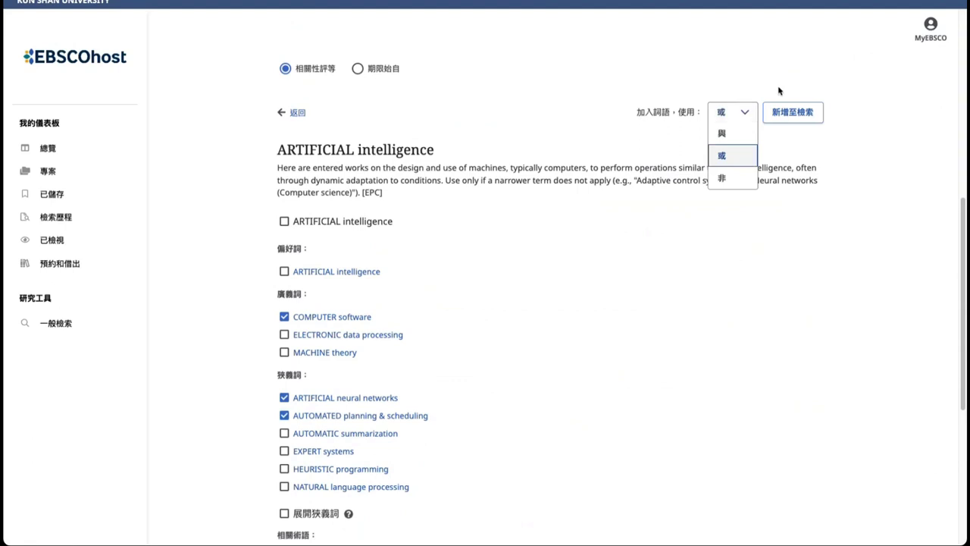
pyautogui.click(783, 113)
pyautogui.click(786, 117)
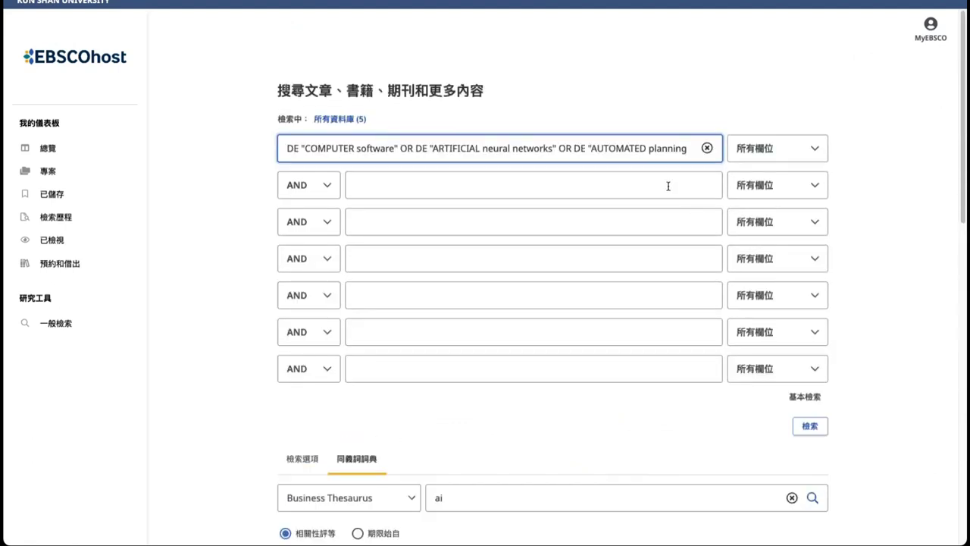
# - Run the advanced search with the added thesaurus terms and examine the combined query above the results
pyautogui.click(810, 426)
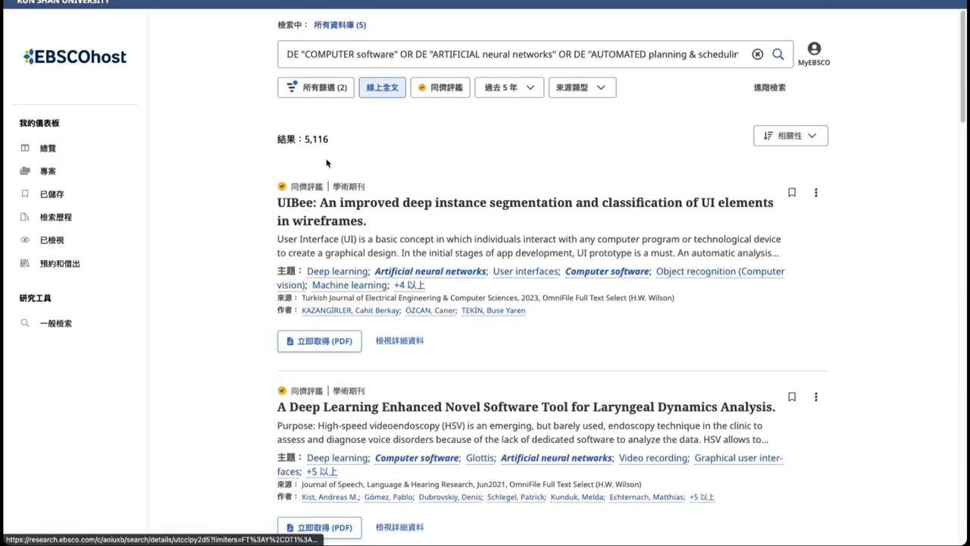
pyautogui.tripleClick(463, 55)
pyautogui.click(478, 53)
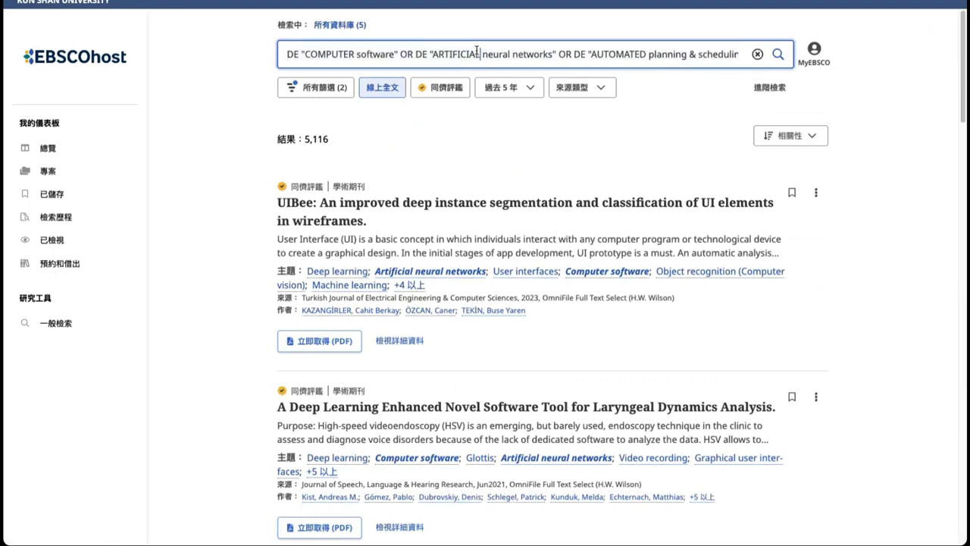
# - Save the UIBee and Laryngeal Dynamics Analysis articles from the results, and check the additional actions offered for the UIBee article
pyautogui.click(793, 194)
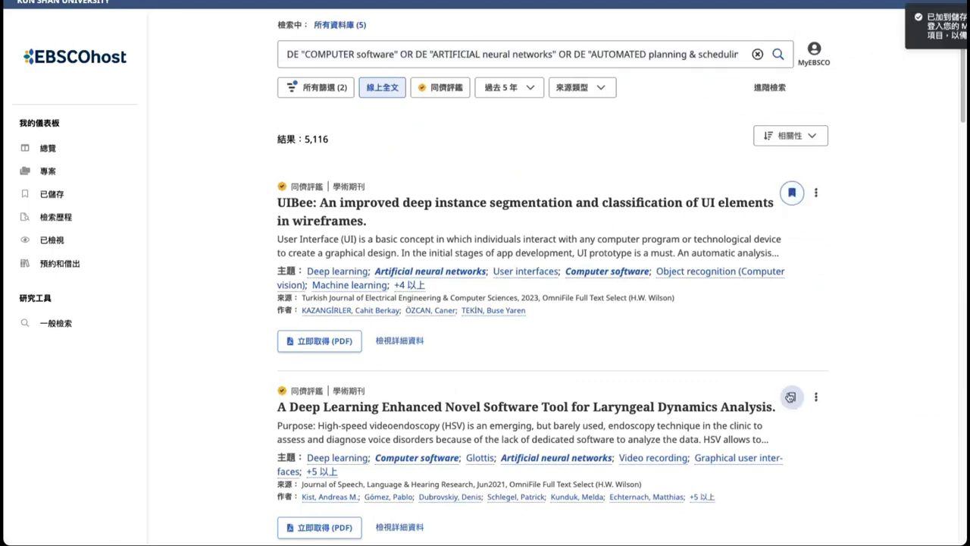
pyautogui.click(792, 396)
pyautogui.click(815, 193)
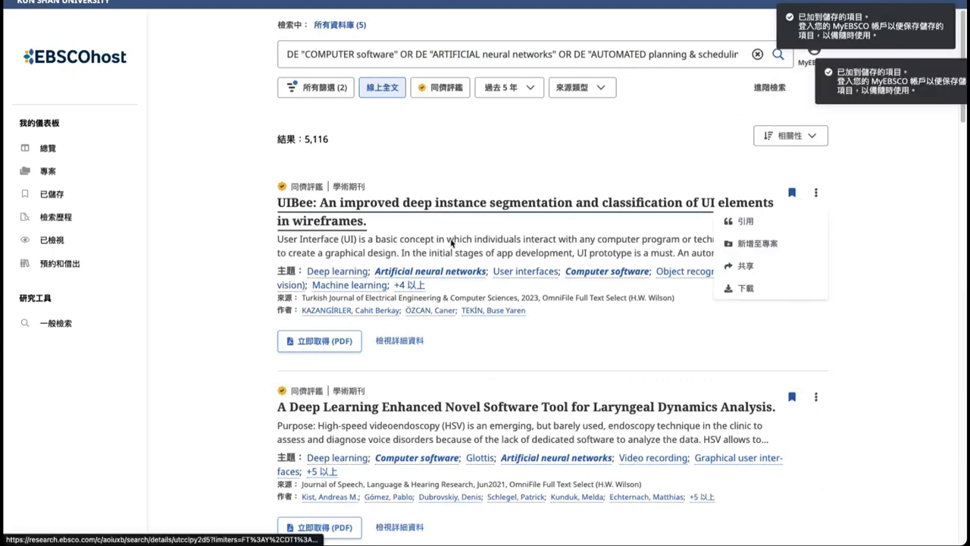
pyautogui.click(137, 243)
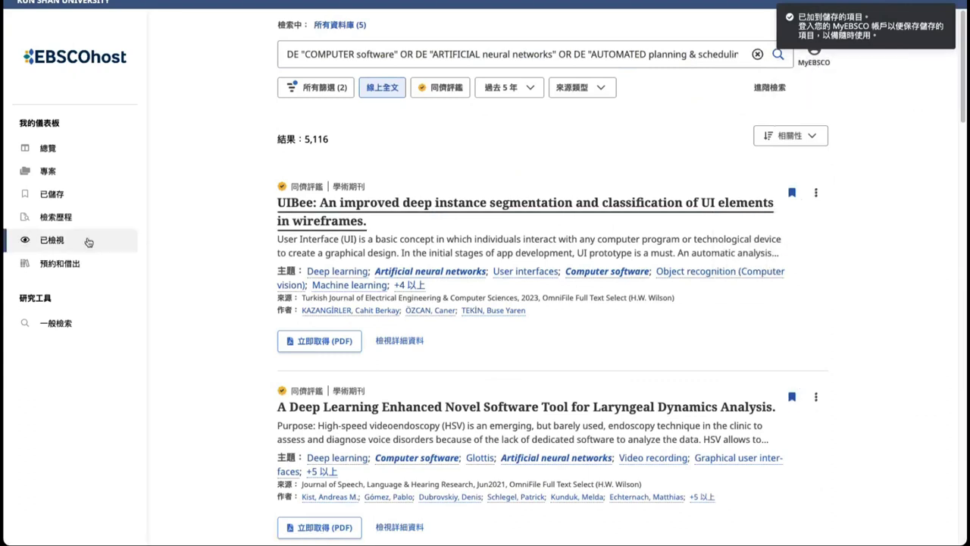
# - Open the 總覽 page of 我的儀表板 and examine its 專案 and 已儲存 sections
pyautogui.click(48, 149)
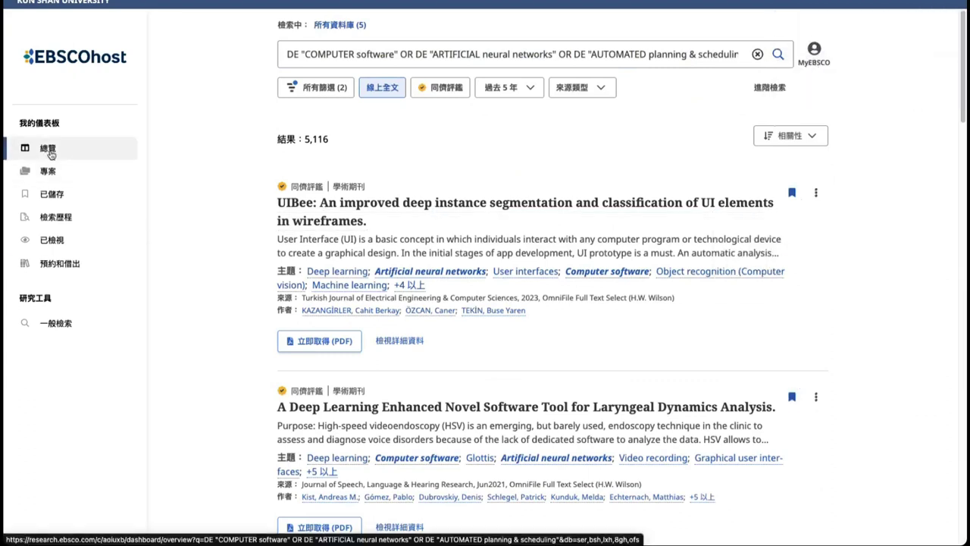
pyautogui.scroll(-1, 450, 284)
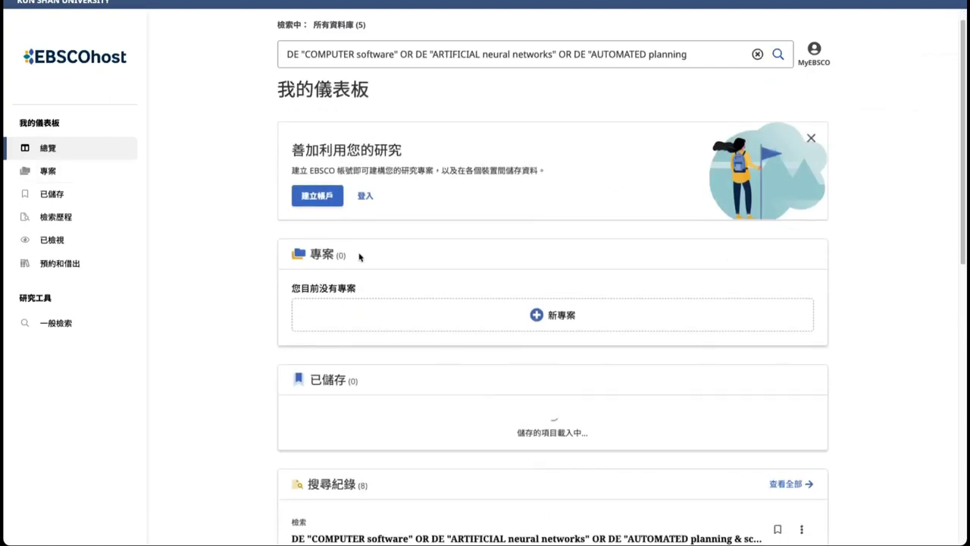
pyautogui.scroll(-3, 383, 217)
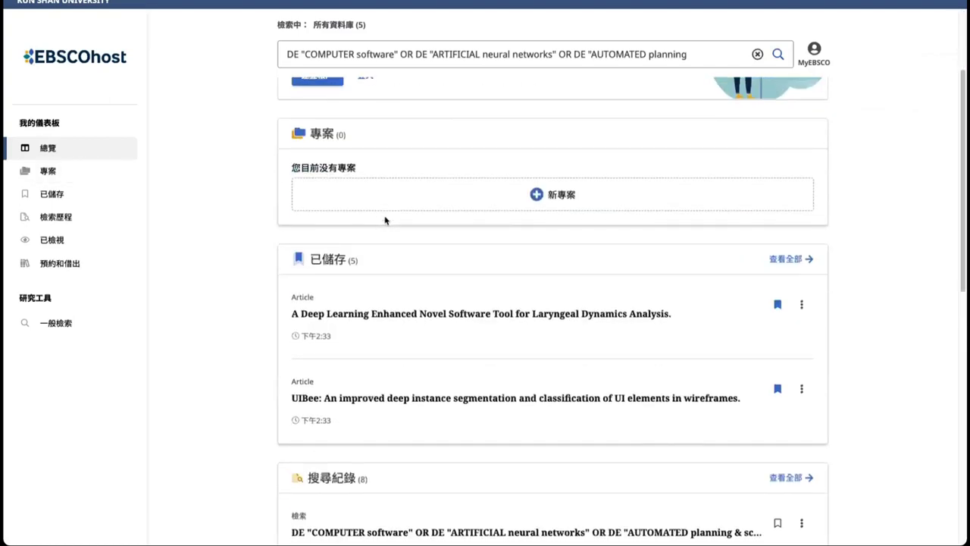
pyautogui.scroll(-1, 393, 218)
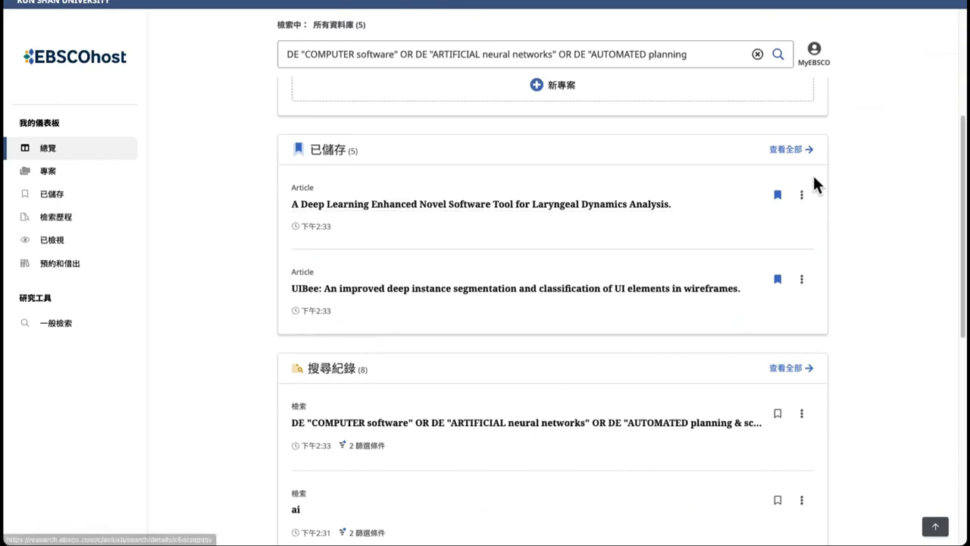
# - Review the dashboard's 搜尋紀錄 section and check the additional actions for the combined thesaurus-term search
pyautogui.scroll(-3, 744, 213)
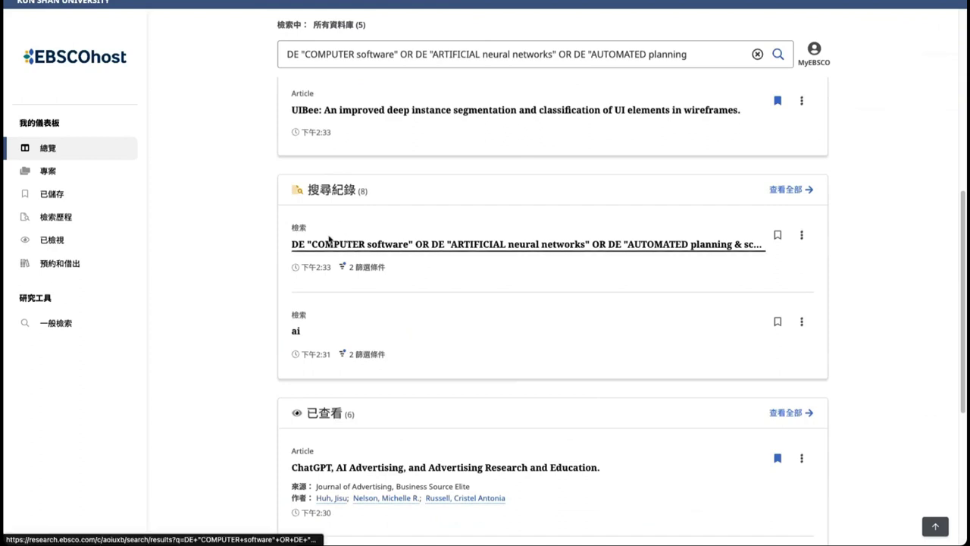
pyautogui.click(803, 235)
pyautogui.click(850, 220)
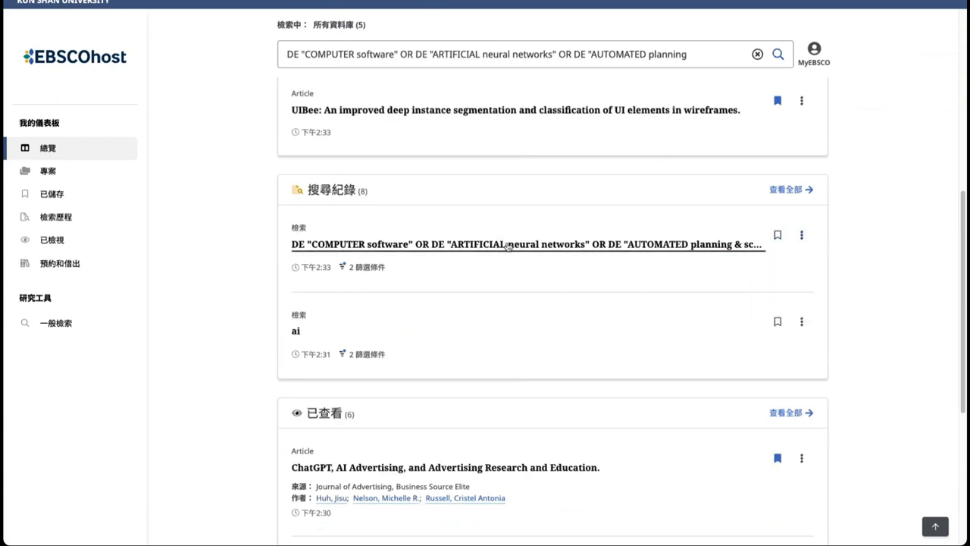
# - Open the full 已查看 list from the dashboard and look through all the viewed articles
pyautogui.scroll(-4, 498, 254)
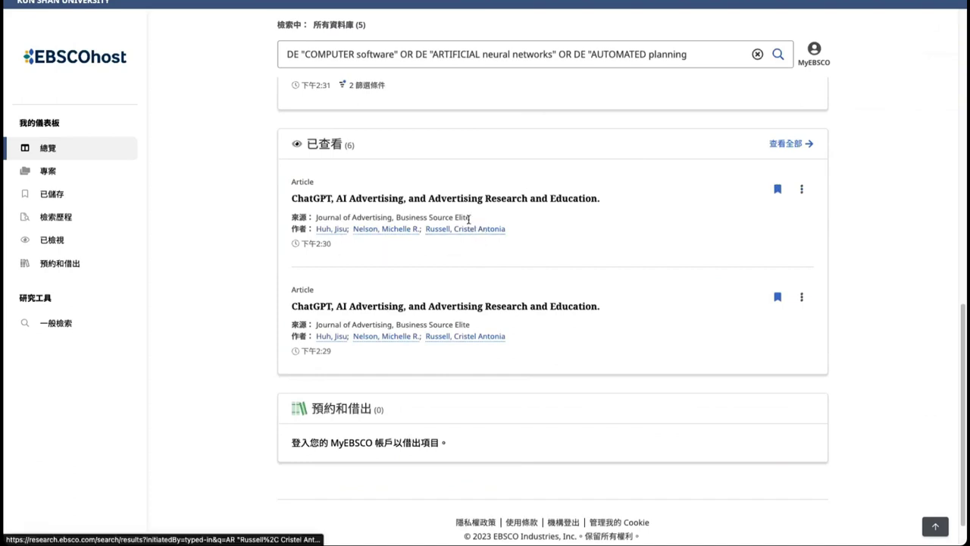
pyautogui.click(789, 144)
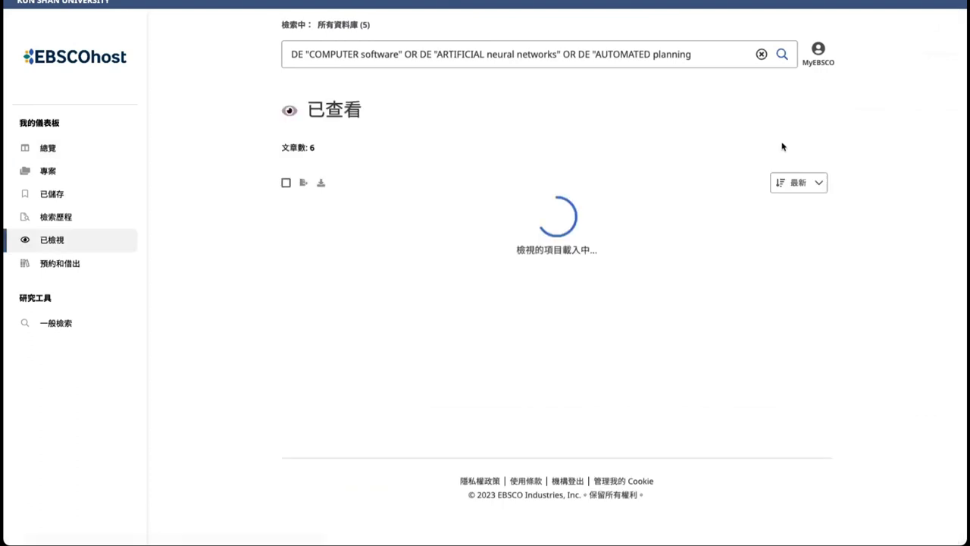
pyautogui.scroll(-3, 358, 225)
pyautogui.scroll(-5, 383, 233)
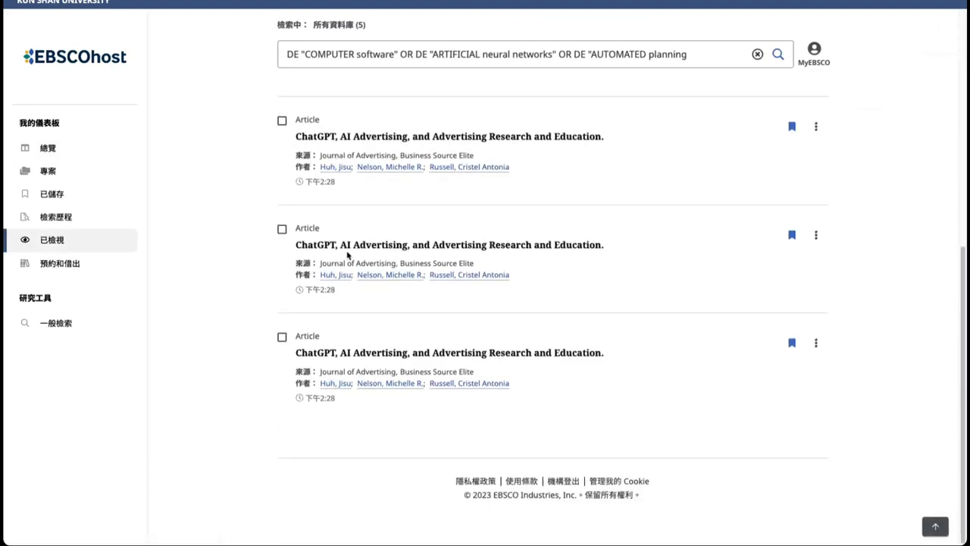
pyautogui.scroll(8, 404, 238)
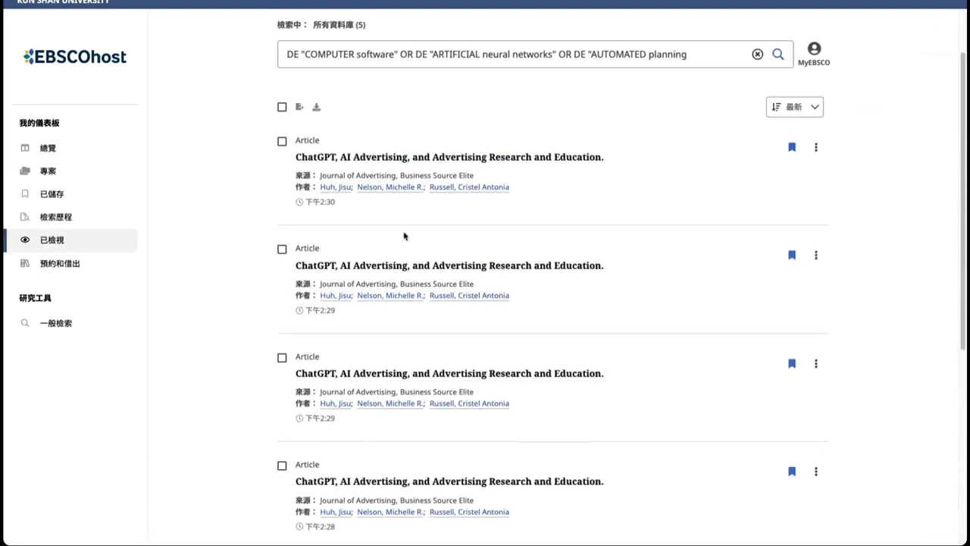
pyautogui.scroll(1, 485, 262)
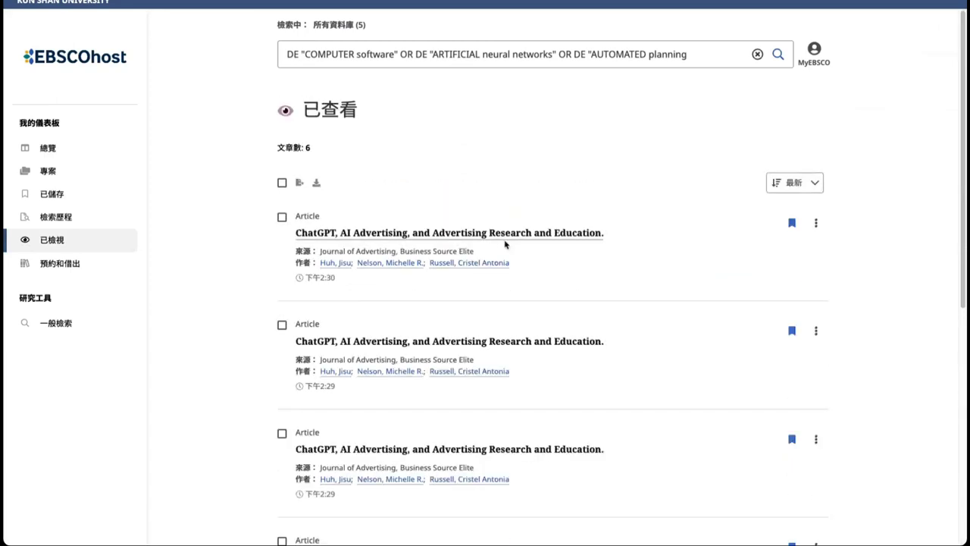
# - Return to 總覽 to read the sign-in note under 預約和借出, and go back to the EBSCOhost search home page
pyautogui.click(48, 147)
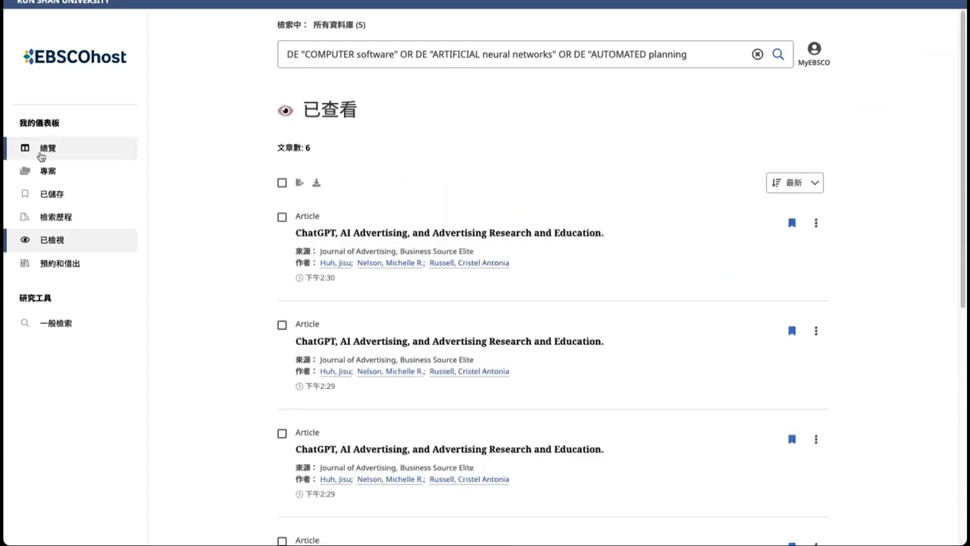
pyautogui.scroll(-4, 386, 219)
pyautogui.scroll(-5, 393, 218)
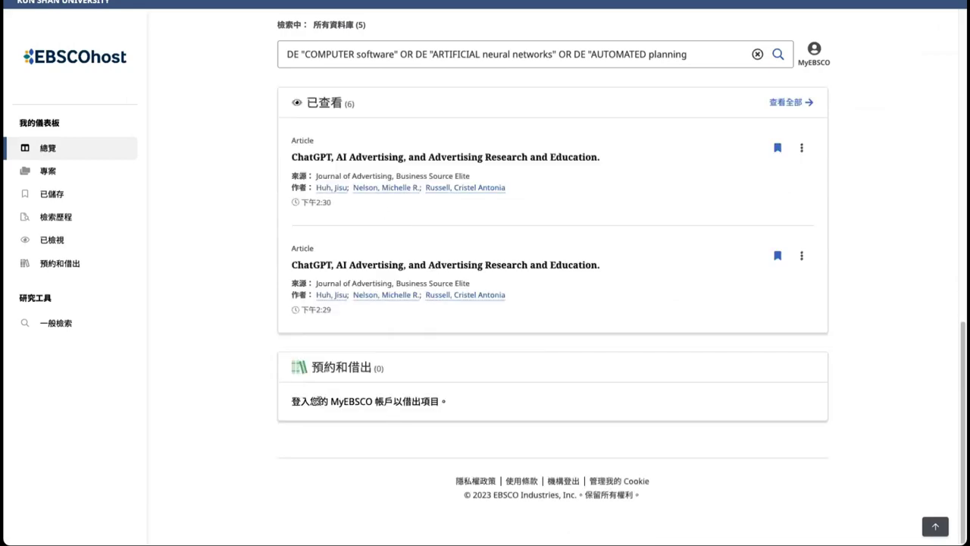
pyautogui.moveTo(292, 401); pyautogui.dragTo(478, 403)
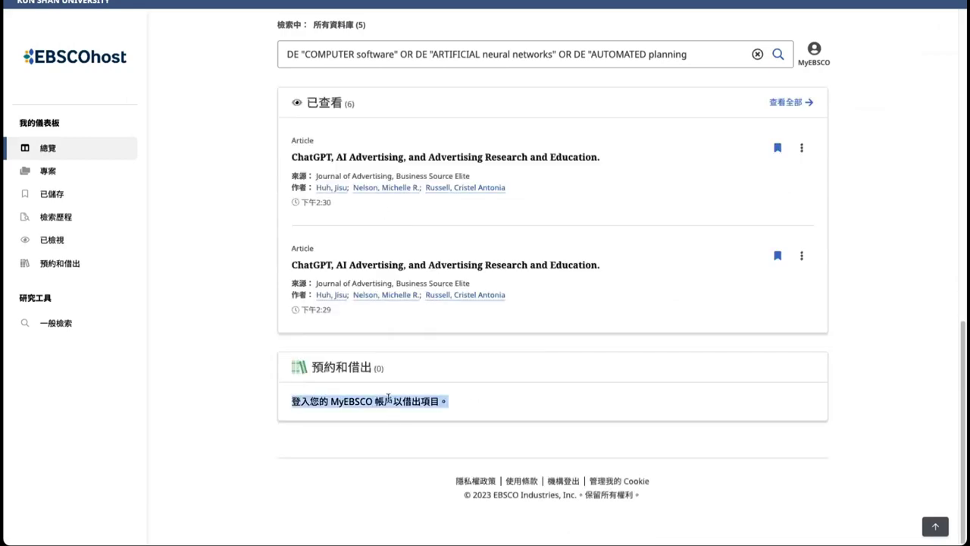
pyautogui.scroll(9, 388, 399)
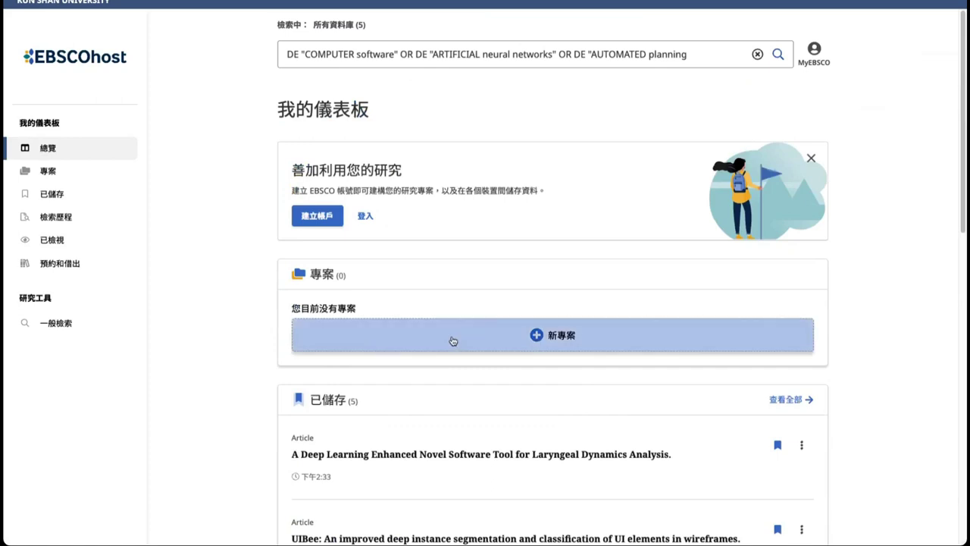
pyautogui.click(97, 68)
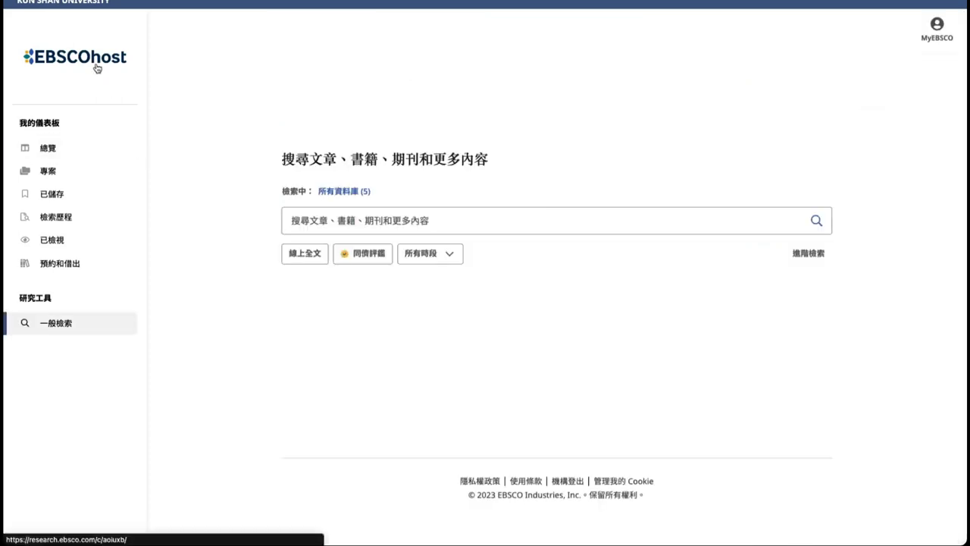